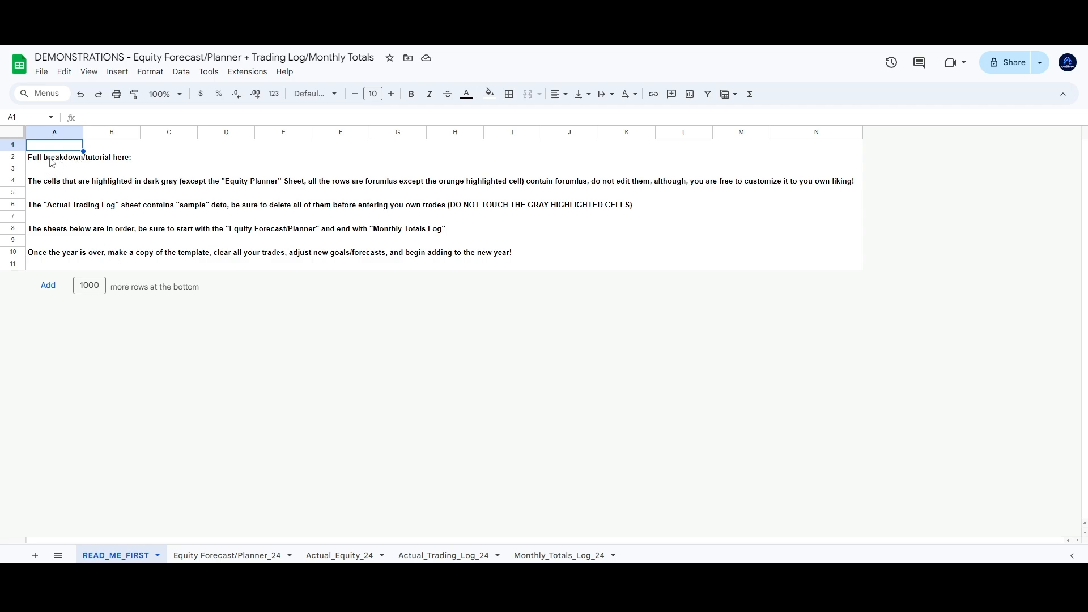
Look over the READ_ME_FIRST tutorial notes in row 2, then switch to the Equity Forecast/Planner_24 sheet
{"action": "left_click_drag", "start_coordinate": [51, 163], "coordinate": [170, 162]}
{"action": "left_click", "coordinate": [165, 163]}
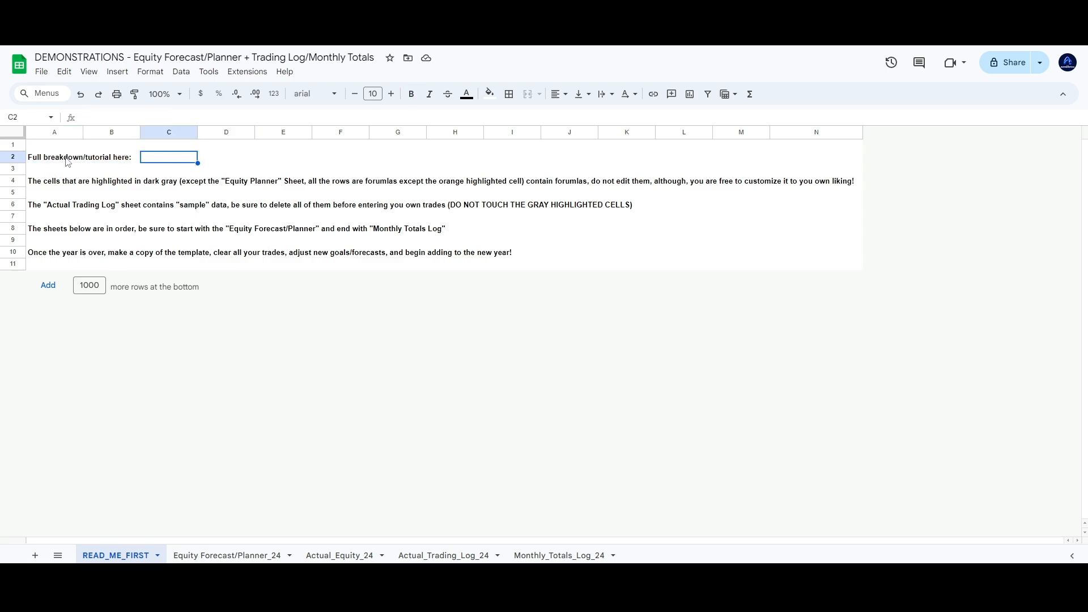
{"action": "left_click", "coordinate": [860, 266]}
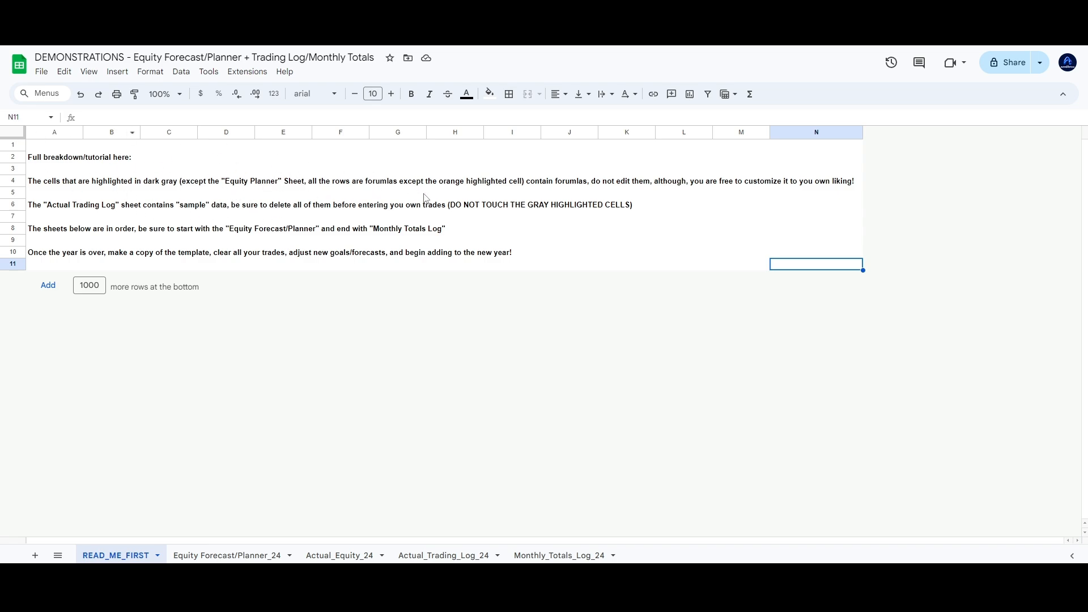
{"action": "left_click", "coordinate": [41, 145]}
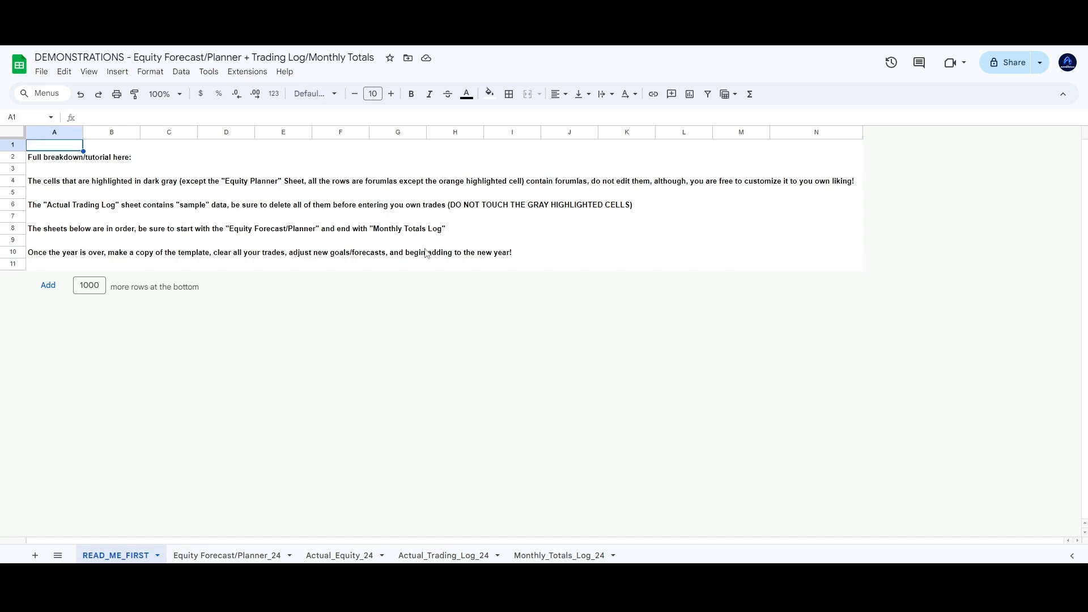
{"action": "left_click", "coordinate": [253, 554]}
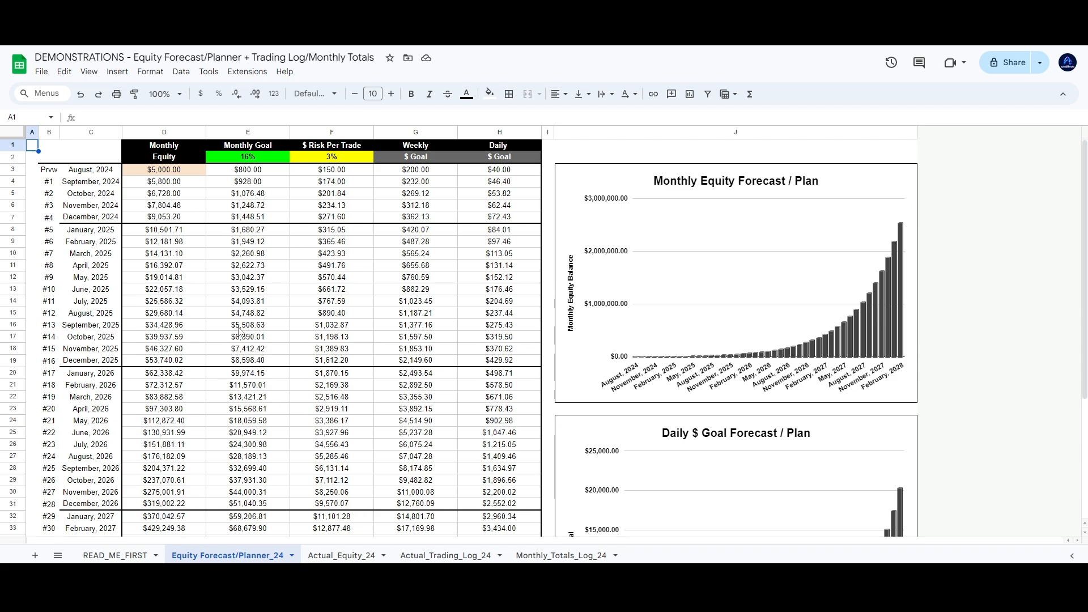
Set the August 2024 starting equity in D3 to 10,000
{"action": "scroll", "coordinate": [364, 220], "scroll_direction": "down", "scroll_amount": 3}
{"action": "scroll", "coordinate": [417, 276], "scroll_direction": "up", "scroll_amount": 3}
{"action": "left_click", "coordinate": [181, 175]}
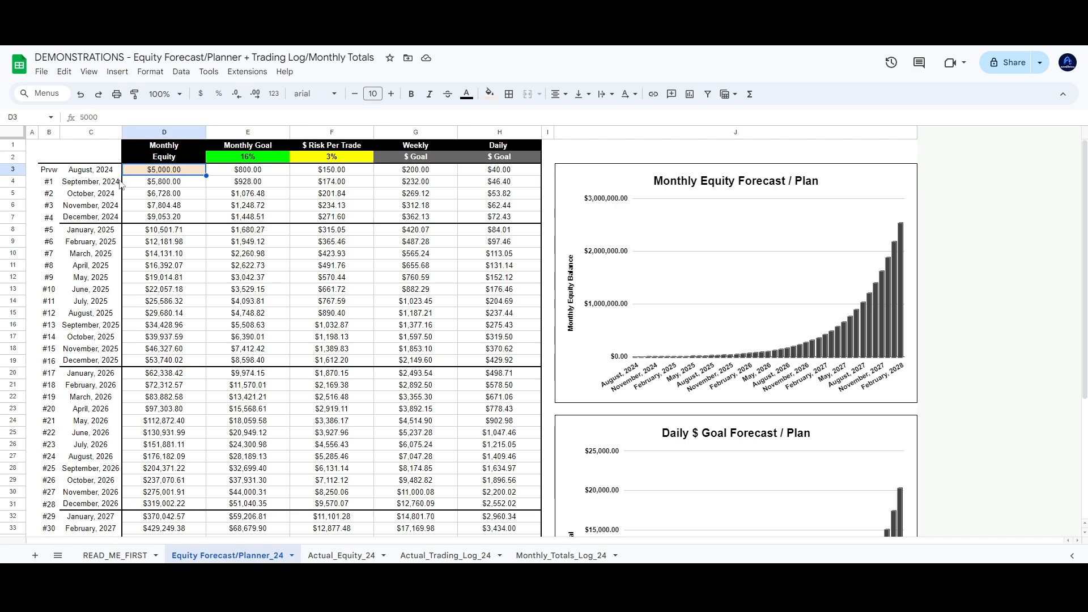
{"action": "scroll", "coordinate": [272, 309], "scroll_direction": "down", "scroll_amount": 3}
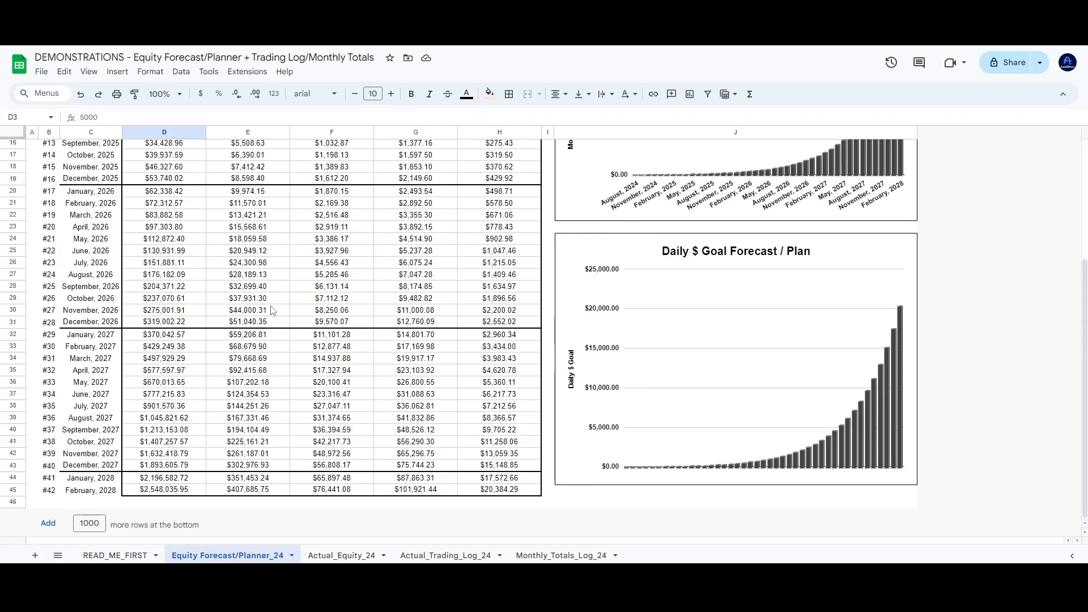
{"action": "scroll", "coordinate": [273, 309], "scroll_direction": "up", "scroll_amount": 5}
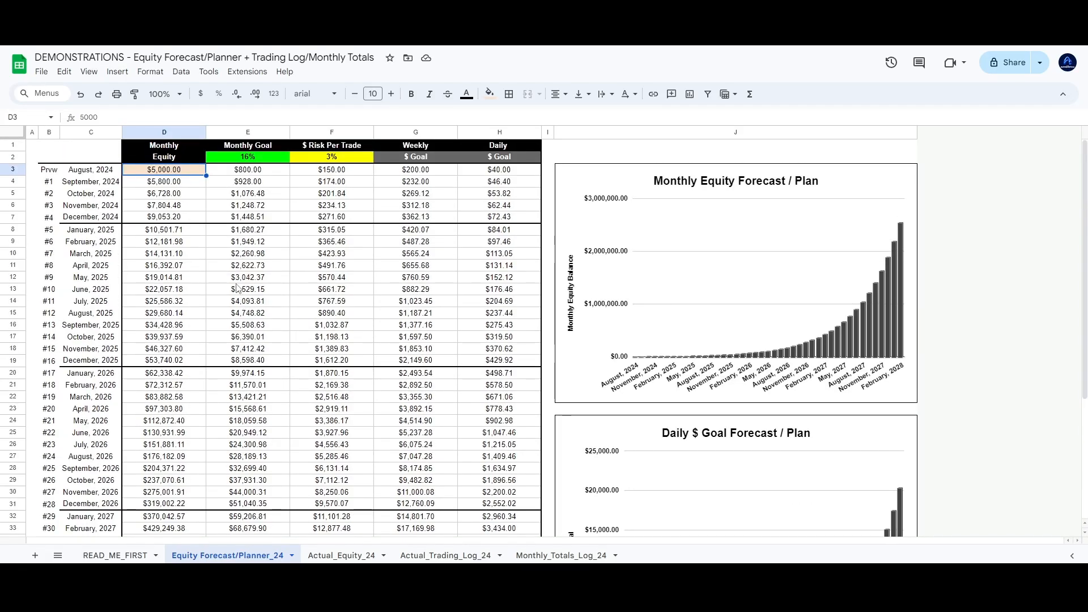
{"action": "type", "text": "10,000"}
{"action": "key", "text": "Return"}
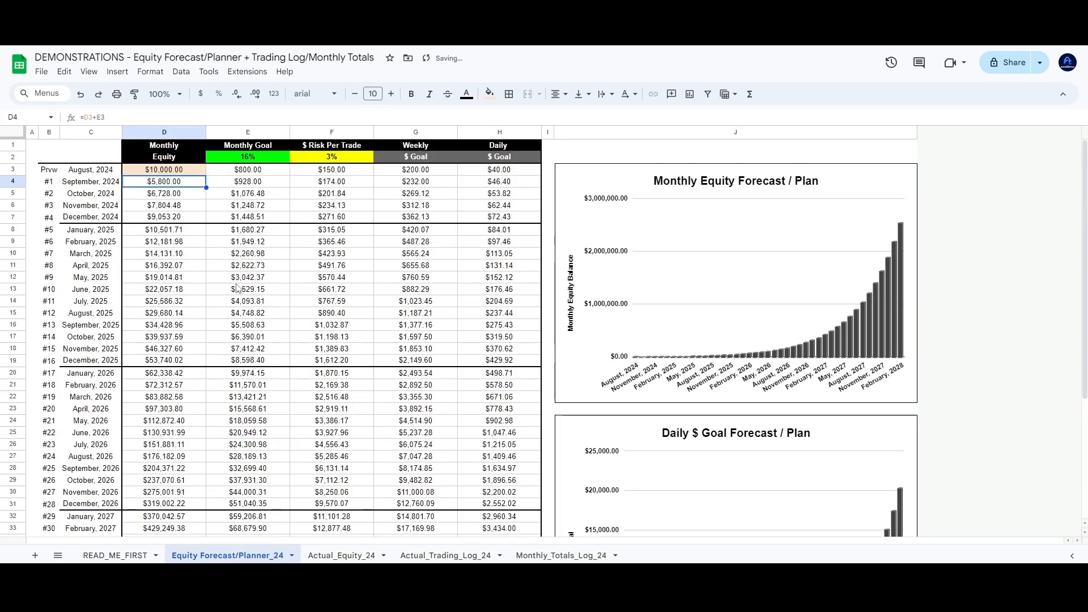
Inspect the recalculated forecast values and the monthly equity formula in D11
{"action": "left_click", "coordinate": [228, 216]}
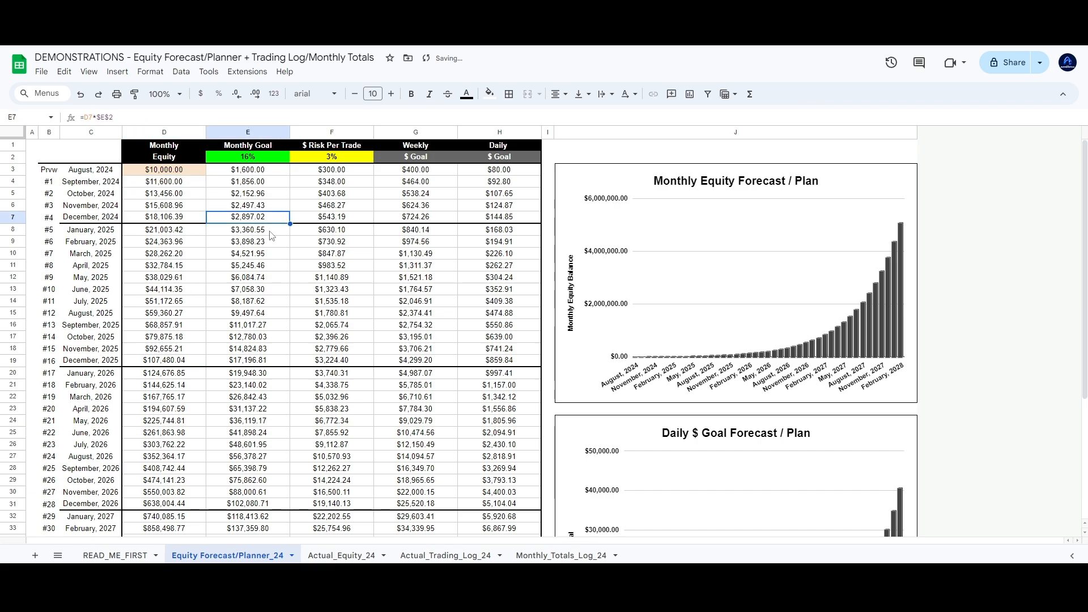
{"action": "left_click", "coordinate": [386, 246]}
{"action": "left_click", "coordinate": [483, 245]}
{"action": "left_click", "coordinate": [386, 246]}
{"action": "left_click", "coordinate": [321, 246]}
{"action": "left_click", "coordinate": [217, 257]}
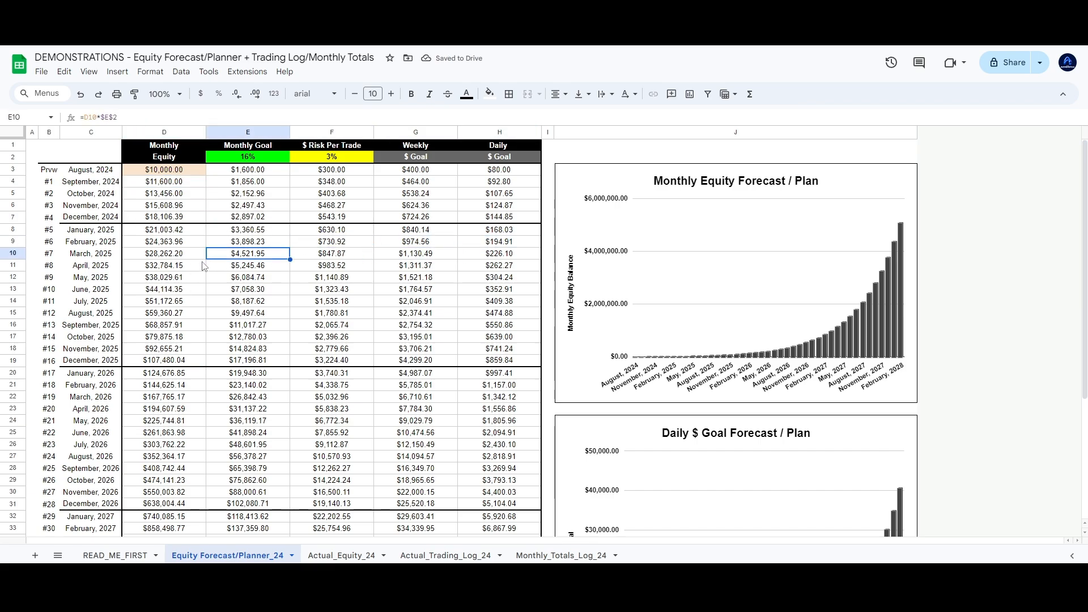
{"action": "left_click", "coordinate": [199, 264]}
{"action": "scroll", "coordinate": [205, 289], "scroll_direction": "down", "scroll_amount": 4}
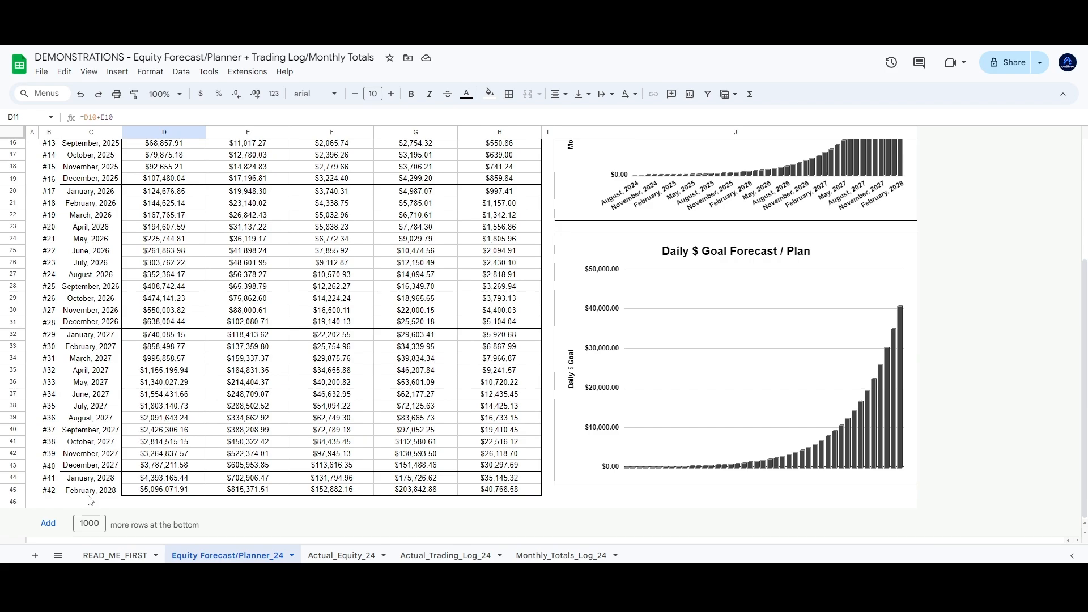
{"action": "scroll", "coordinate": [89, 500], "scroll_direction": "up", "scroll_amount": 5}
{"action": "left_click", "coordinate": [36, 145]}
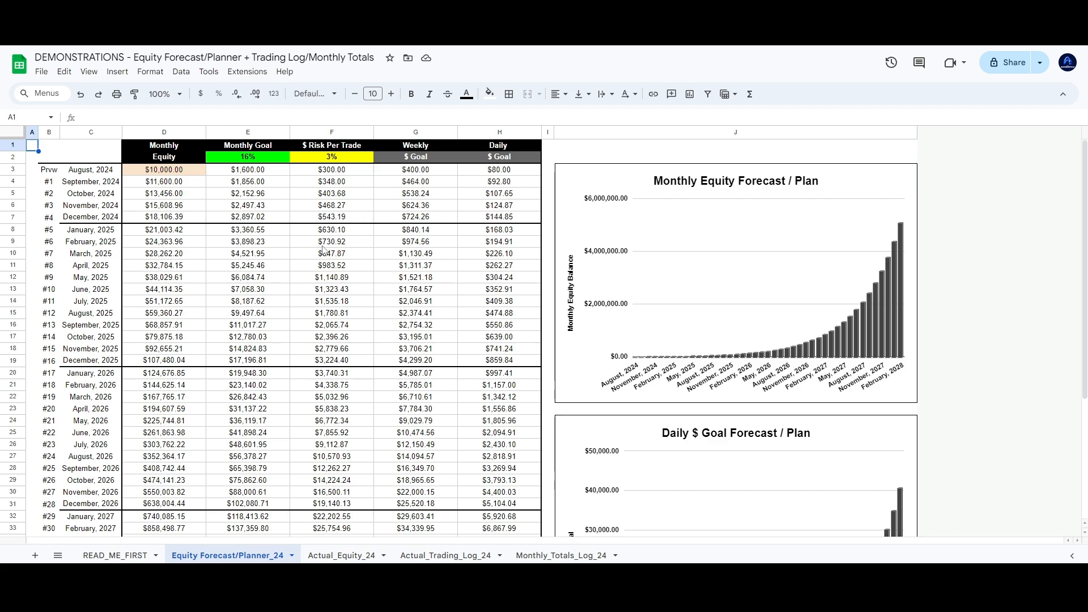
{"action": "left_click", "coordinate": [253, 244]}
{"action": "left_click", "coordinate": [200, 237]}
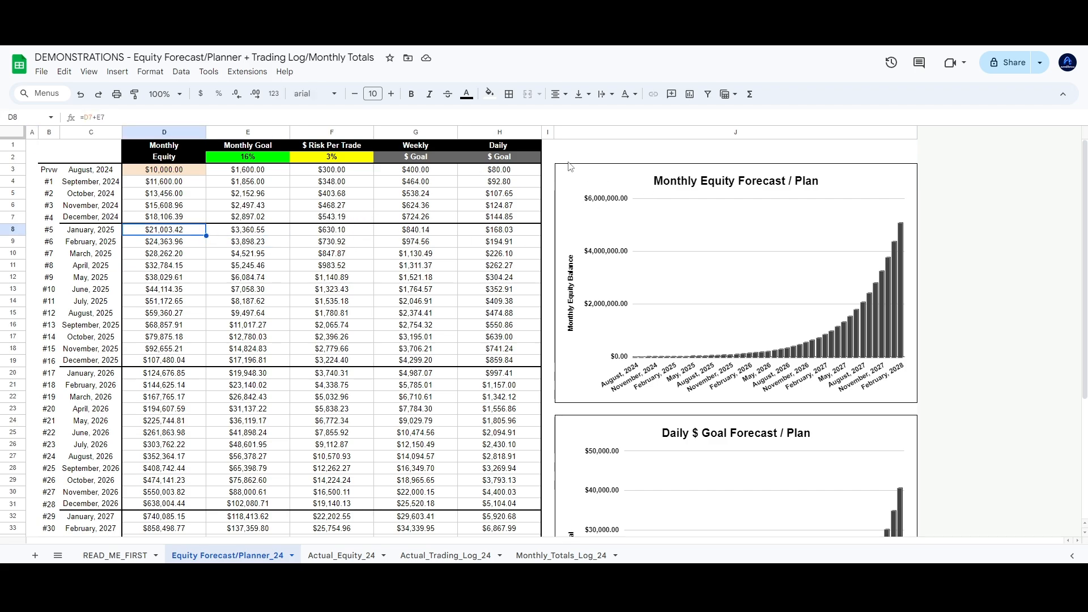
{"action": "left_click", "coordinate": [552, 145]}
{"action": "scroll", "coordinate": [708, 410], "scroll_direction": "down", "scroll_amount": 5}
{"action": "scroll", "coordinate": [707, 410], "scroll_direction": "up", "scroll_amount": 5}
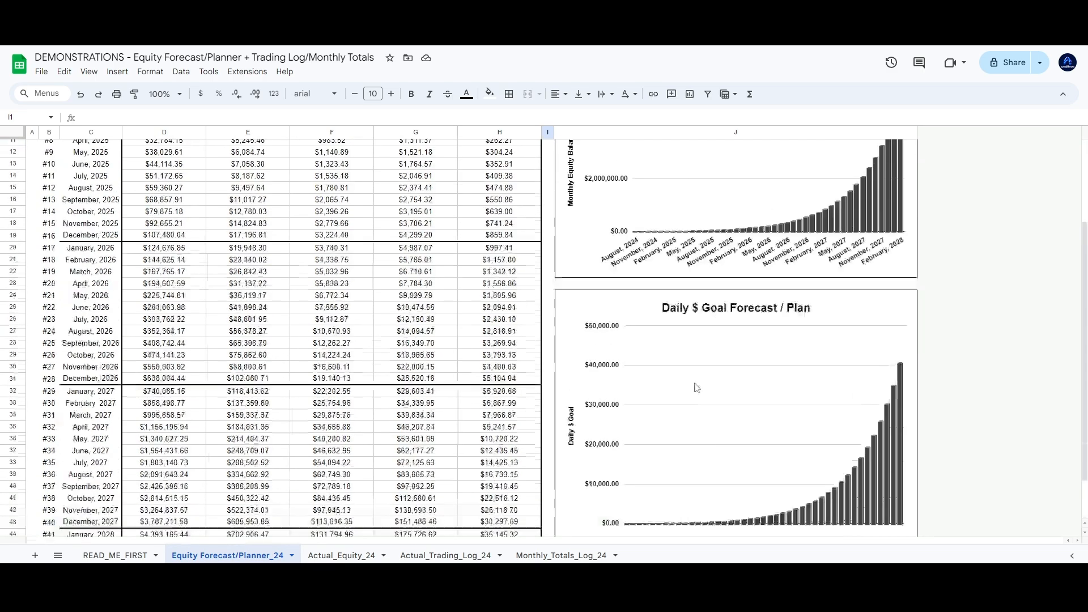
{"action": "scroll", "coordinate": [722, 327], "scroll_direction": "down", "scroll_amount": 5}
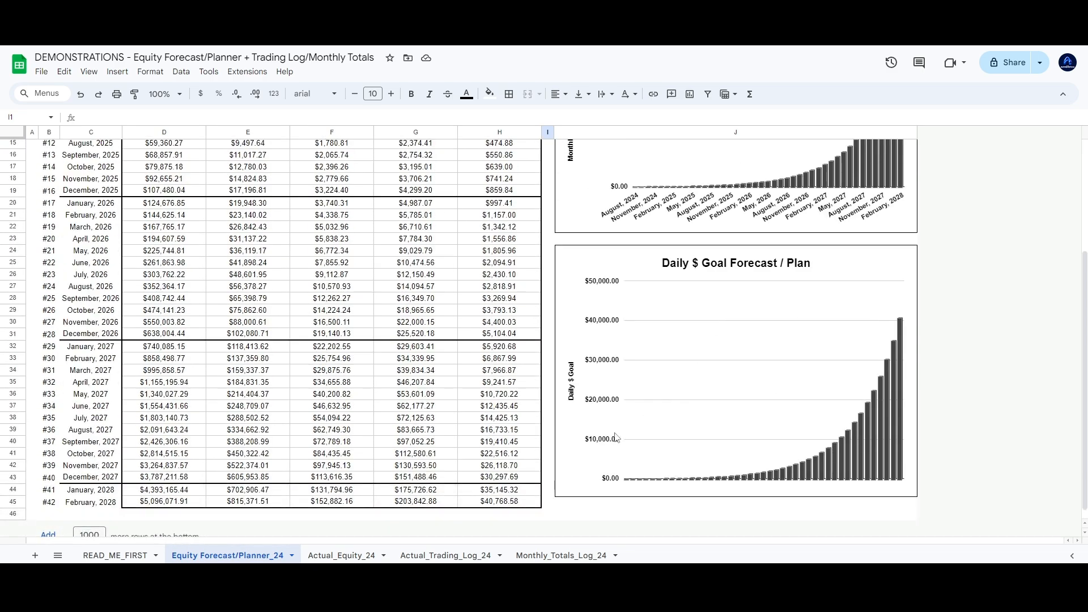
{"action": "scroll", "coordinate": [811, 353], "scroll_direction": "up", "scroll_amount": 5}
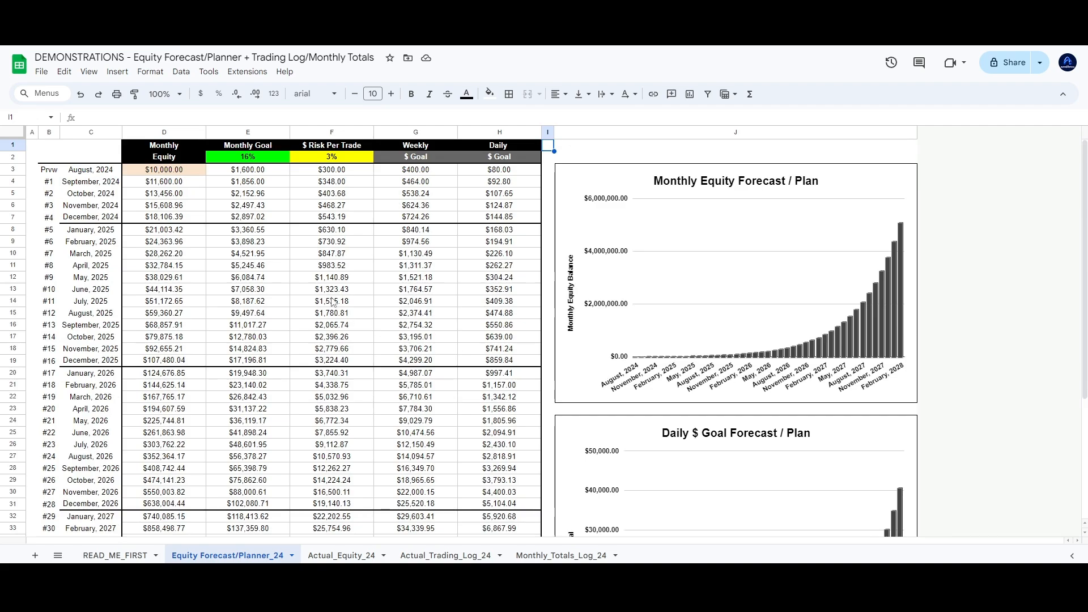
{"action": "left_click", "coordinate": [445, 174]}
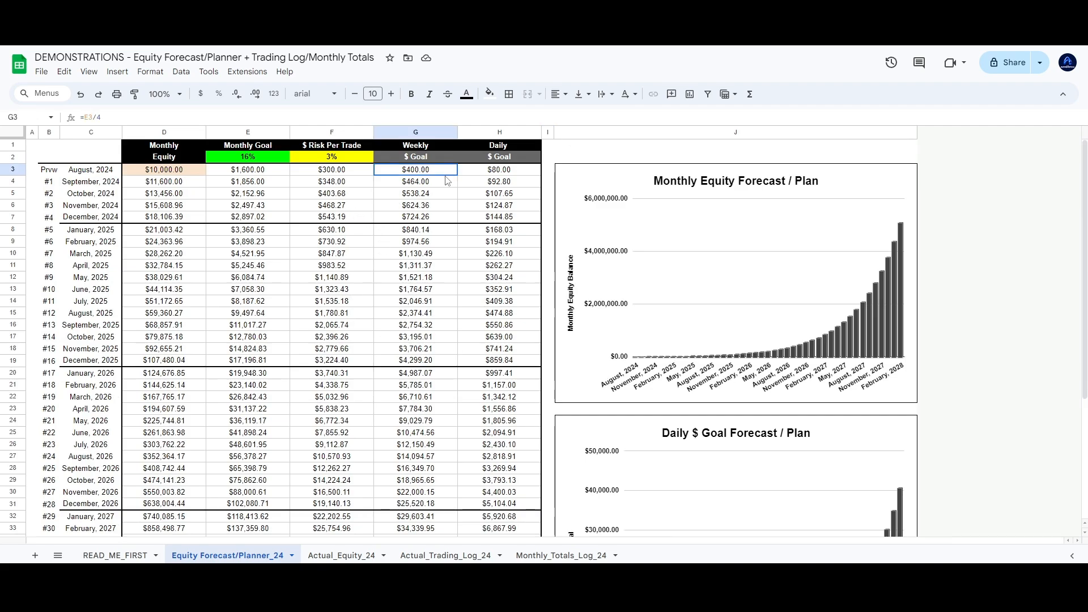
{"action": "left_click_drag", "start_coordinate": [512, 147], "coordinate": [506, 213]}
{"action": "left_click", "coordinate": [484, 168]}
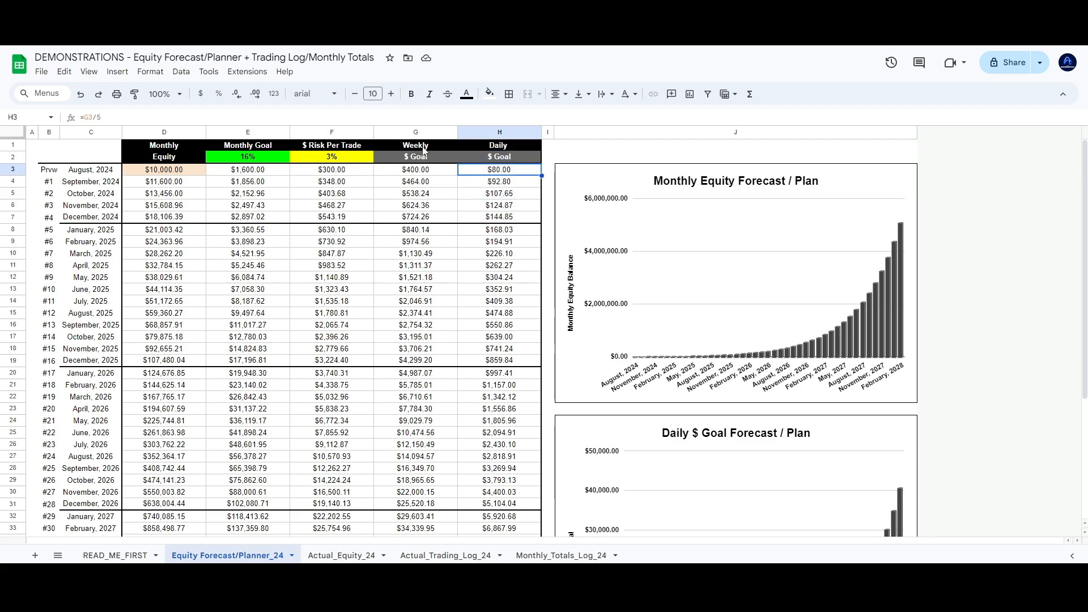
{"action": "left_click_drag", "start_coordinate": [429, 148], "coordinate": [423, 176]}
{"action": "left_click_drag", "start_coordinate": [330, 149], "coordinate": [331, 177]}
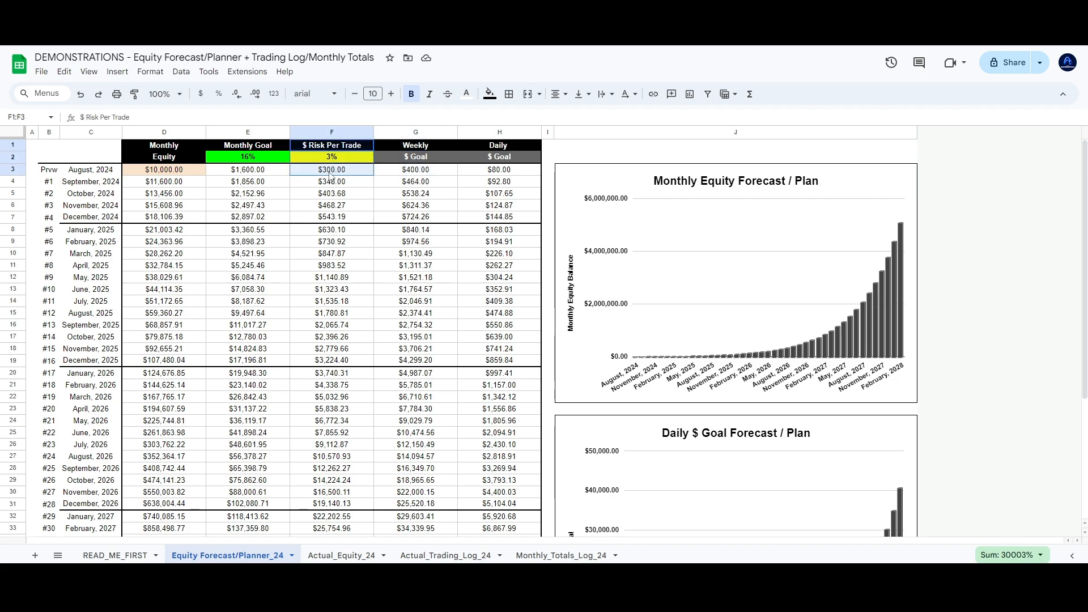
{"action": "left_click", "coordinate": [315, 175]}
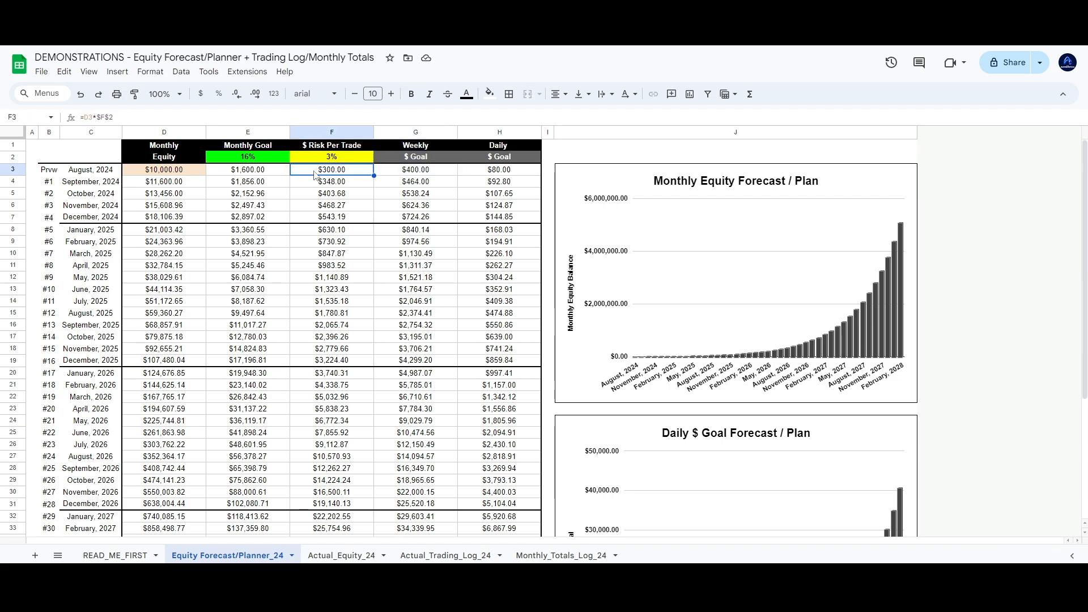
{"action": "left_click_drag", "start_coordinate": [262, 152], "coordinate": [264, 176]}
{"action": "left_click", "coordinate": [264, 177]}
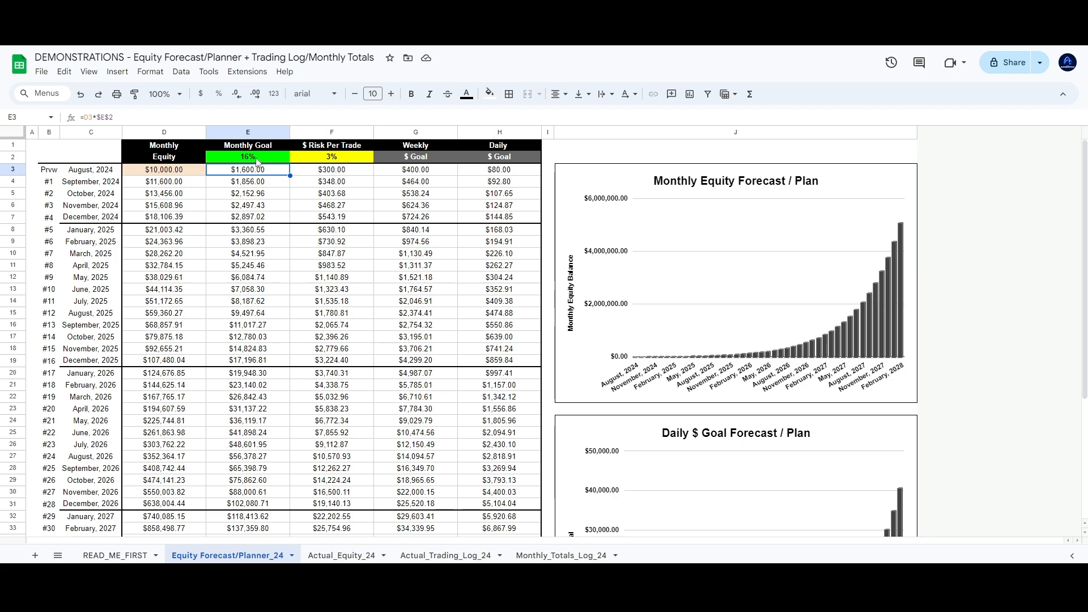
{"action": "left_click", "coordinate": [255, 159]}
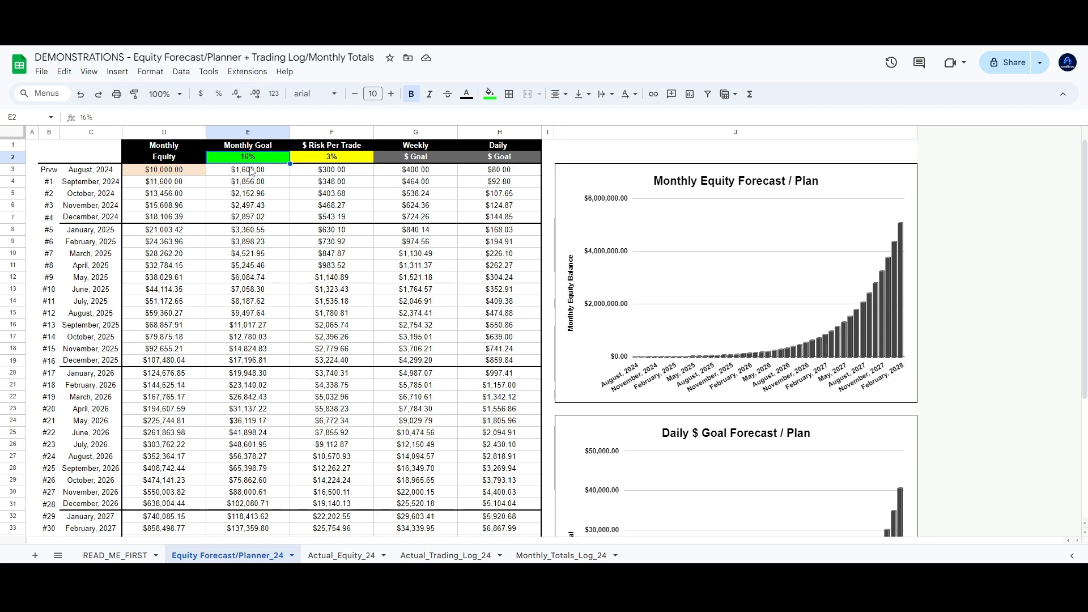
{"action": "type", "text": "25"}
{"action": "key", "text": "Return"}
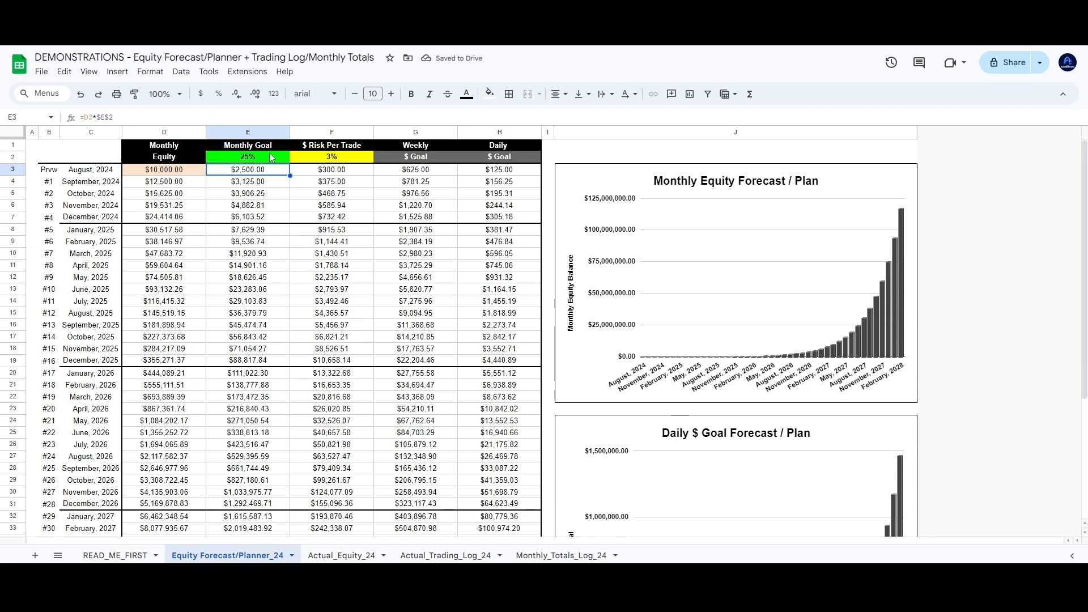
{"action": "left_click", "coordinate": [272, 158]}
{"action": "type", "text": "6"}
{"action": "key", "text": "Return"}
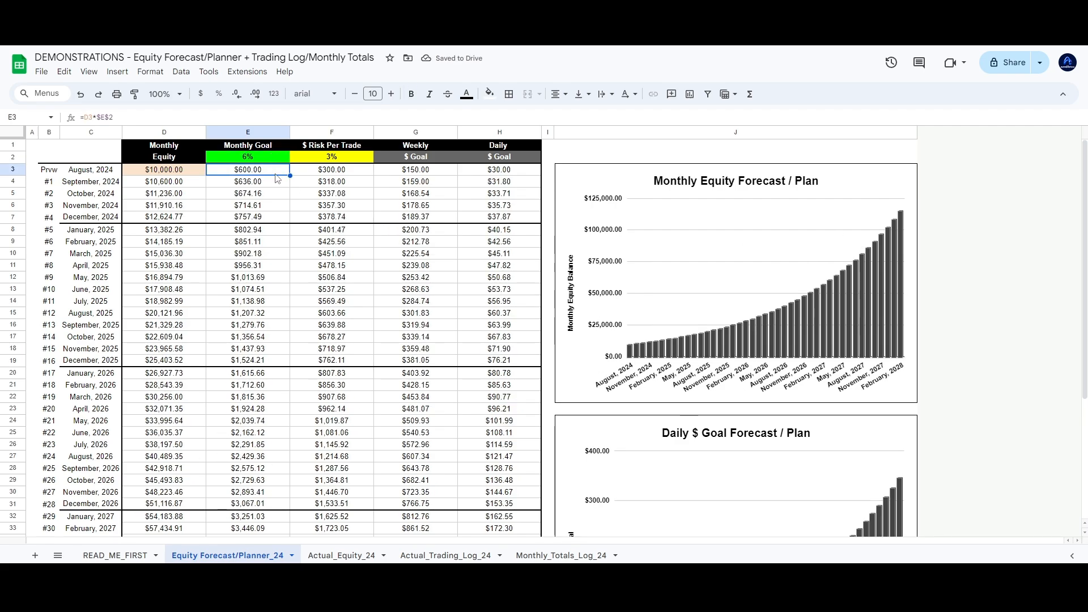
{"action": "key", "text": "Right"}
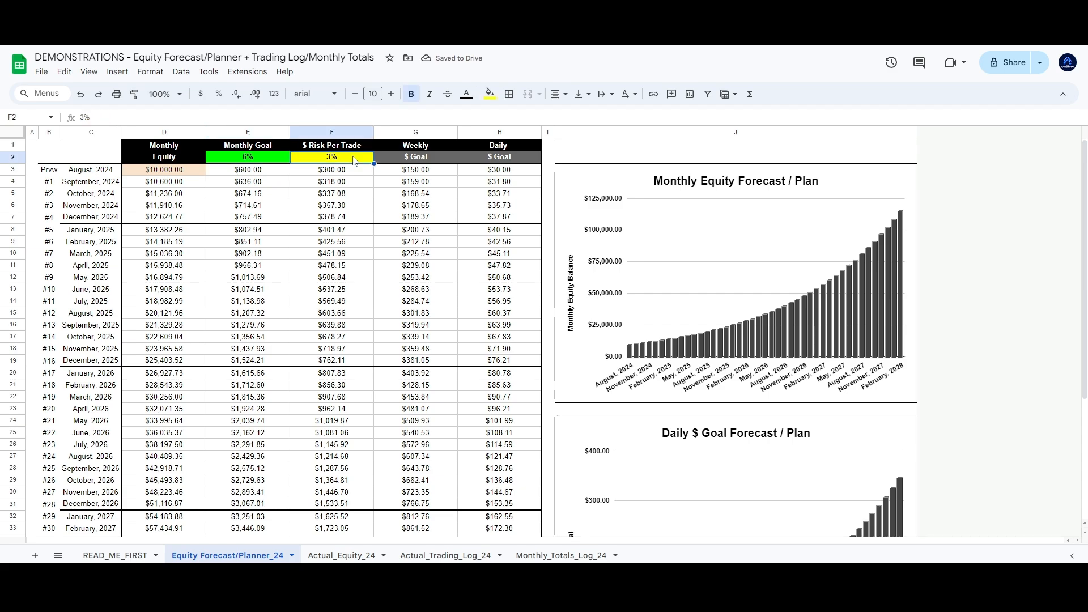
{"action": "key", "text": "Down"}
{"action": "key", "text": "Down"}
{"action": "left_click", "coordinate": [356, 160]}
{"action": "type", "text": "6"}
{"action": "key", "text": "Return"}
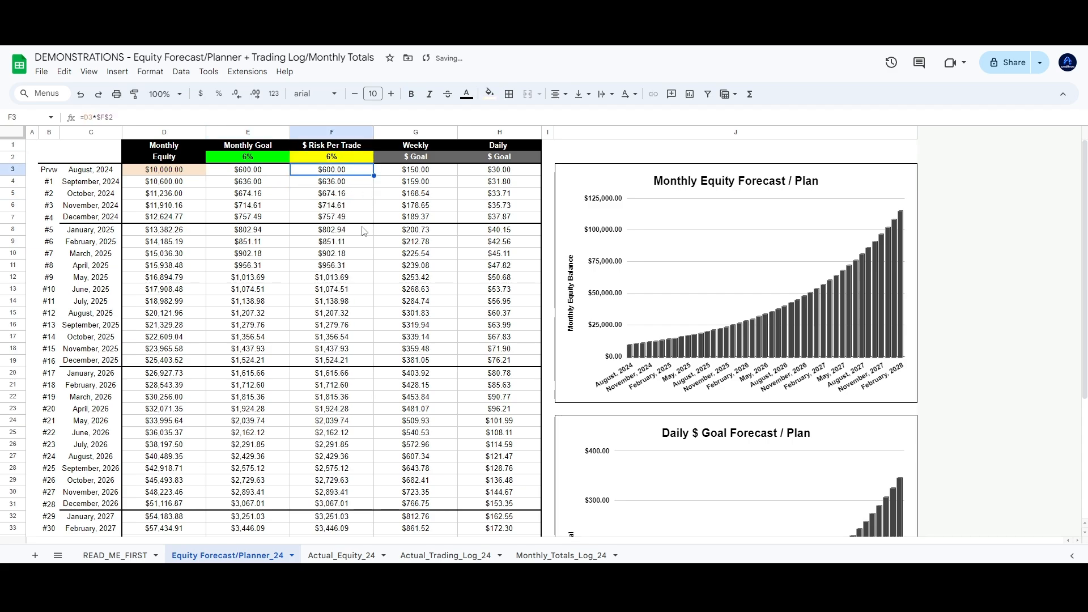
{"action": "left_click", "coordinate": [360, 155]}
{"action": "type", "text": "3"}
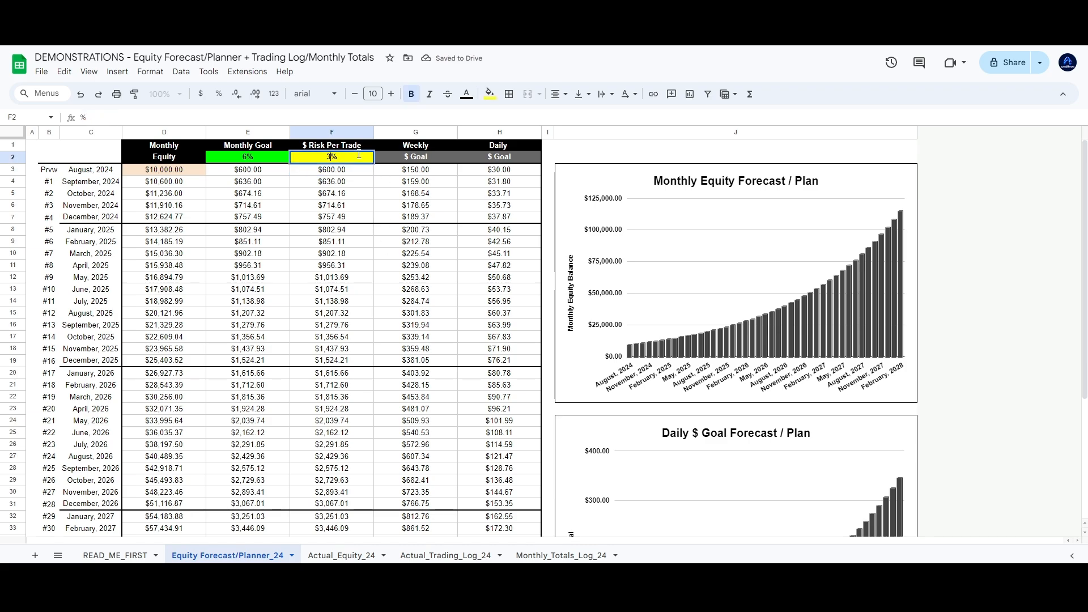
{"action": "key", "text": "Return"}
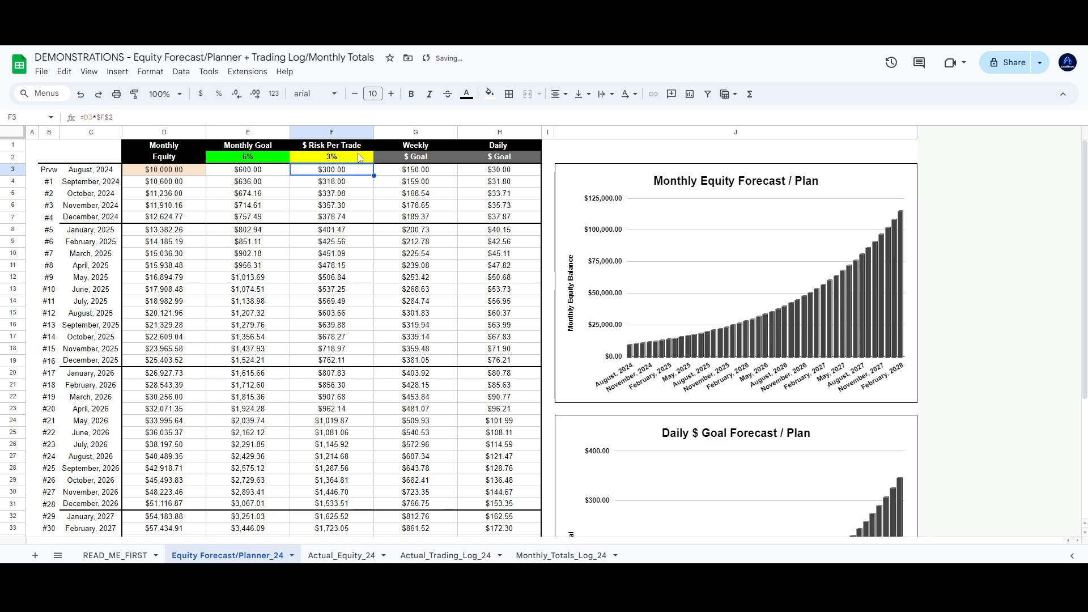
{"action": "left_click", "coordinate": [261, 170]}
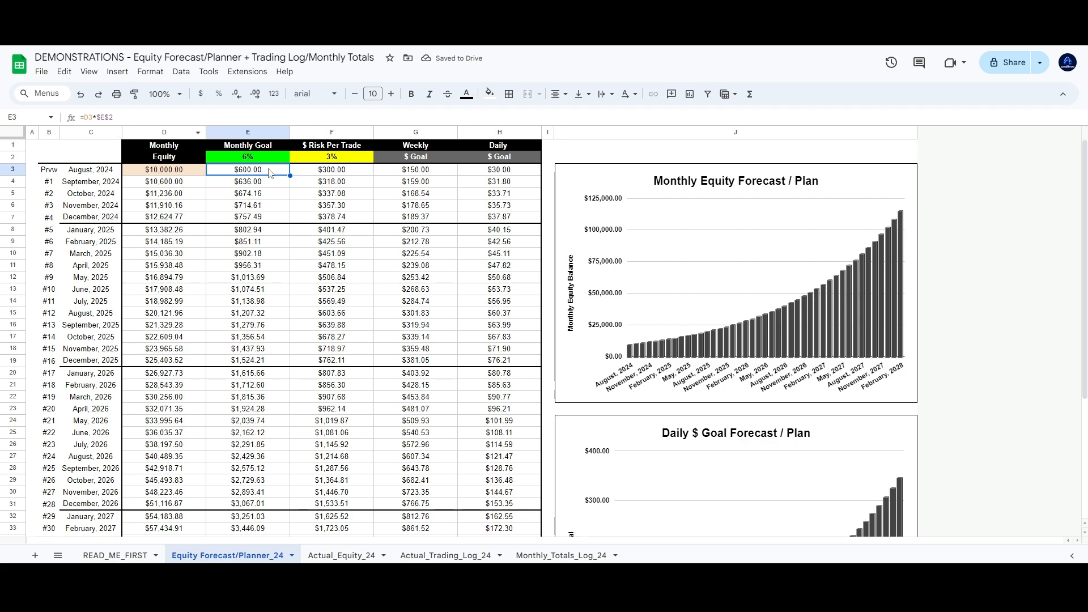
{"action": "left_click", "coordinate": [428, 172]}
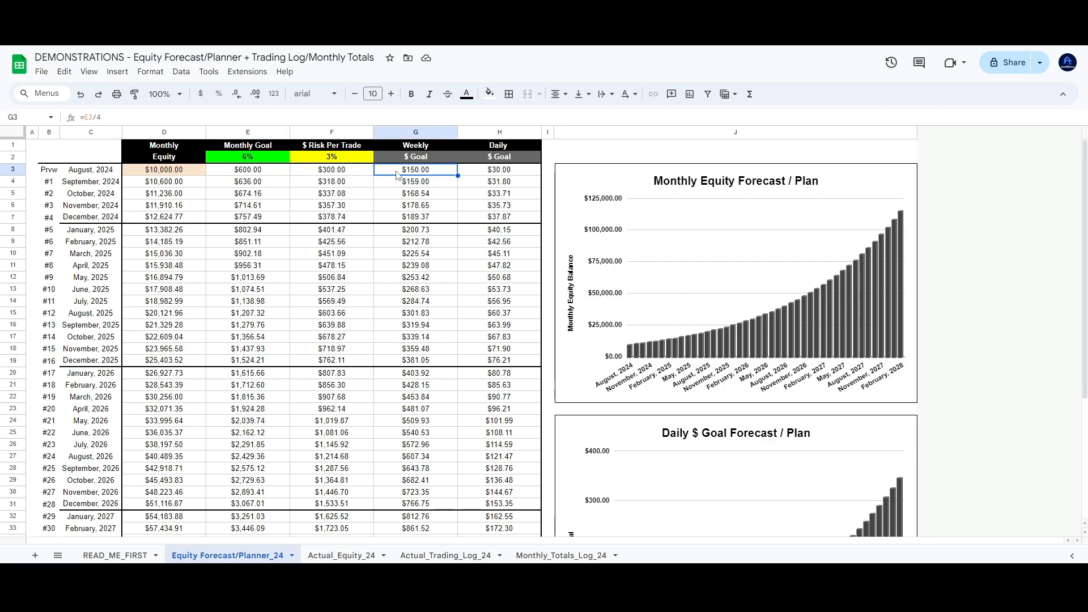
{"action": "left_click", "coordinate": [501, 172]}
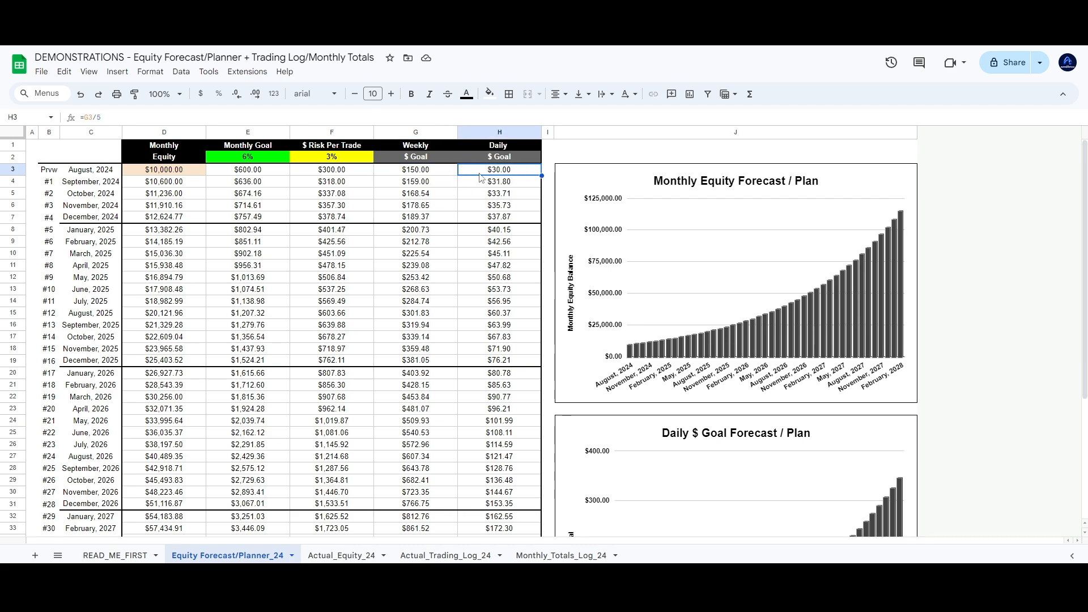
{"action": "left_click", "coordinate": [35, 146]}
Review the monthly goal formula in E3, the January 2025 equity and the F3 risk formula
{"action": "scroll", "coordinate": [179, 357], "scroll_direction": "down", "scroll_amount": 6}
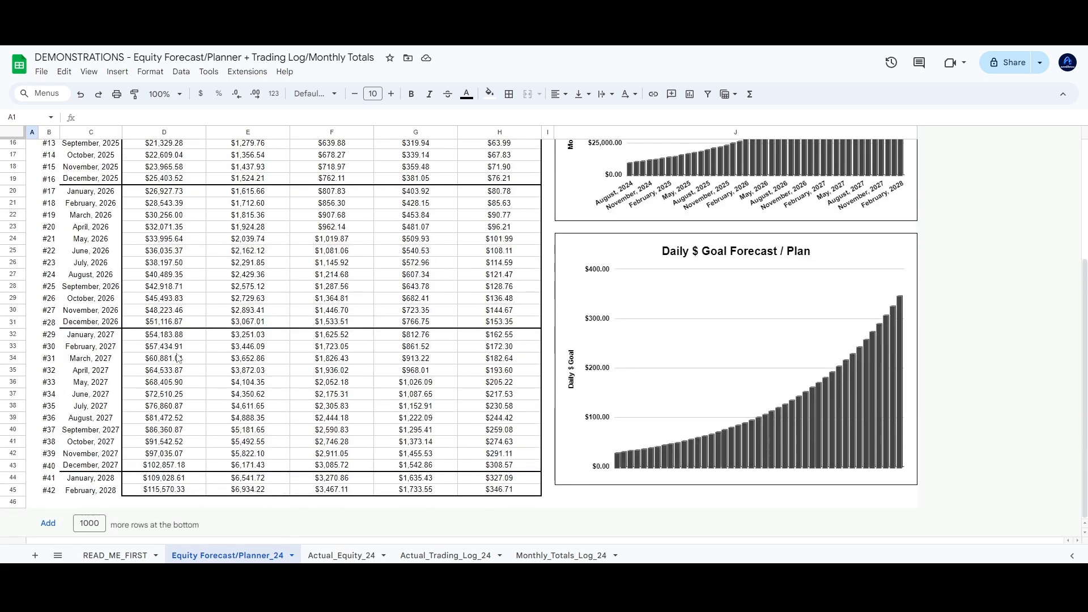
{"action": "scroll", "coordinate": [401, 387], "scroll_direction": "up", "scroll_amount": 6}
{"action": "scroll", "coordinate": [401, 388], "scroll_direction": "up", "scroll_amount": 1}
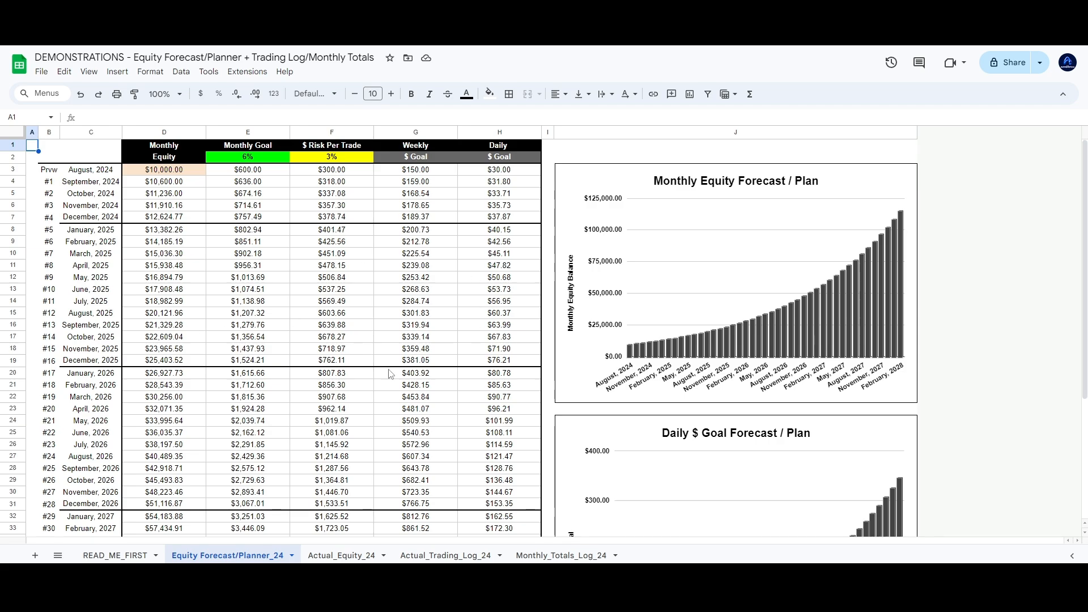
{"action": "scroll", "coordinate": [409, 320], "scroll_direction": "down", "scroll_amount": 3}
{"action": "scroll", "coordinate": [460, 365], "scroll_direction": "up", "scroll_amount": 3}
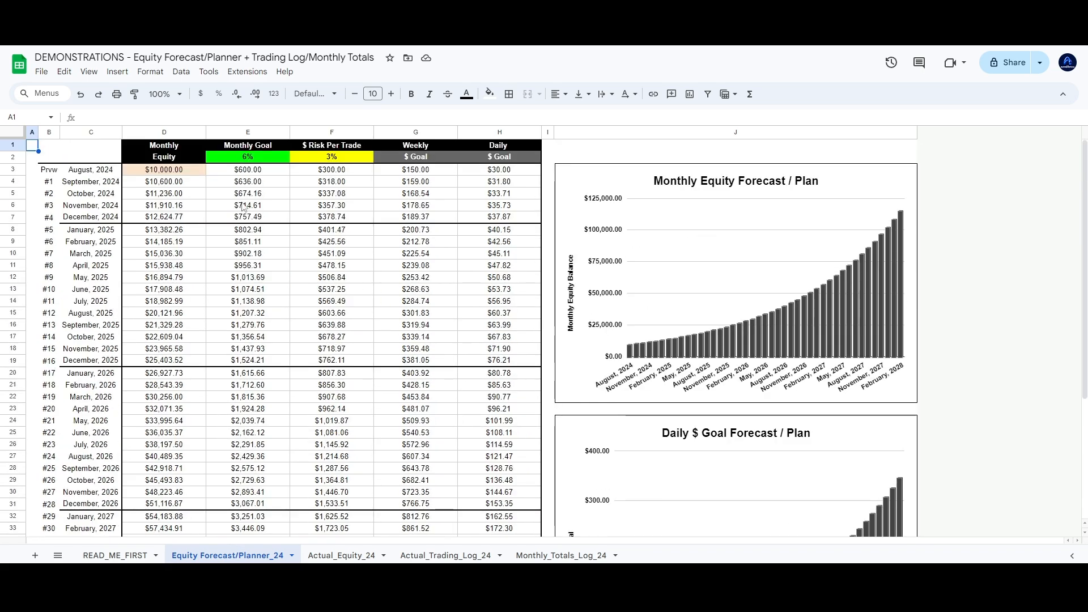
{"action": "left_click", "coordinate": [269, 175]}
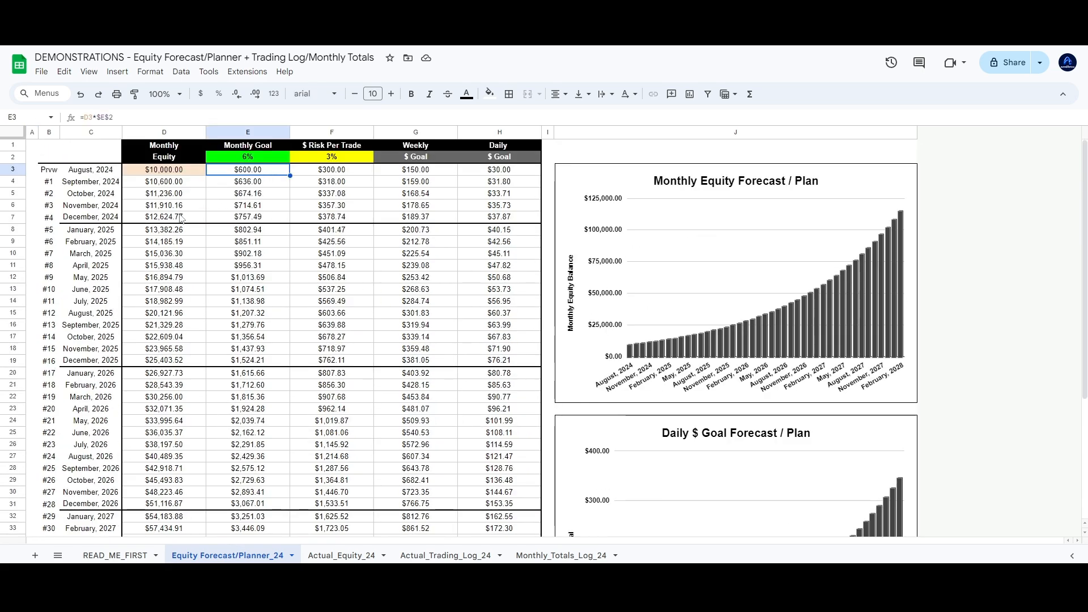
{"action": "left_click", "coordinate": [192, 233]}
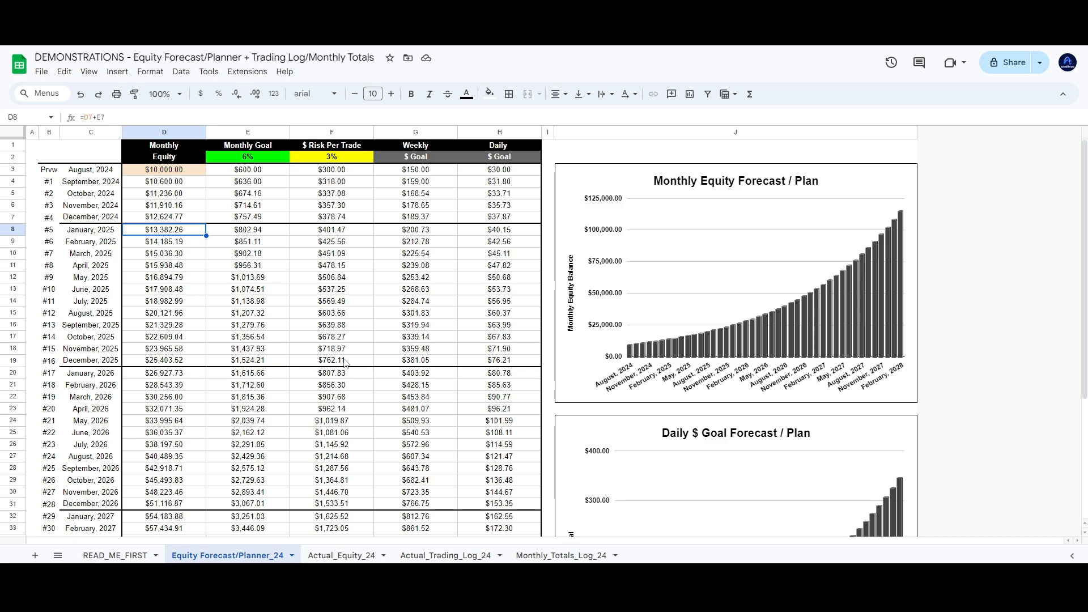
{"action": "left_click", "coordinate": [343, 173]}
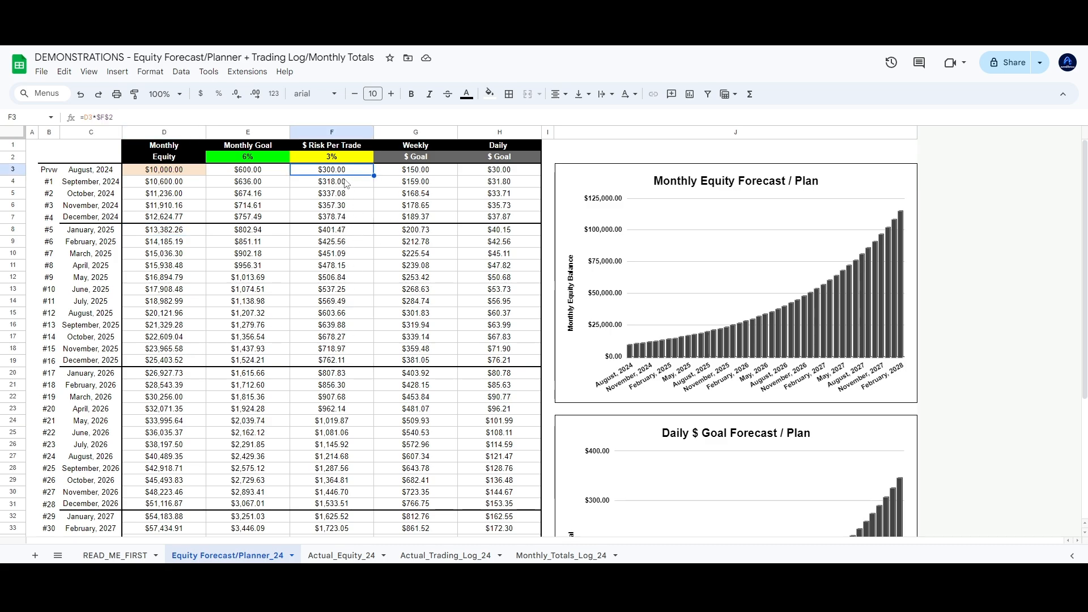
Review the risk, weekly and daily goal columns and the 6% rate, then open Actual_Equity_24
{"action": "left_click_drag", "start_coordinate": [346, 182], "coordinate": [338, 300]}
{"action": "left_click_drag", "start_coordinate": [431, 173], "coordinate": [422, 347]}
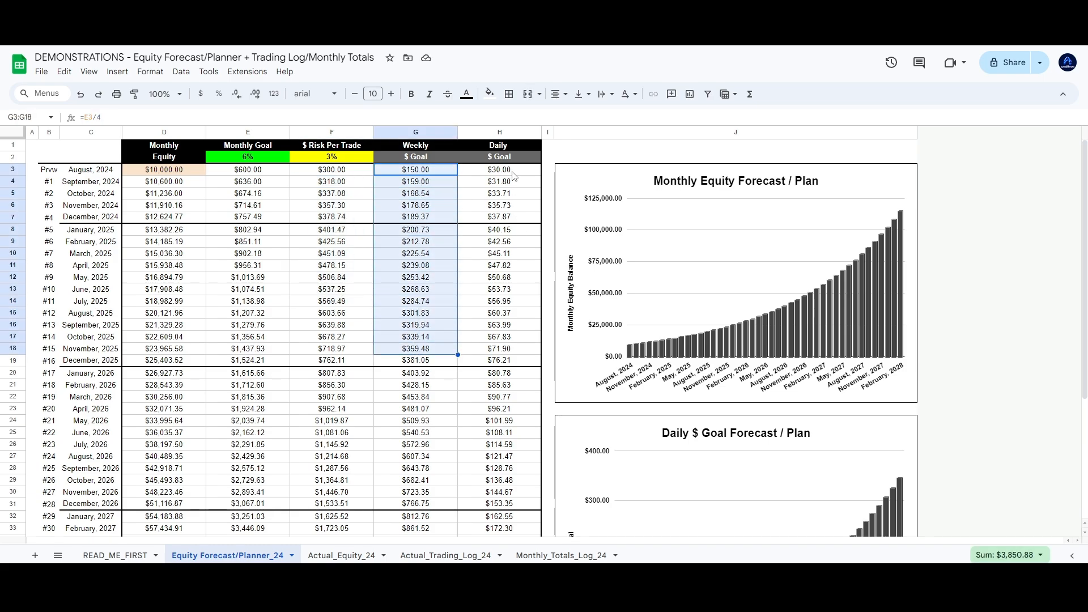
{"action": "left_click_drag", "start_coordinate": [513, 175], "coordinate": [500, 278]}
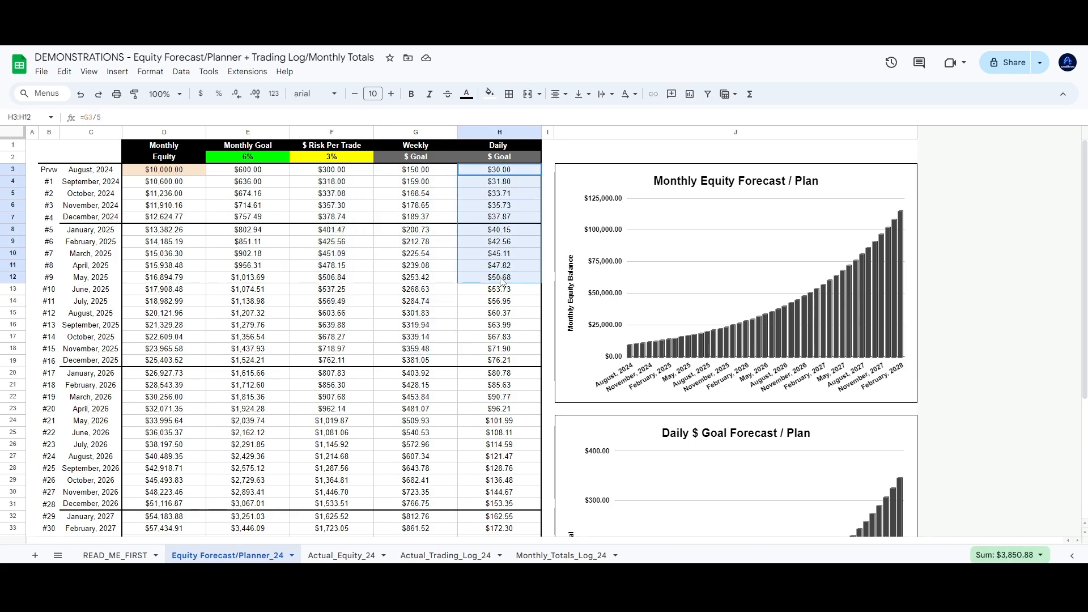
{"action": "left_click", "coordinate": [31, 145]}
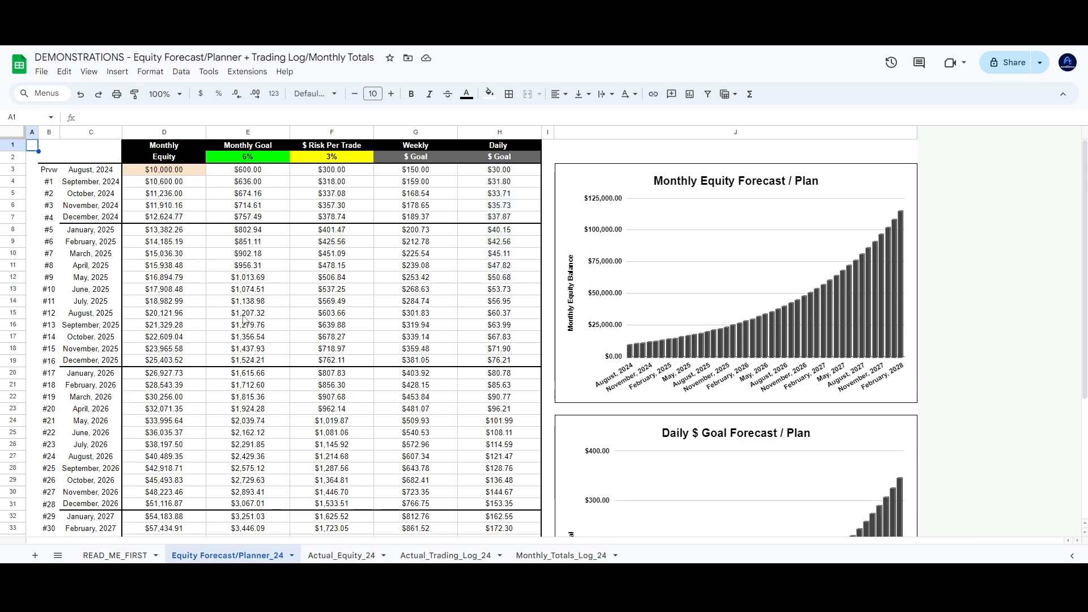
{"action": "left_click", "coordinate": [255, 160]}
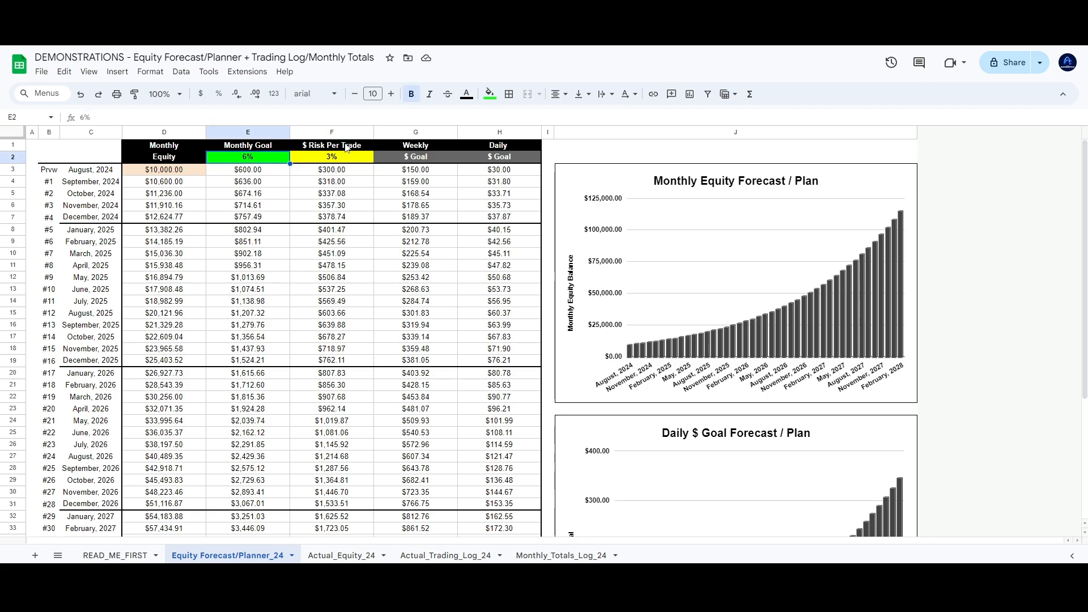
{"action": "left_click_drag", "start_coordinate": [347, 148], "coordinate": [342, 287]}
{"action": "left_click", "coordinate": [342, 287]}
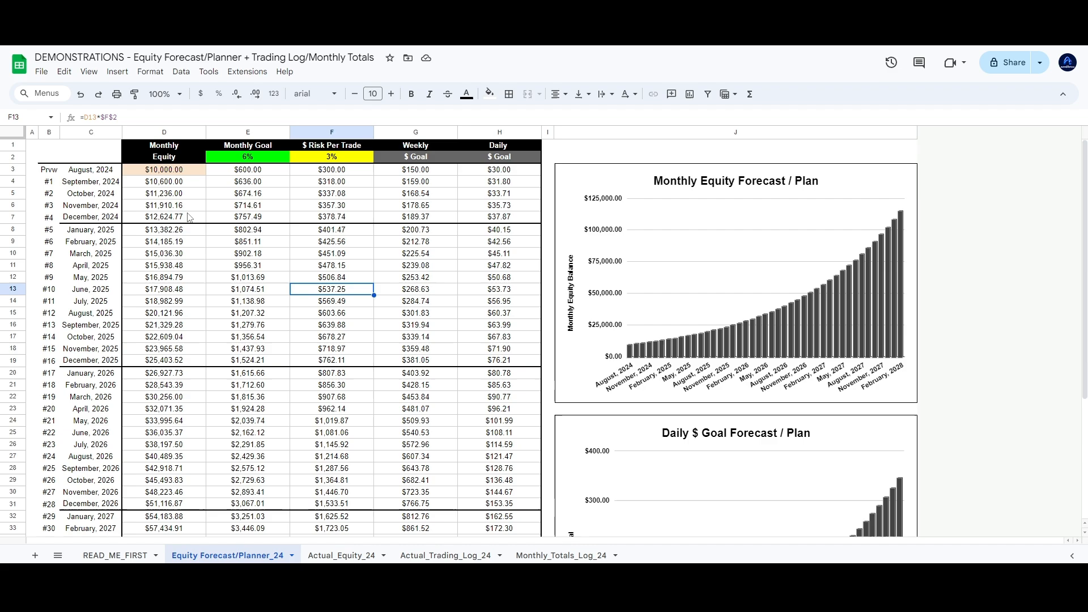
{"action": "left_click", "coordinate": [36, 146]}
{"action": "left_click", "coordinate": [341, 556]}
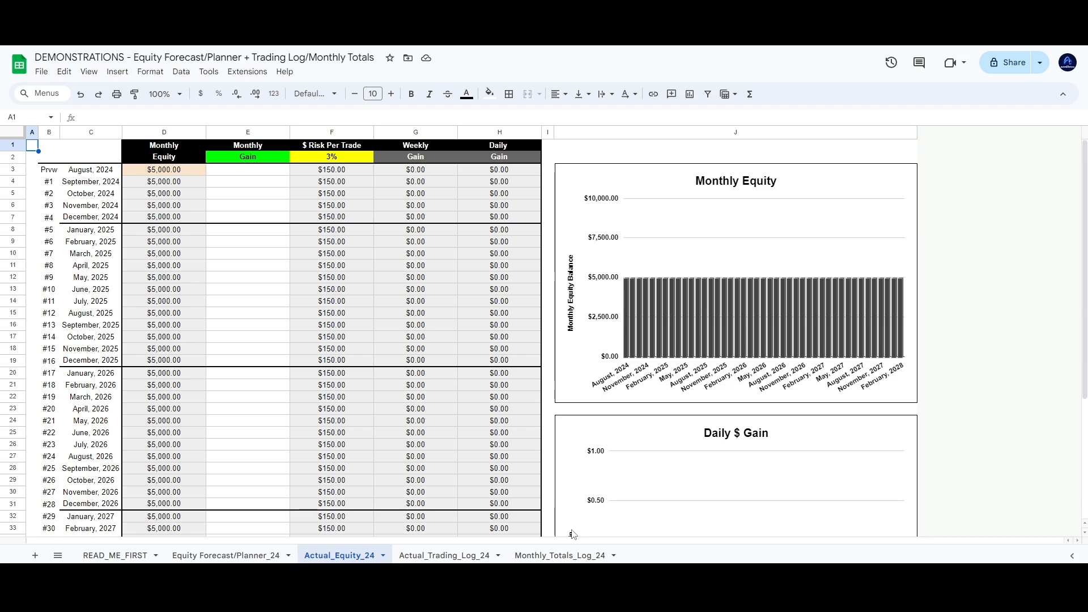
{"action": "left_click", "coordinate": [249, 173]}
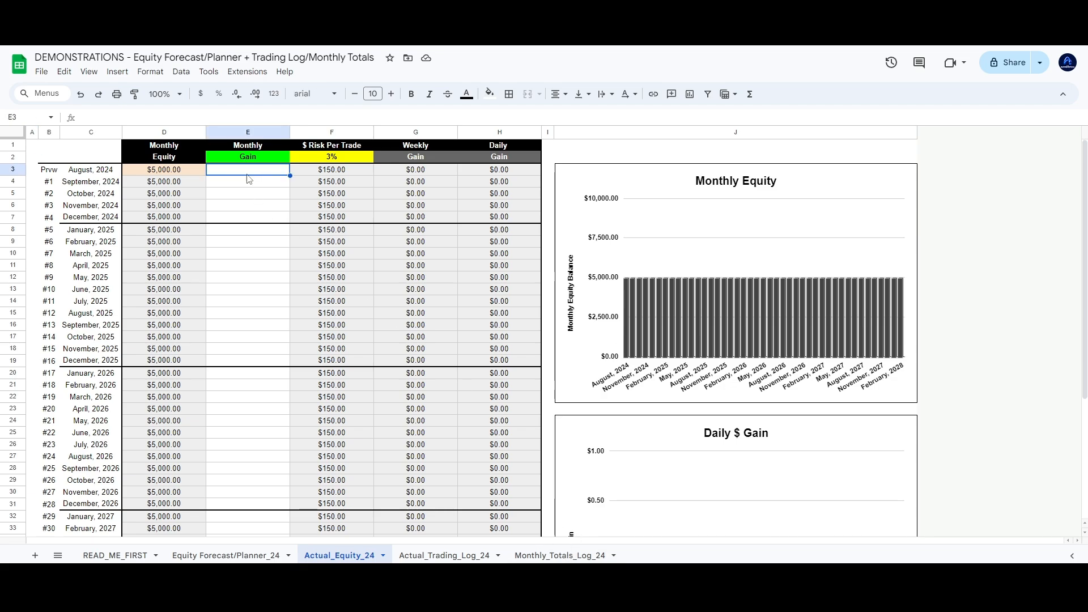
{"action": "left_click_drag", "start_coordinate": [249, 182], "coordinate": [247, 218]}
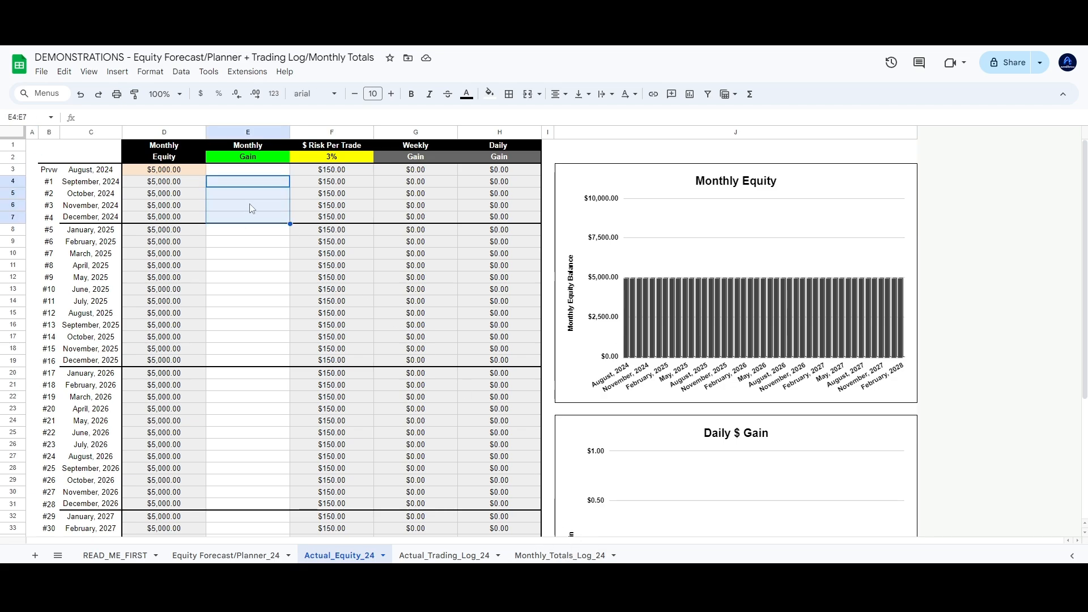
{"action": "left_click", "coordinate": [249, 169]}
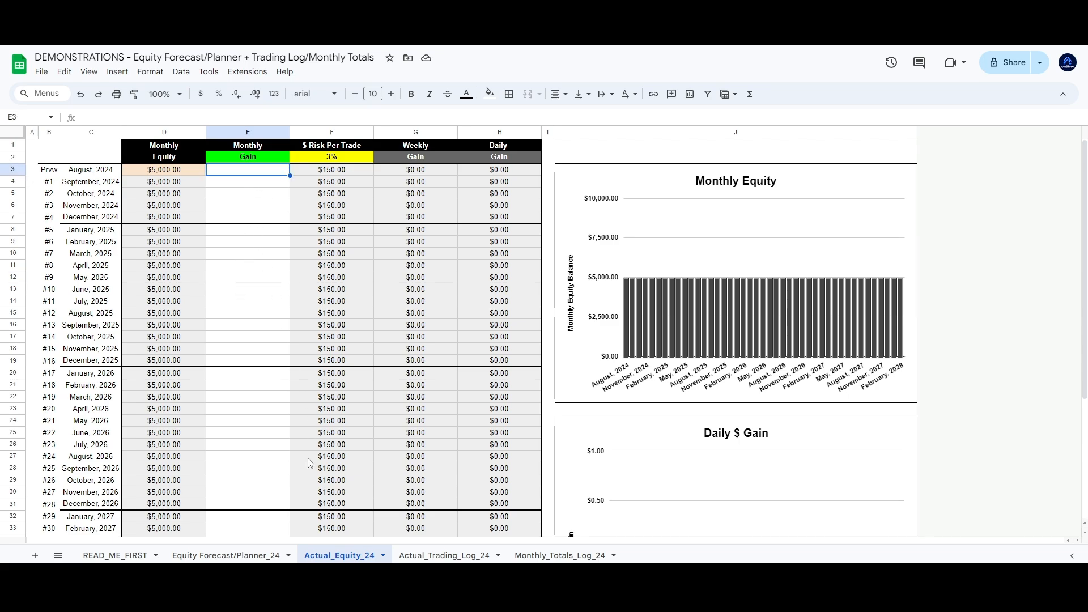
{"action": "left_click", "coordinate": [227, 555]}
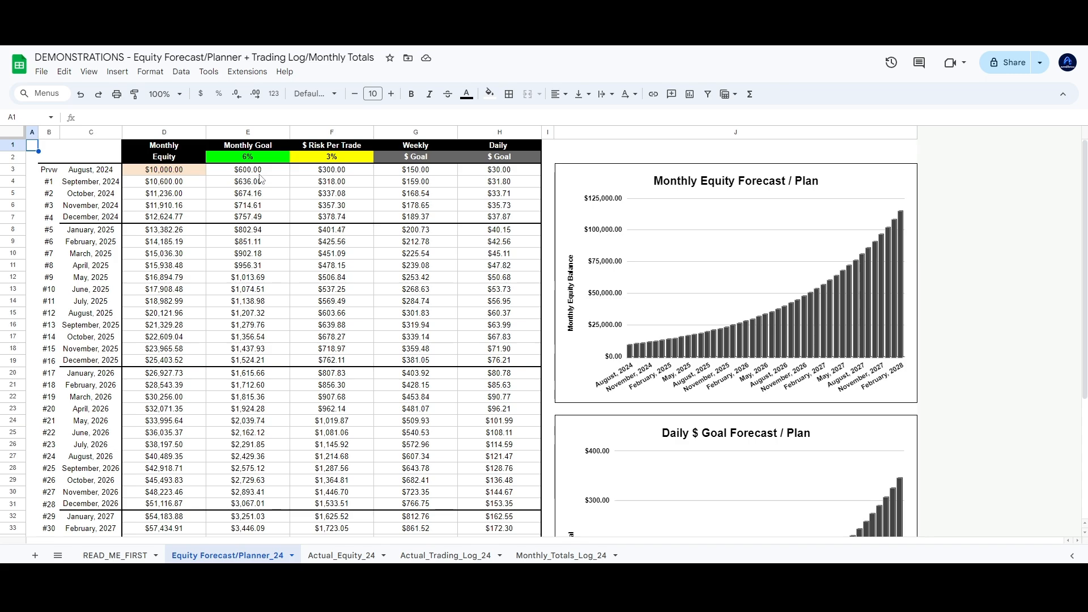
{"action": "left_click", "coordinate": [347, 555]}
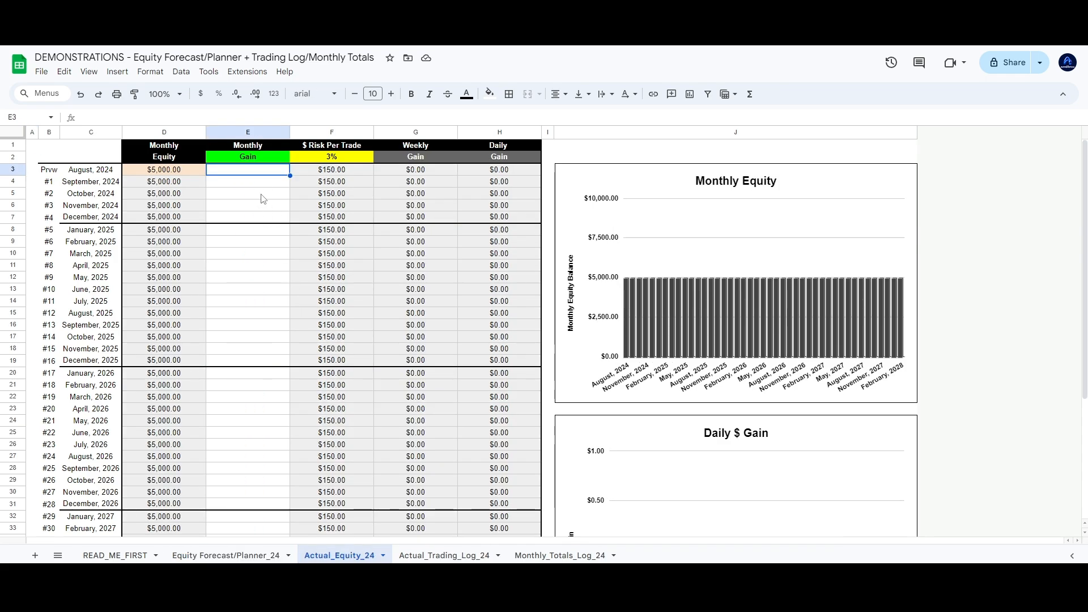
Enter a $700 August 2024 monthly gain in E3 and check the G3 and H3 gain formulas
{"action": "type", "text": "700"}
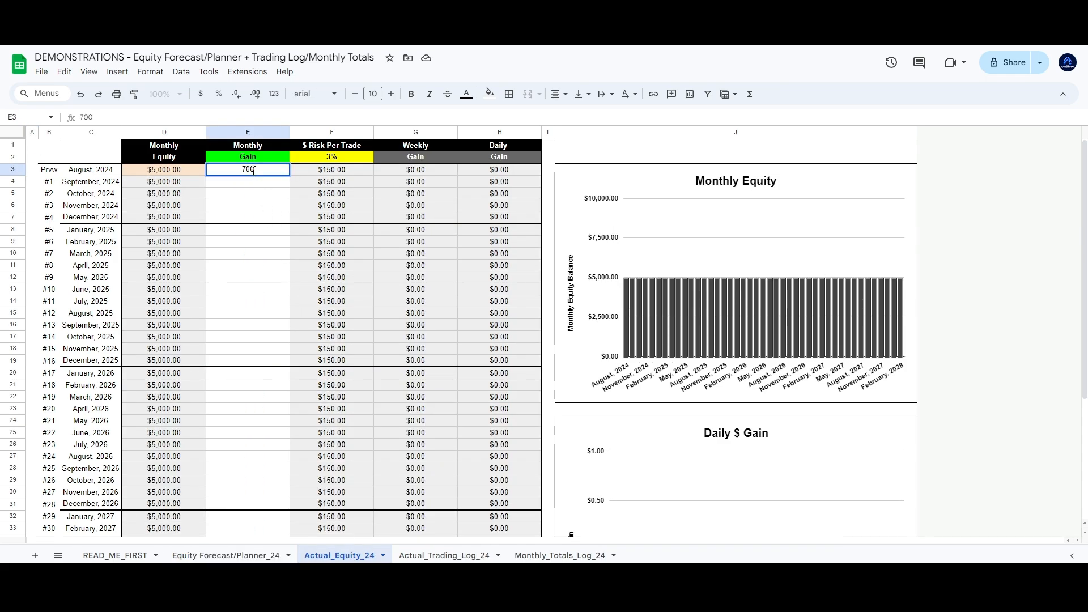
{"action": "key", "text": "Return"}
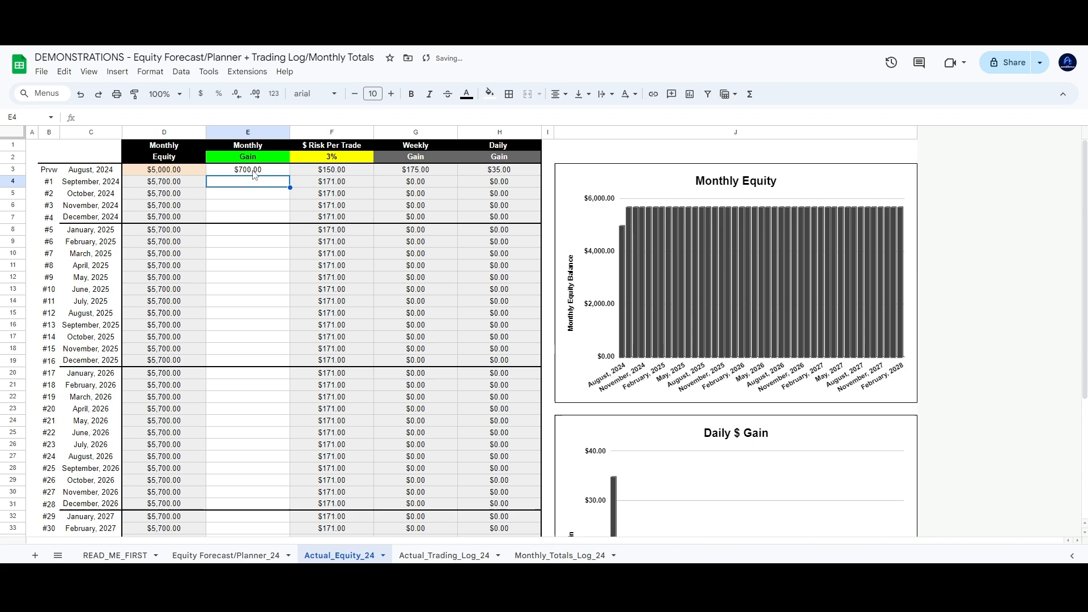
{"action": "left_click", "coordinate": [508, 173]}
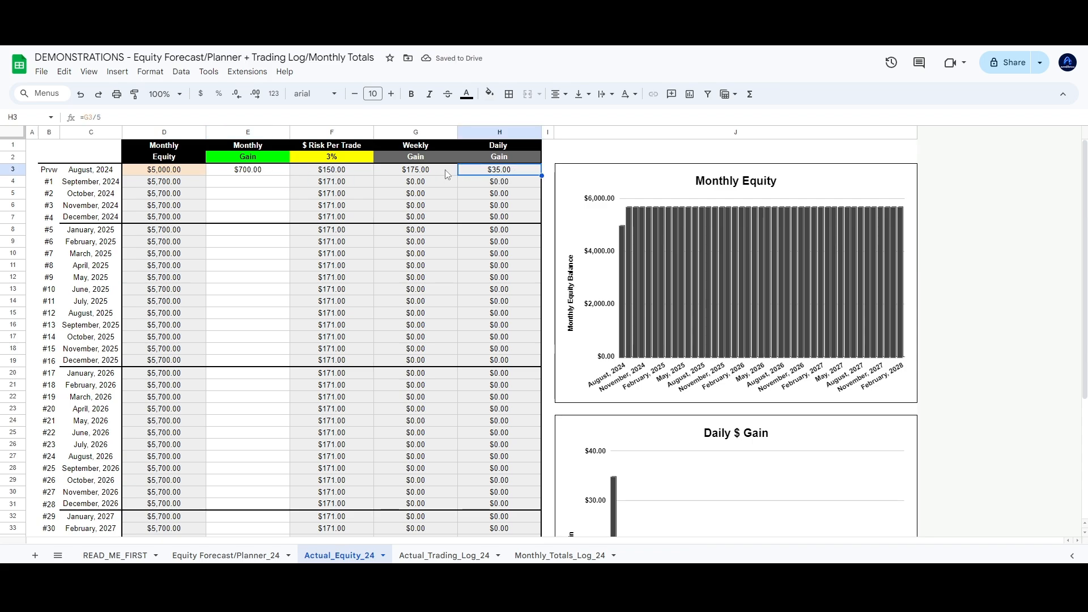
{"action": "left_click", "coordinate": [418, 174]}
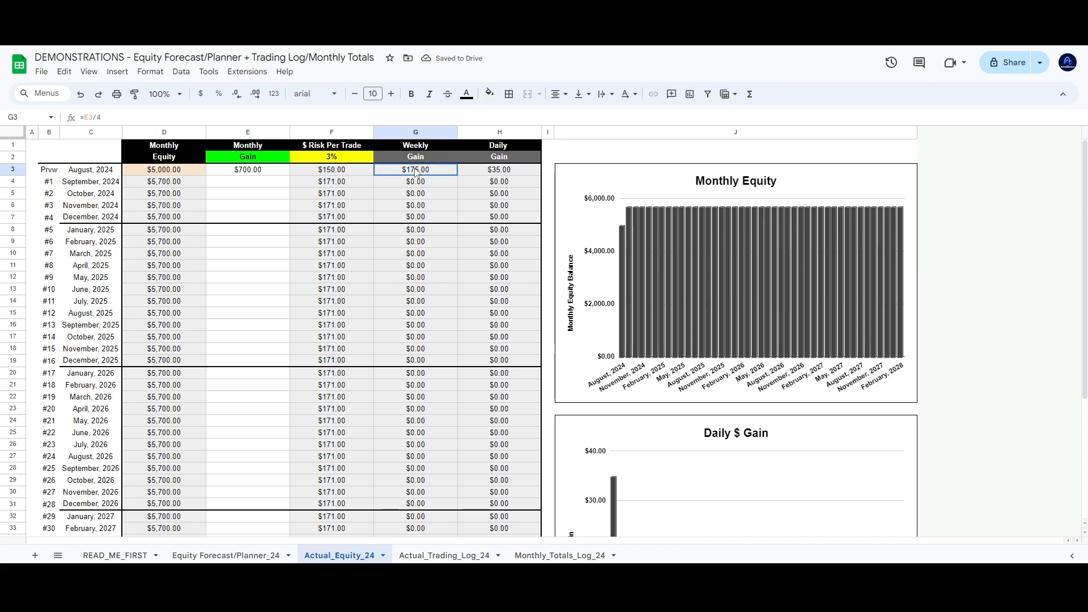
{"action": "left_click", "coordinate": [252, 176]}
{"action": "left_click", "coordinate": [405, 176]}
{"action": "left_click", "coordinate": [495, 175]}
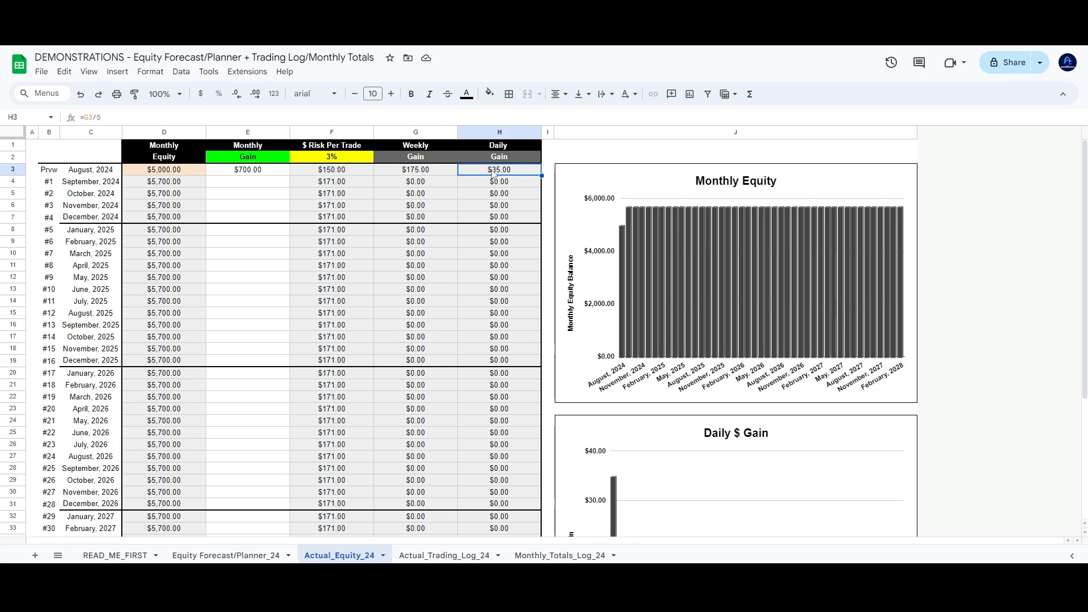
{"action": "left_click", "coordinate": [425, 173]}
Trace which cell the H3 daily gain formula references, then select the first monthly gain cells
{"action": "key", "text": "Right"}
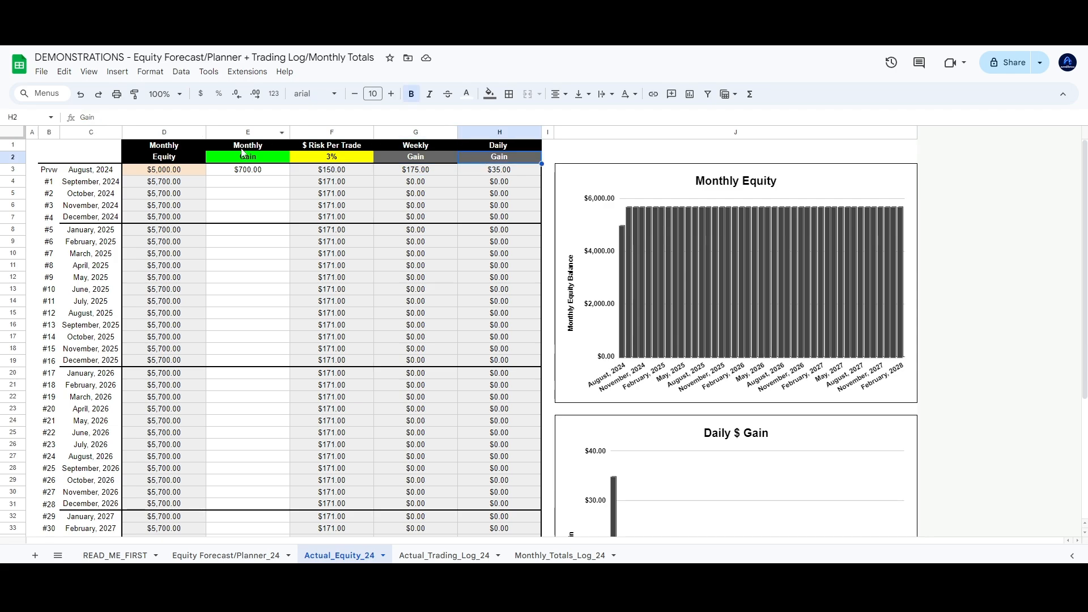
{"action": "left_click", "coordinate": [92, 115]}
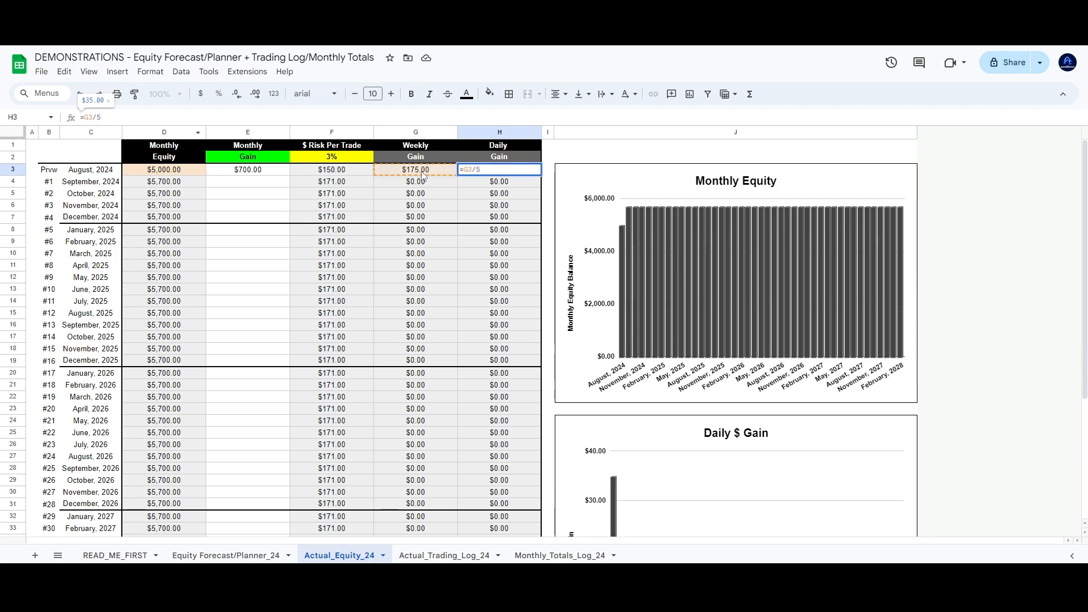
{"action": "key", "text": "Escape"}
{"action": "left_click", "coordinate": [428, 173]}
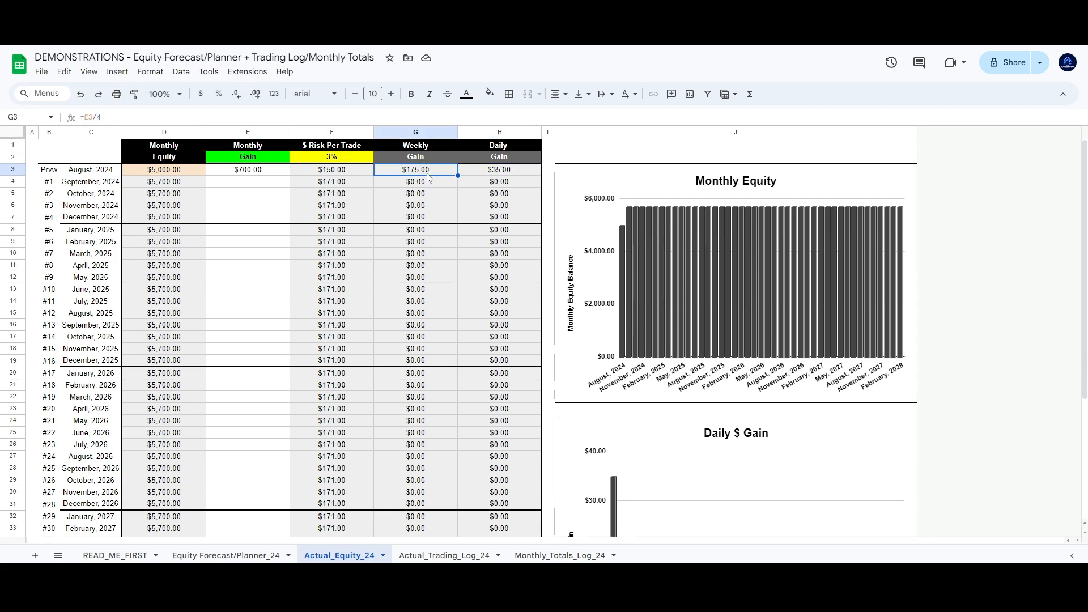
{"action": "left_click", "coordinate": [253, 183]}
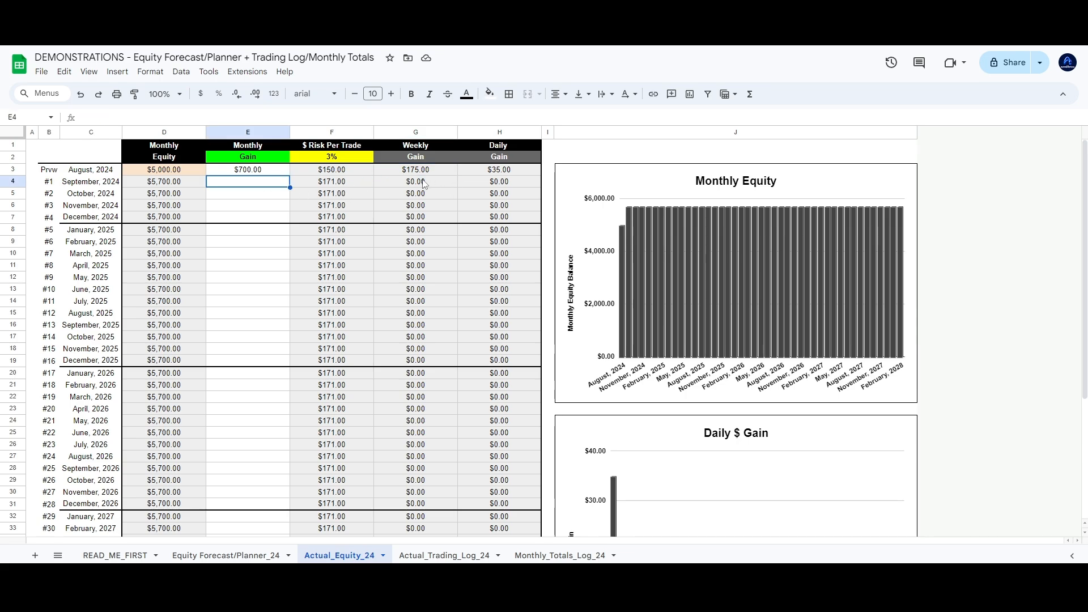
{"action": "left_click_drag", "start_coordinate": [258, 169], "coordinate": [263, 198]}
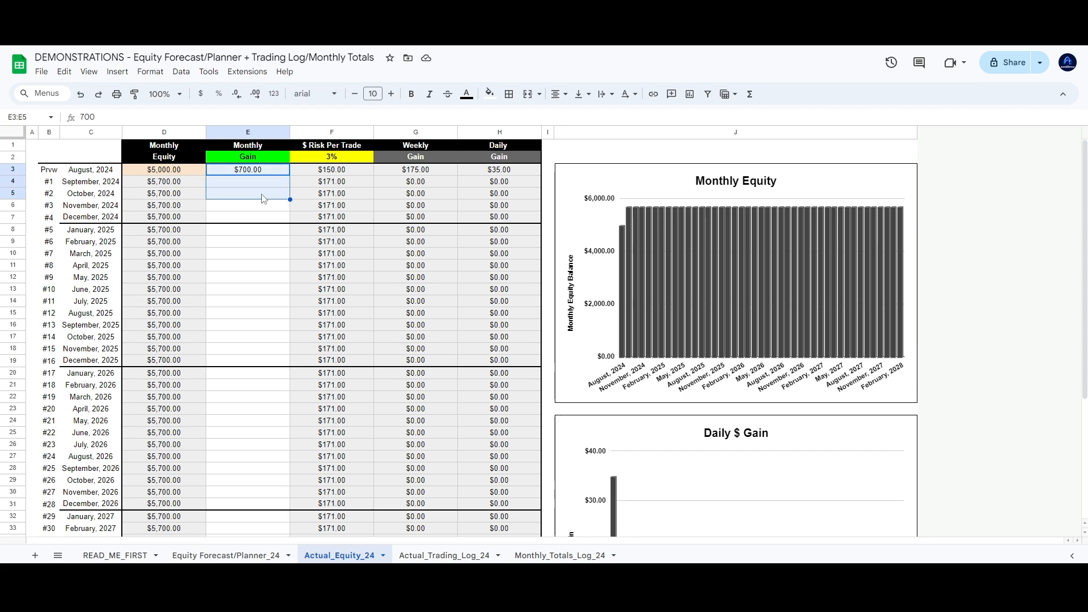
Enter monthly gains 800, 1,000, 500, -800 and 1000 for September 2024 through January 2025
{"action": "left_click", "coordinate": [256, 184]}
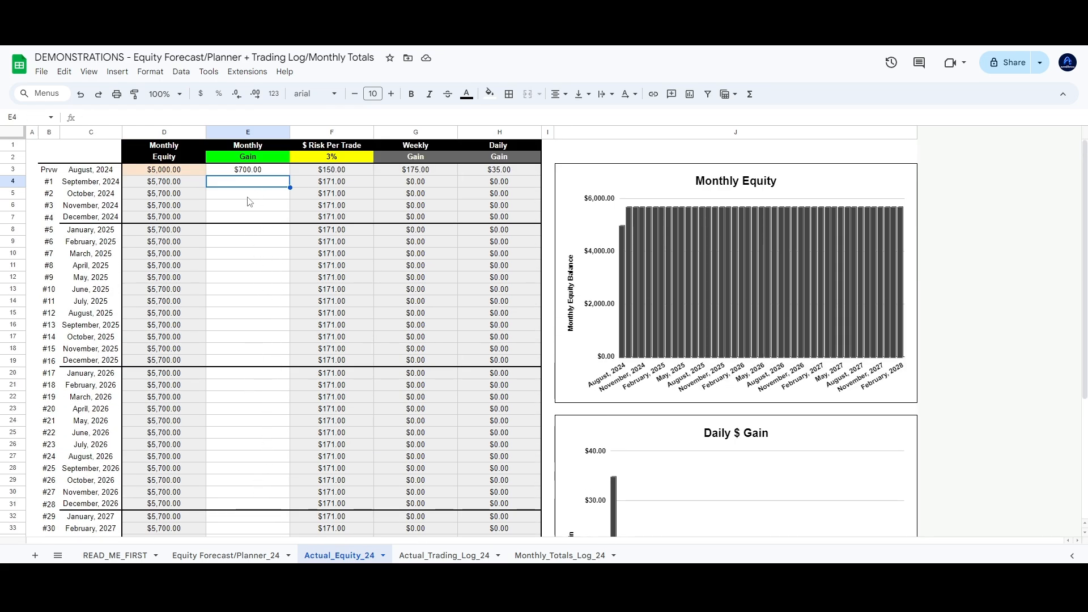
{"action": "type", "text": "800"}
{"action": "key", "text": "Return"}
{"action": "type", "text": "1"}
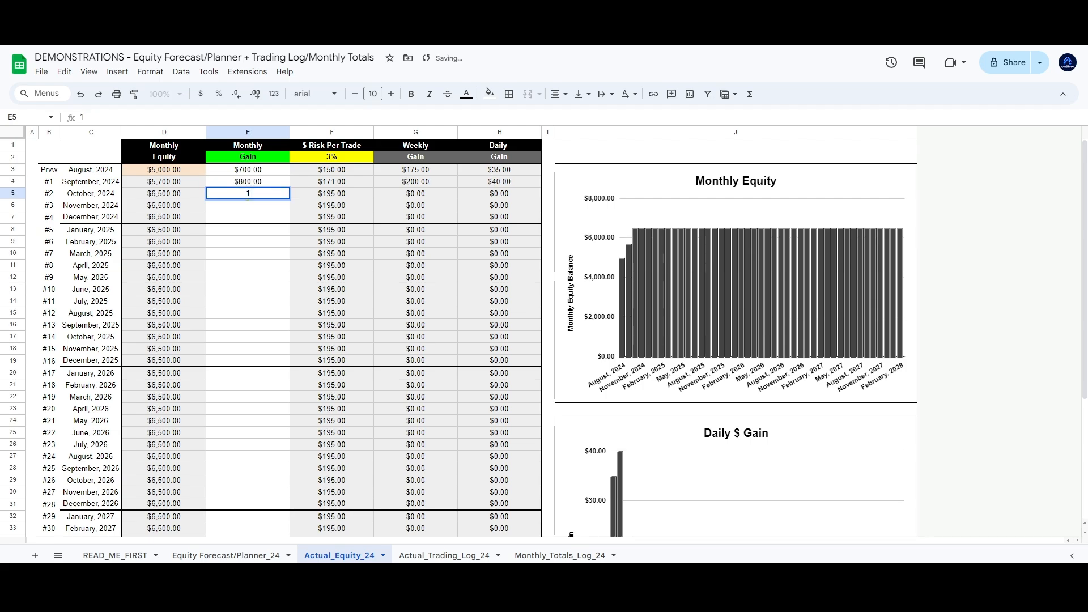
{"action": "type", "text": ",000"}
{"action": "key", "text": "Return"}
{"action": "type", "text": "500"}
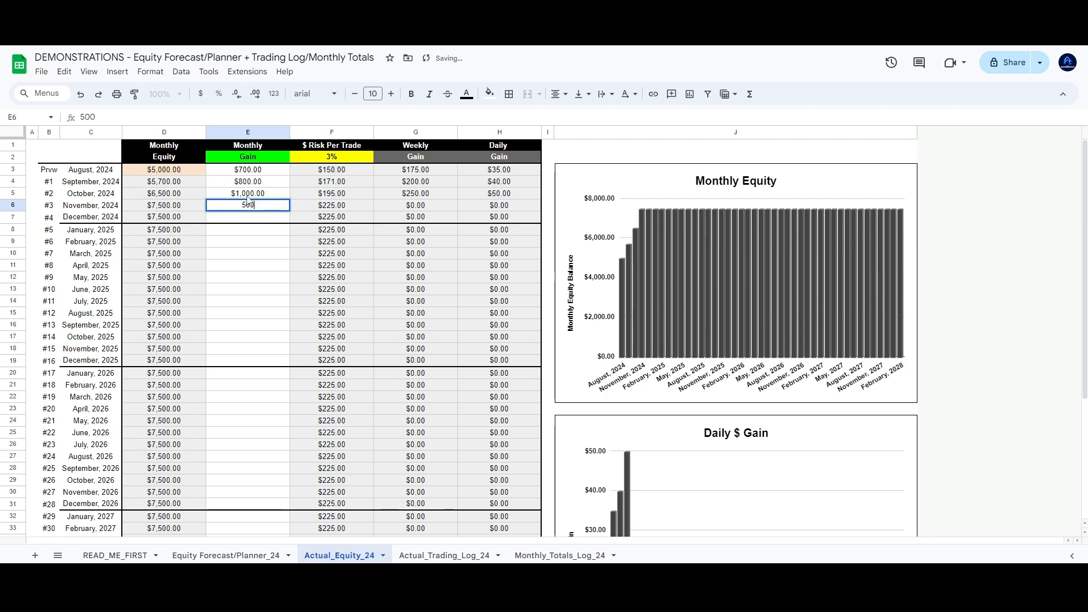
{"action": "key", "text": "Return"}
{"action": "type", "text": "-"}
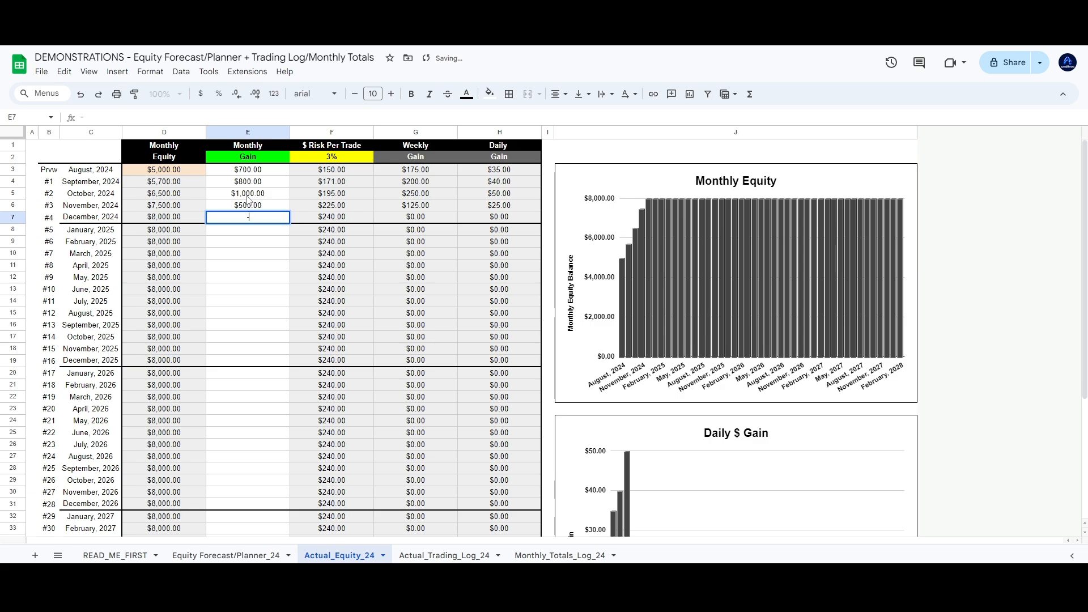
{"action": "type", "text": "$800"}
{"action": "key", "text": "Return"}
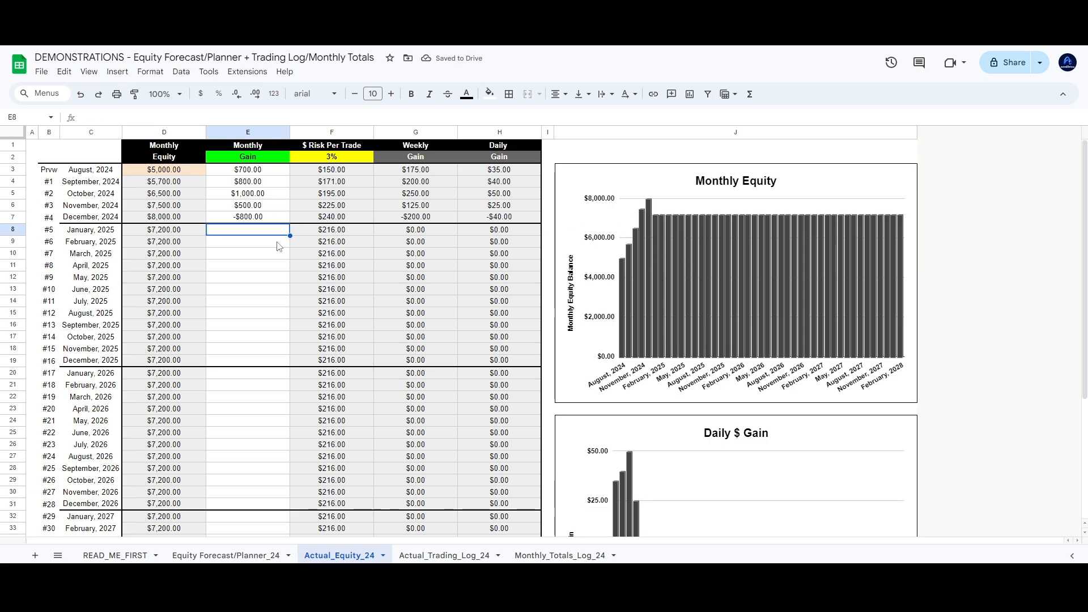
{"action": "type", "text": "1000"}
{"action": "key", "text": "Return"}
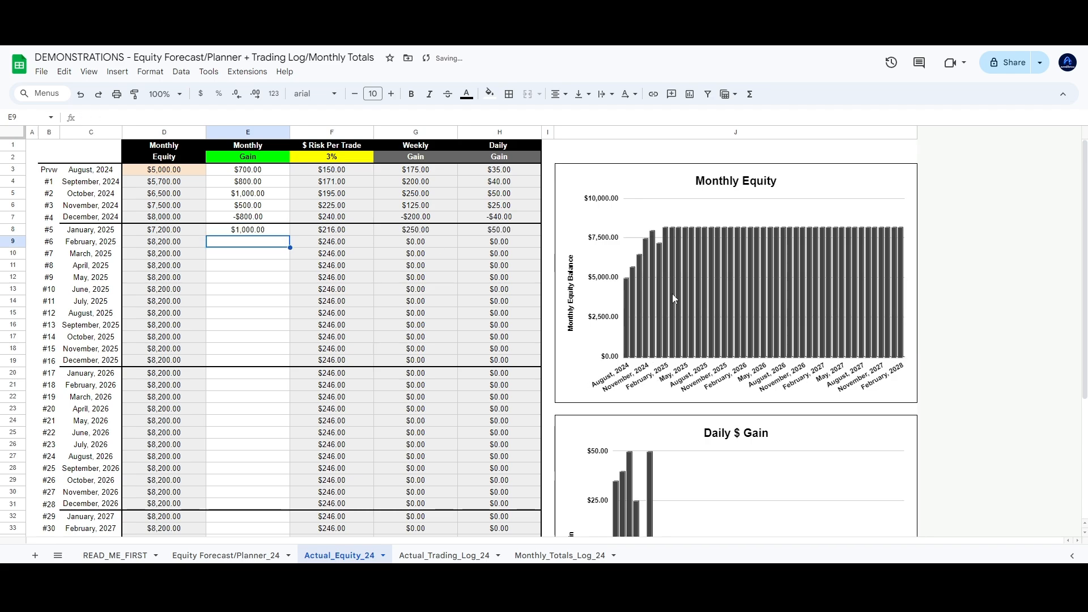
{"action": "scroll", "coordinate": [673, 298], "scroll_direction": "down", "scroll_amount": 3}
{"action": "scroll", "coordinate": [683, 354], "scroll_direction": "up", "scroll_amount": 2}
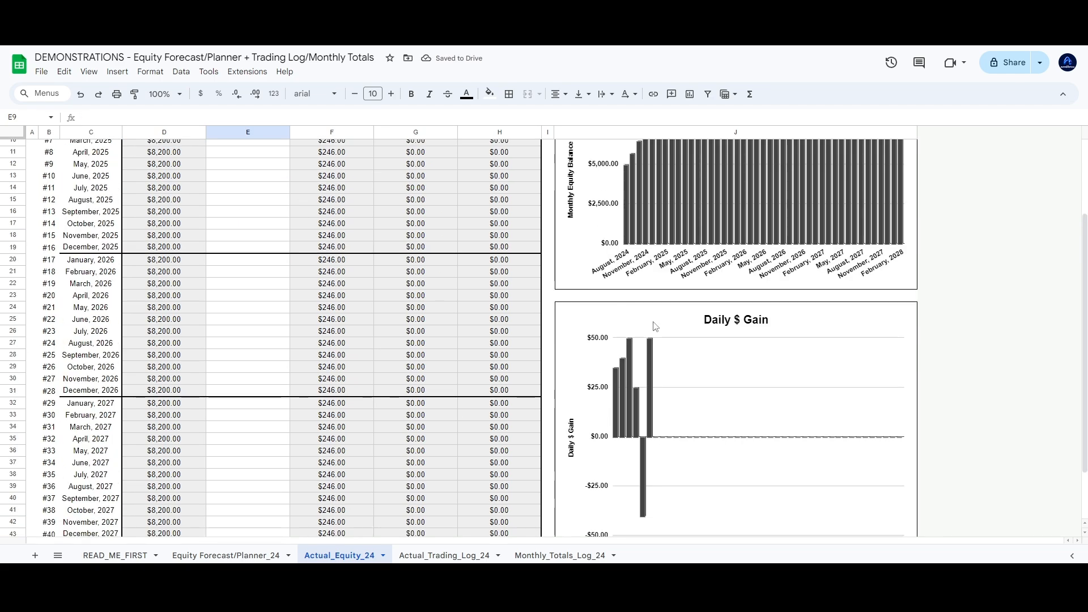
{"action": "scroll", "coordinate": [671, 404], "scroll_direction": "down", "scroll_amount": 2}
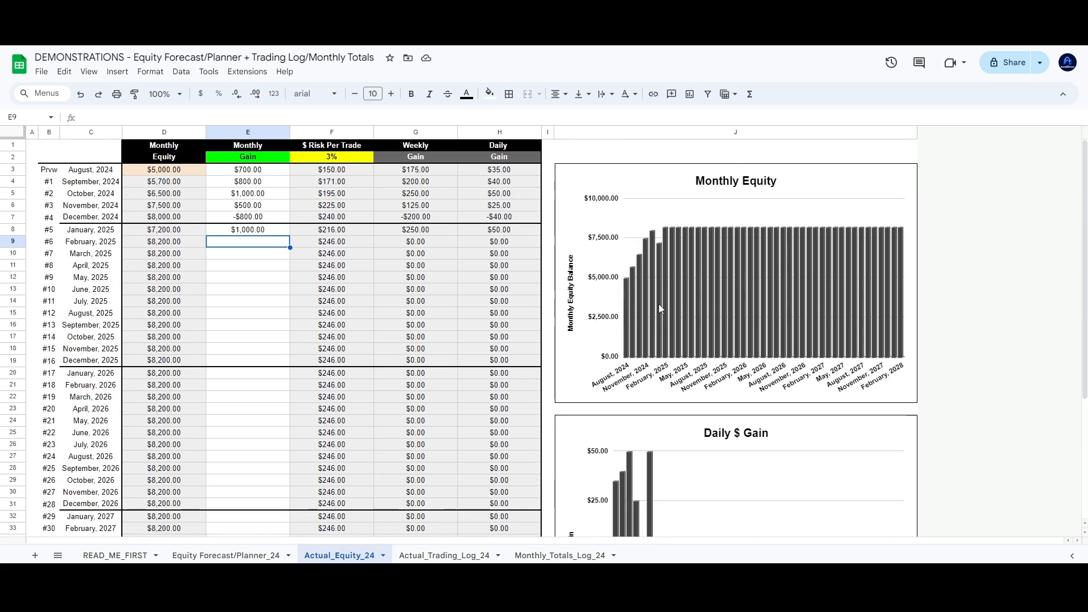
{"action": "scroll", "coordinate": [659, 304], "scroll_direction": "up", "scroll_amount": 5}
Clear the entered monthly gains in E3:E9, returning equity to a flat $5,000
{"action": "left_click_drag", "start_coordinate": [255, 170], "coordinate": [259, 245]}
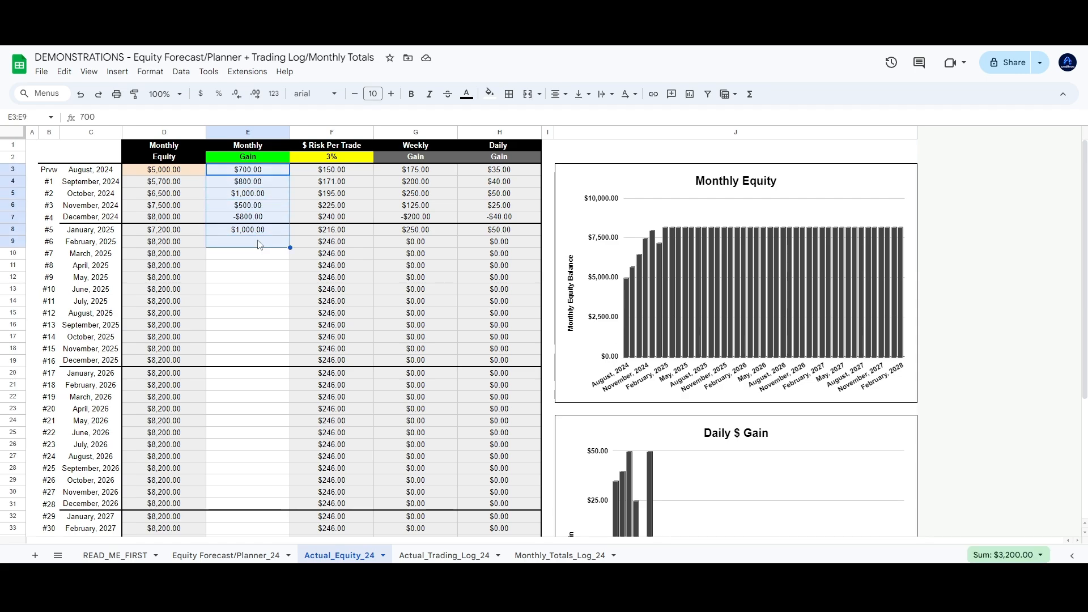
{"action": "key", "text": "Delete"}
{"action": "left_click", "coordinate": [42, 145]}
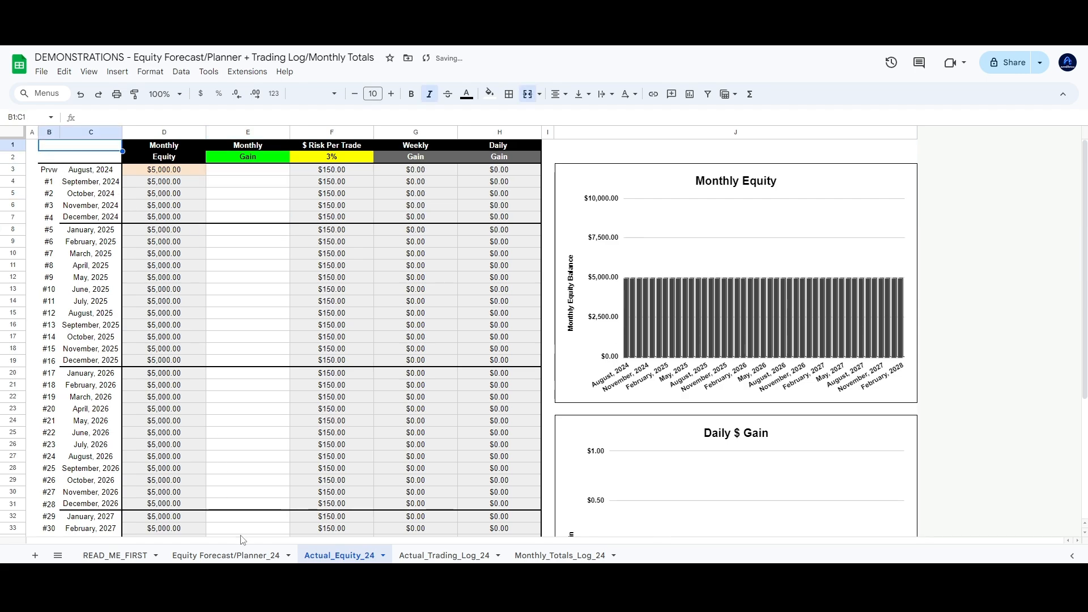
{"action": "left_click", "coordinate": [243, 555]}
Review April 2025 equity, risk per trade and the H11 daily gain formula, then show Equity Forecast/Planner_24
{"action": "left_click", "coordinate": [340, 556]}
{"action": "scroll", "coordinate": [272, 286], "scroll_direction": "down", "scroll_amount": 3}
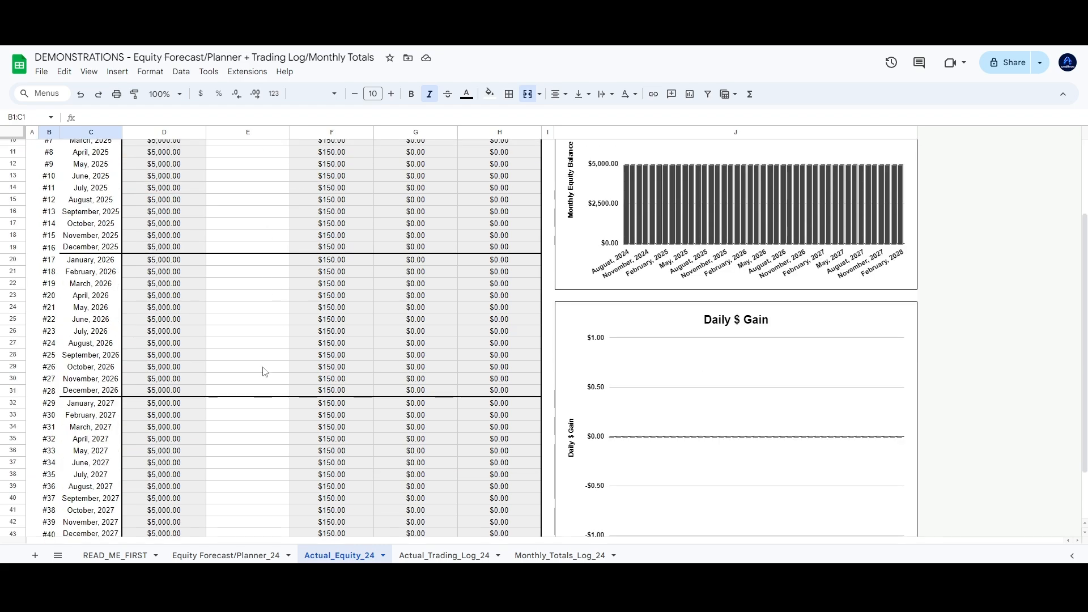
{"action": "scroll", "coordinate": [263, 372], "scroll_direction": "up", "scroll_amount": 3}
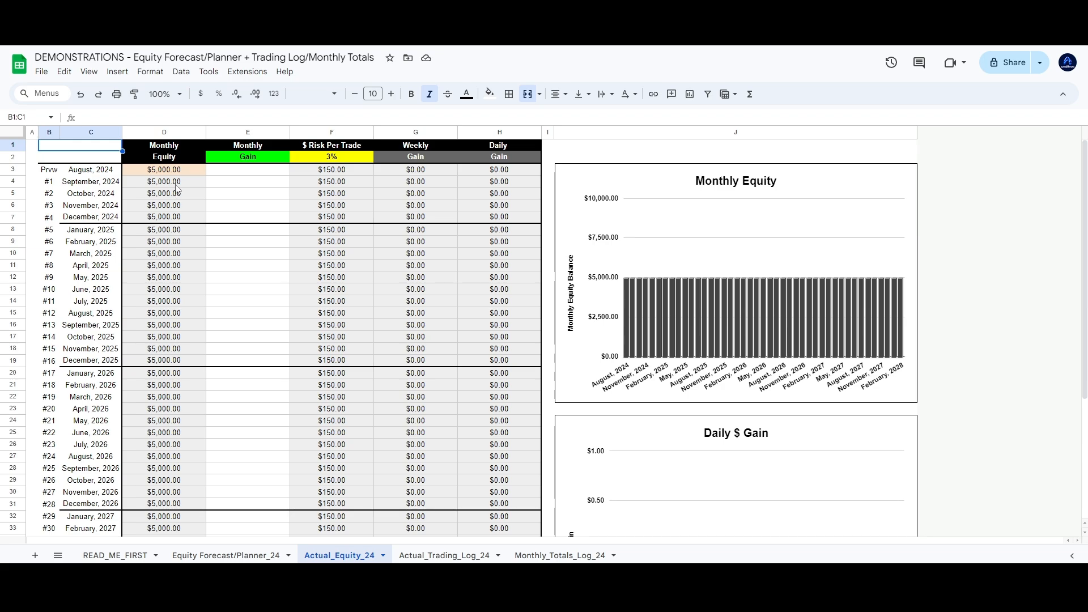
{"action": "left_click", "coordinate": [188, 262]}
{"action": "left_click", "coordinate": [363, 267]}
{"action": "left_click", "coordinate": [486, 267]}
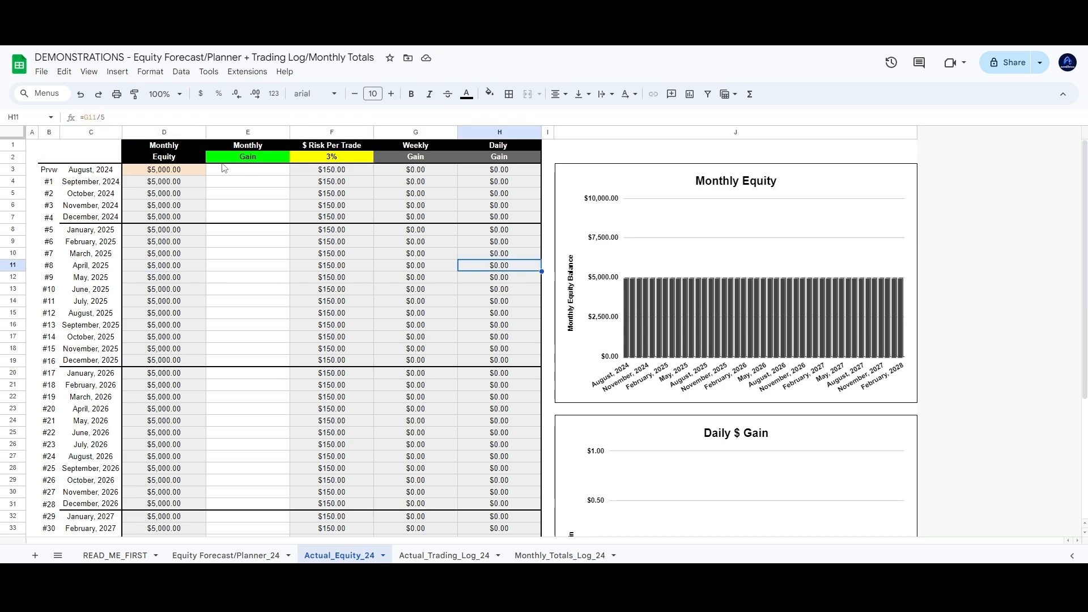
{"action": "left_click", "coordinate": [227, 560]}
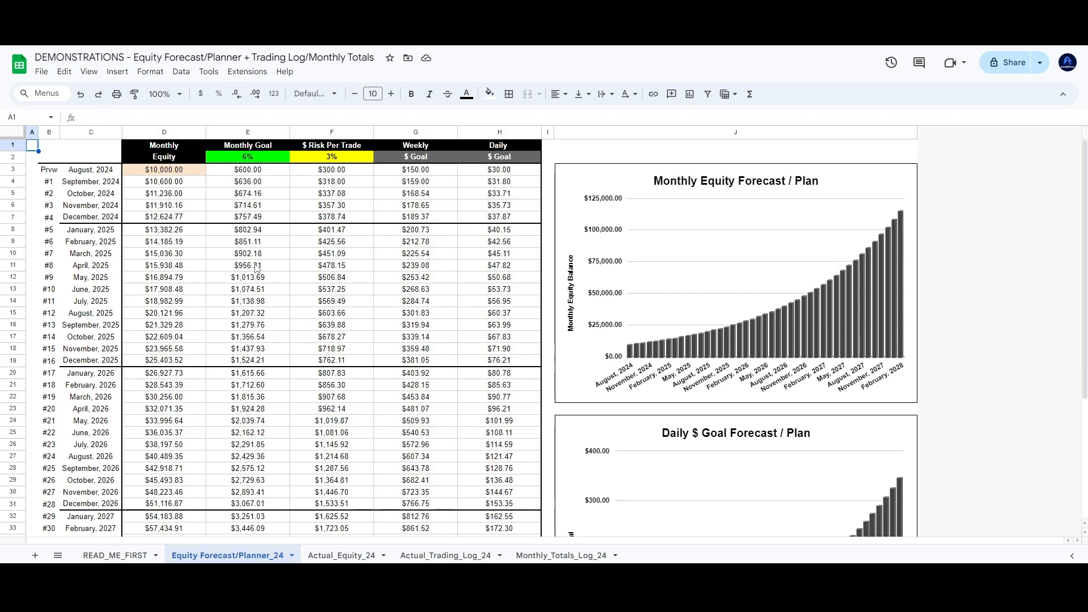
Glance at the 10000 forecast figures and the Actual_Equity_24 gain cells, then open Actual_Trading_Log_24
{"action": "left_click_drag", "start_coordinate": [192, 221], "coordinate": [334, 306]}
{"action": "left_click", "coordinate": [166, 171]}
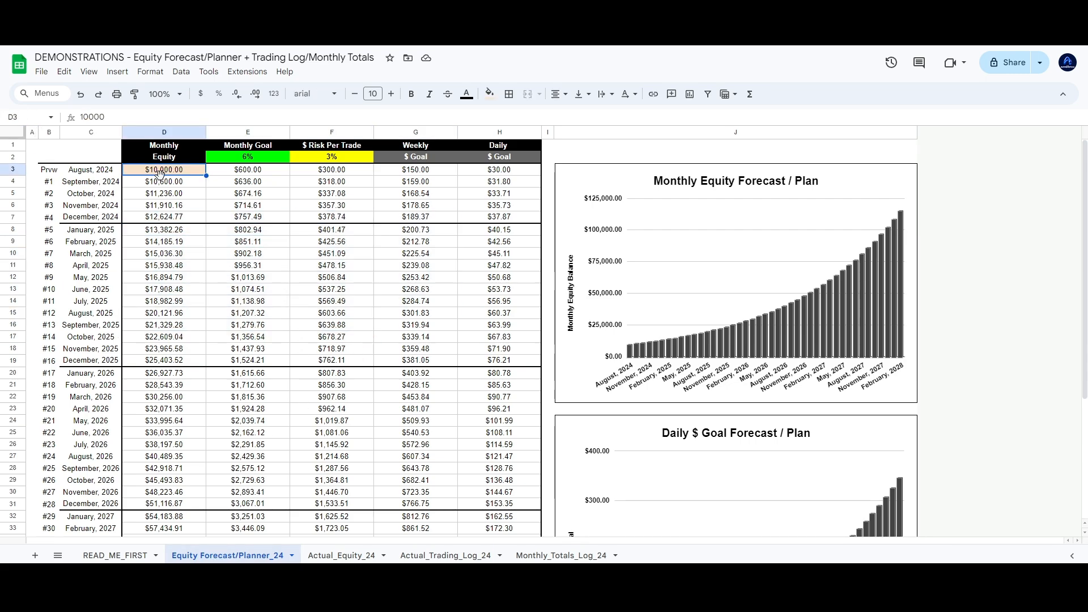
{"action": "left_click", "coordinate": [342, 555]}
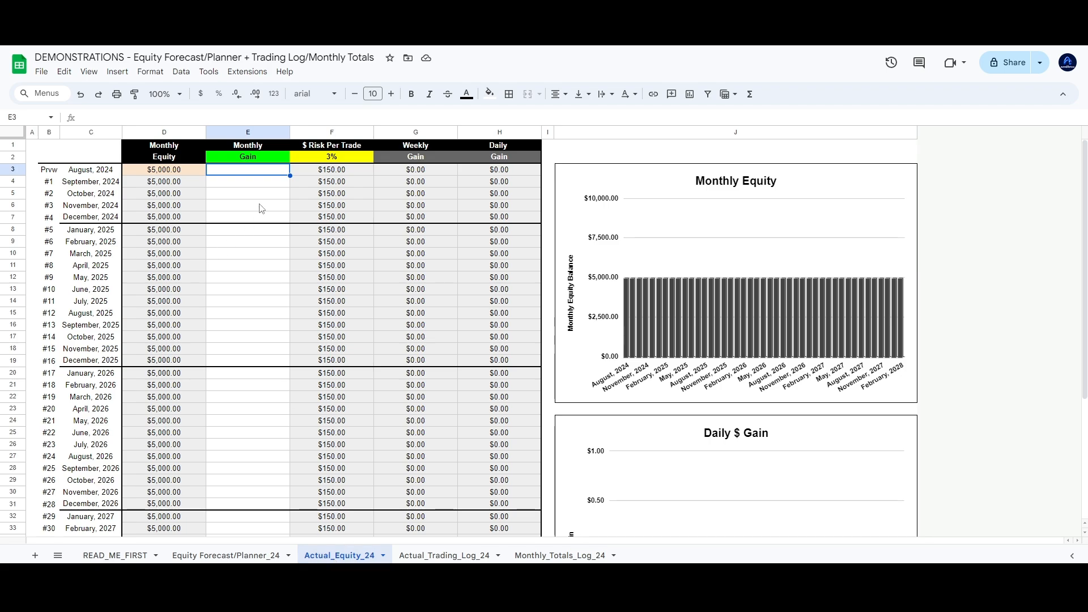
{"action": "scroll", "coordinate": [309, 474], "scroll_direction": "down", "scroll_amount": 3}
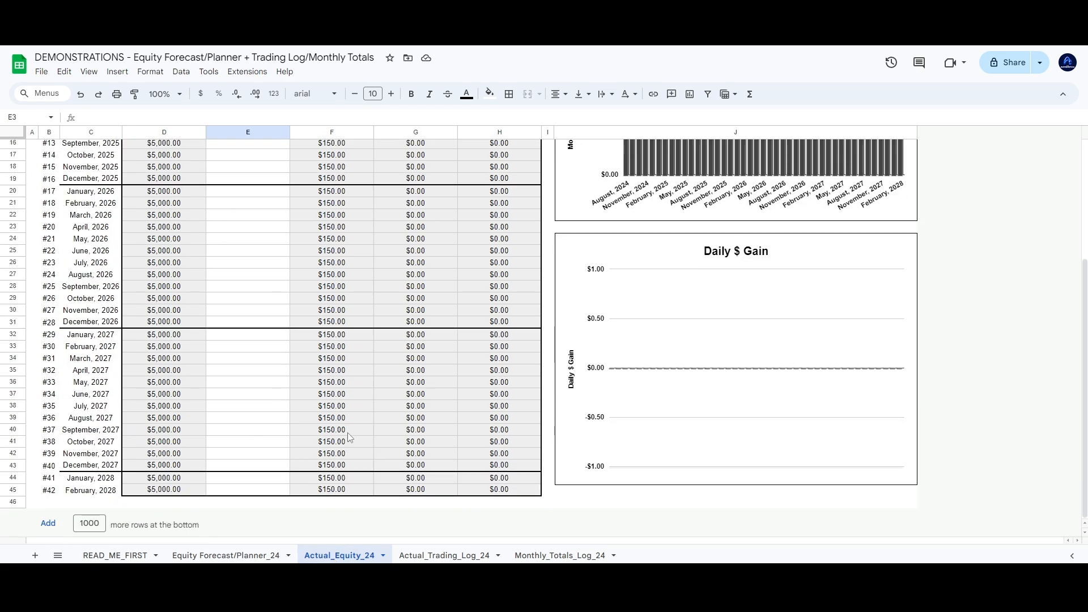
{"action": "scroll", "coordinate": [349, 437], "scroll_direction": "up", "scroll_amount": 3}
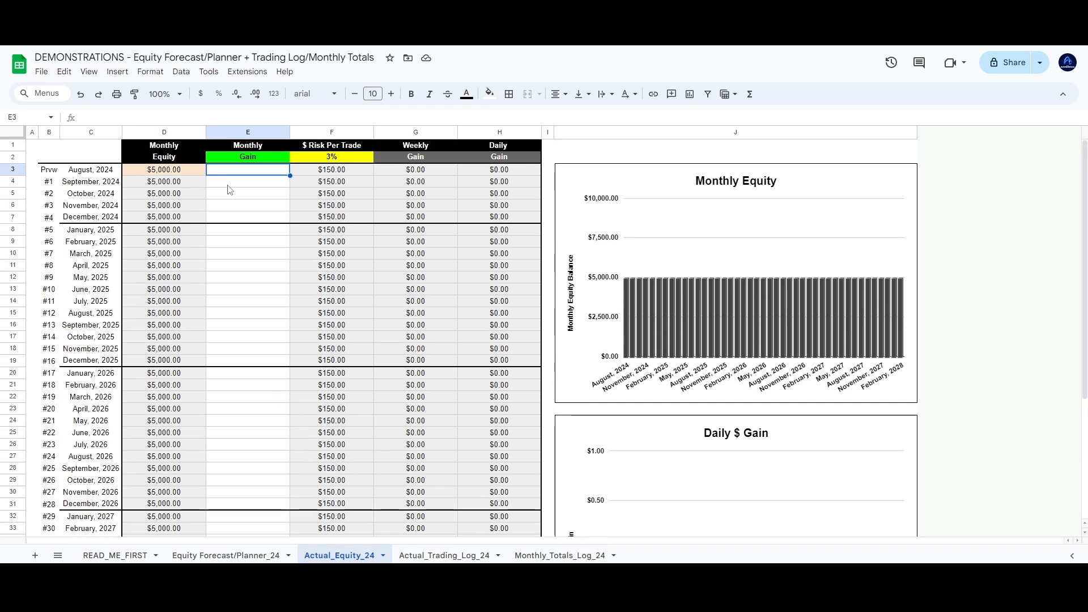
{"action": "left_click", "coordinate": [250, 195]}
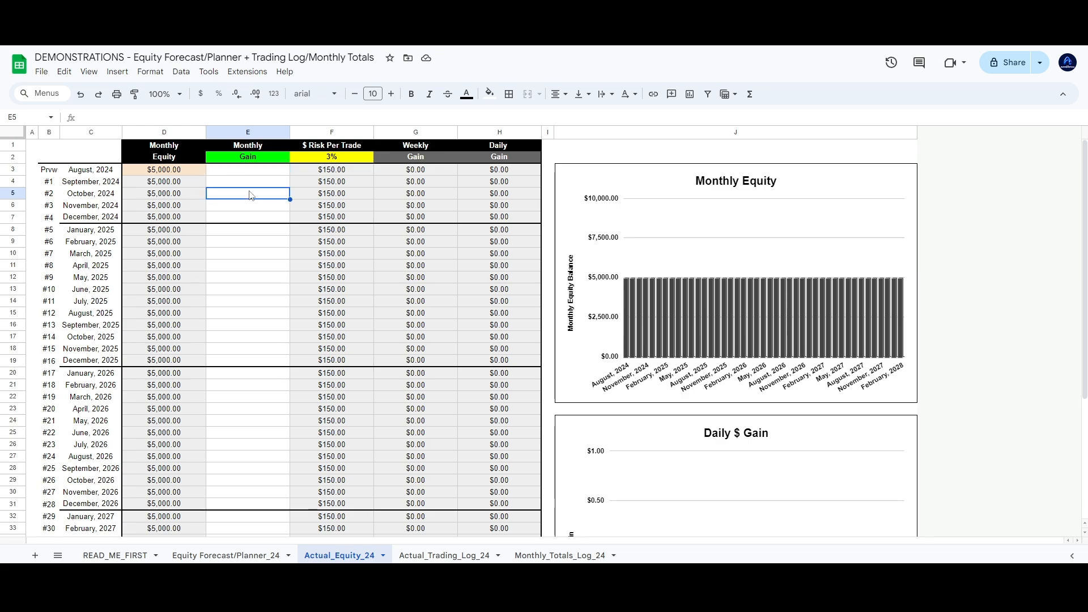
{"action": "left_click", "coordinate": [253, 172]}
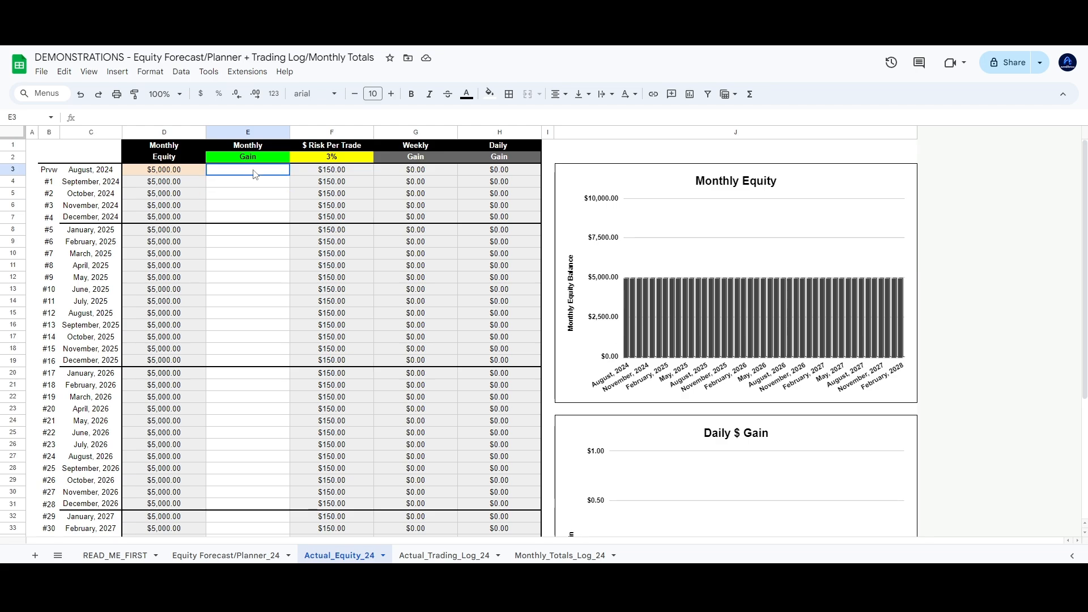
{"action": "left_click", "coordinate": [34, 146]}
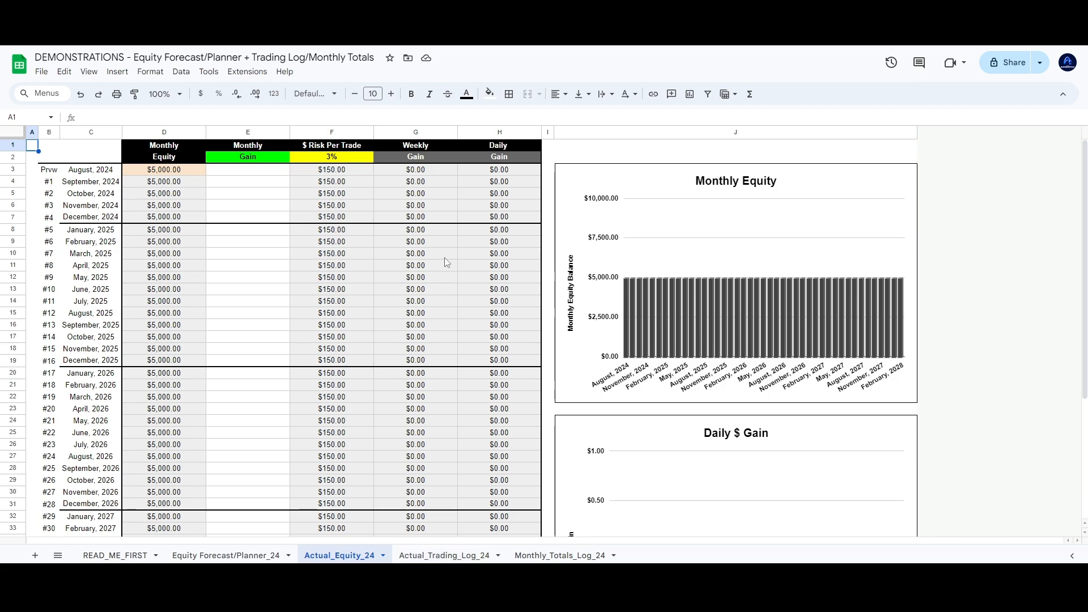
{"action": "left_click", "coordinate": [444, 556]}
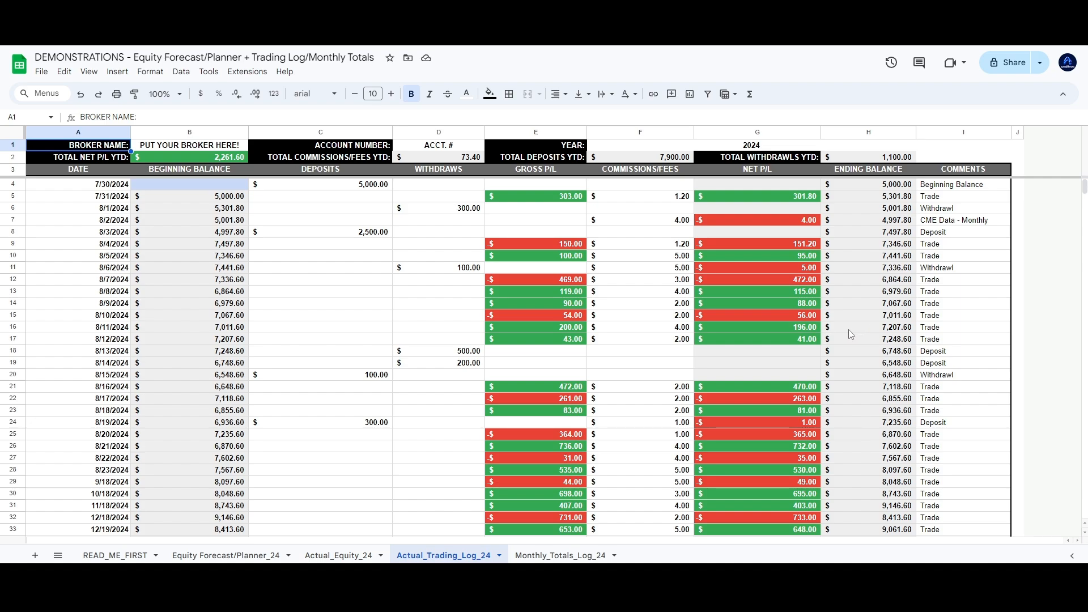
Enter TD Ameritrade as the broker in B1 and the account number in D1
{"action": "left_click", "coordinate": [183, 149]}
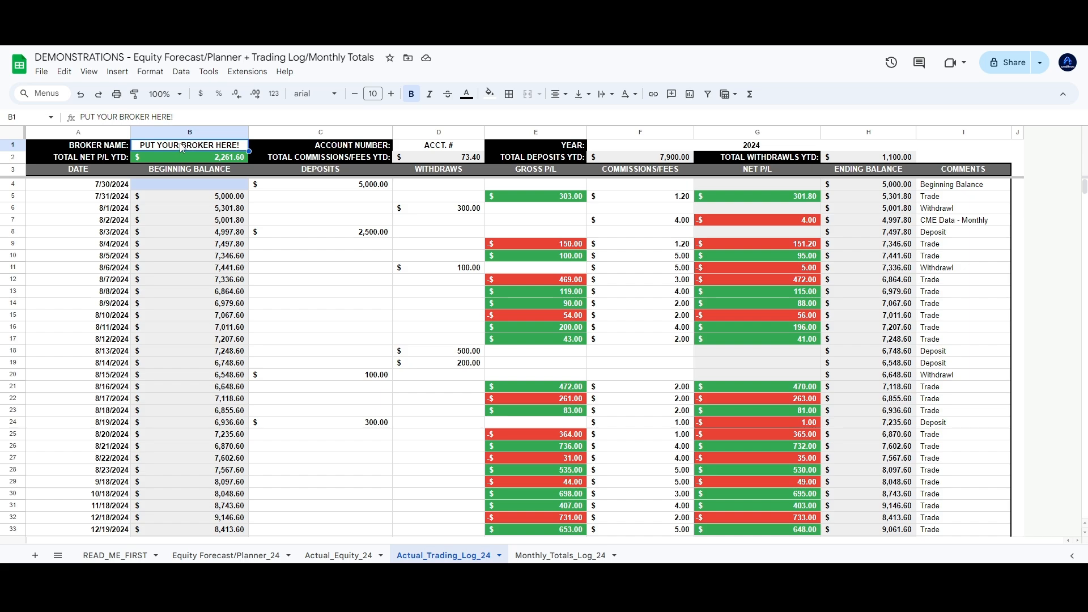
{"action": "type", "text": "T"}
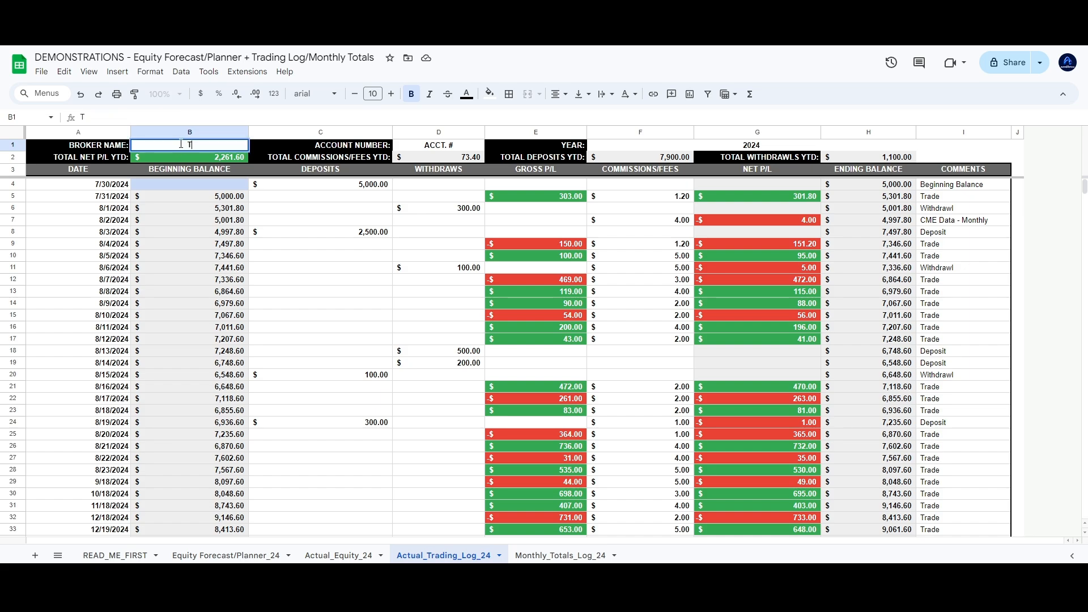
{"action": "type", "text": "D Ameritrade"}
{"action": "key", "text": "Return"}
{"action": "left_click", "coordinate": [448, 236]}
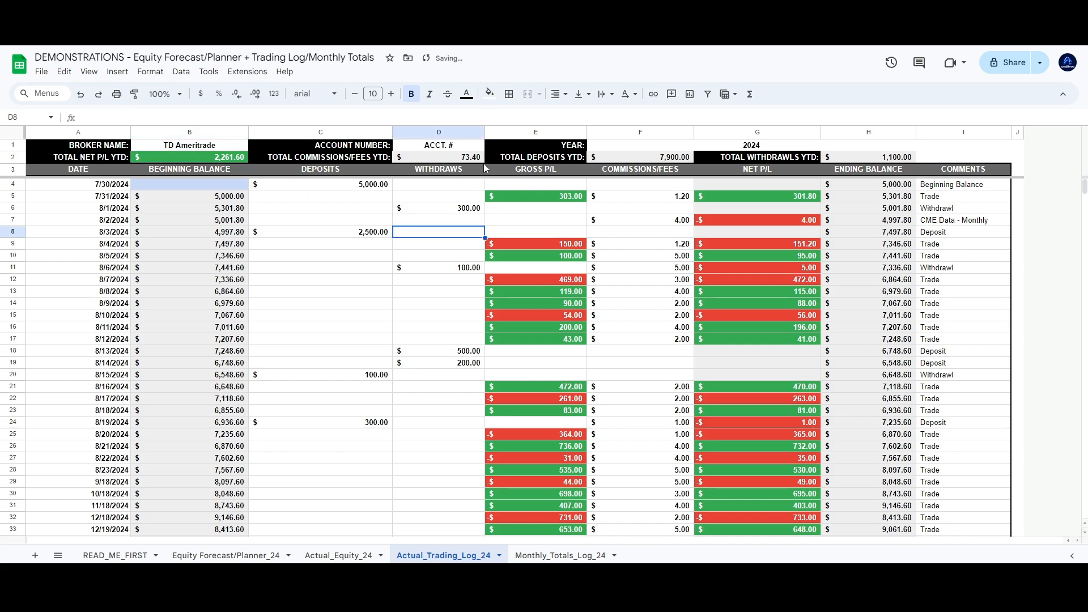
{"action": "left_click", "coordinate": [461, 148]}
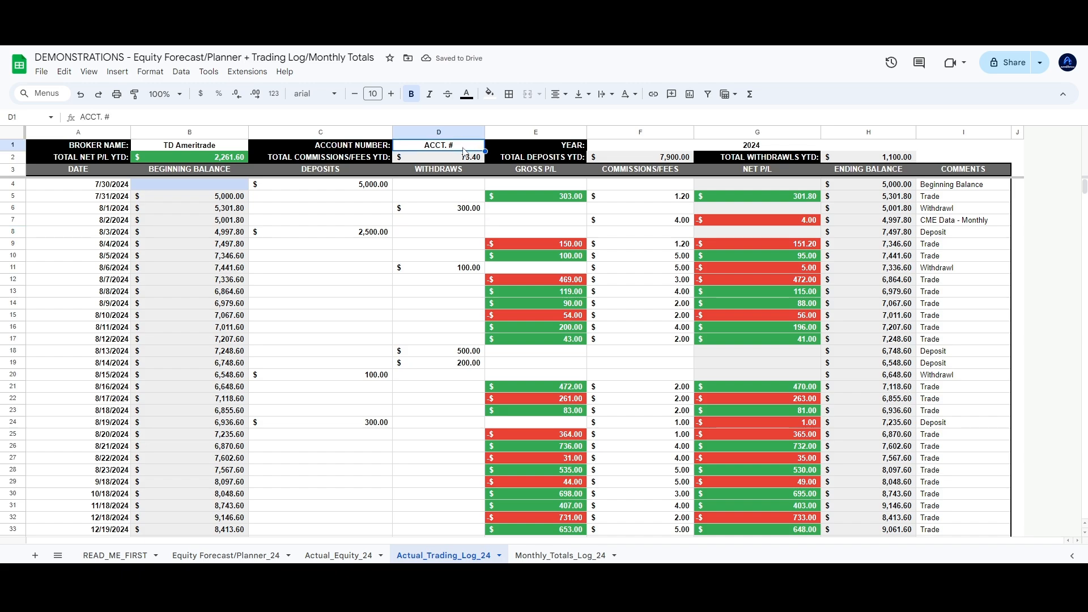
{"action": "type", "text": "1234"}
{"action": "key", "text": "Return"}
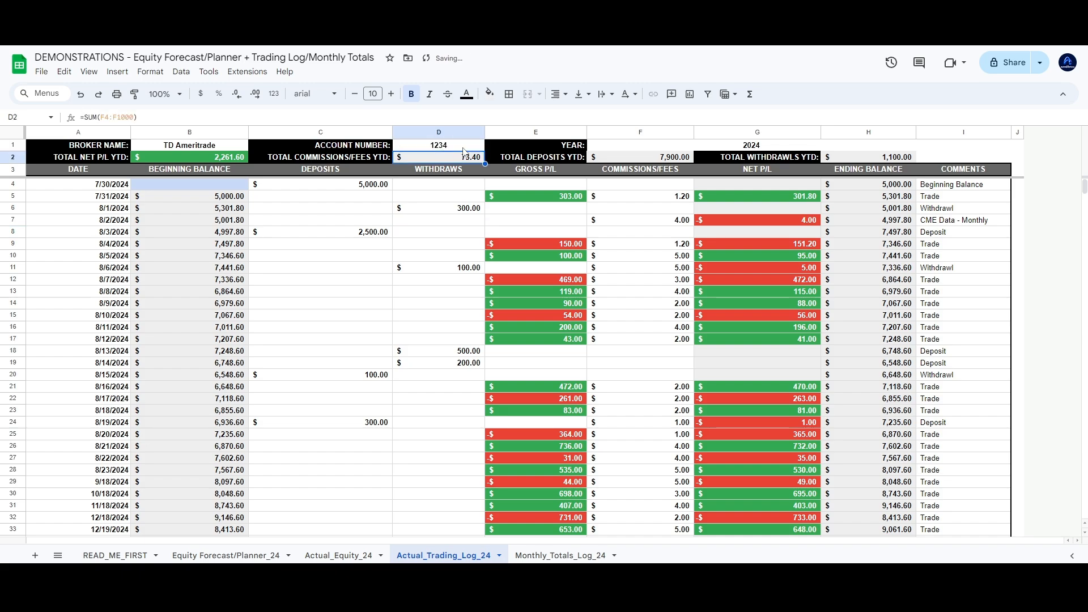
{"action": "left_click", "coordinate": [620, 144]}
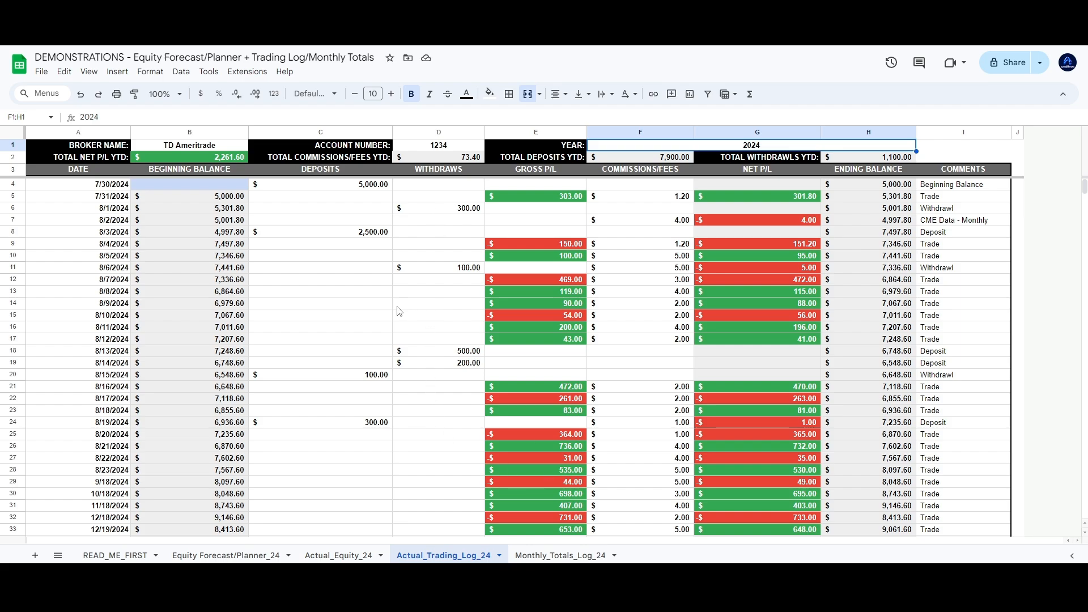
{"action": "left_click_drag", "start_coordinate": [109, 191], "coordinate": [107, 435]}
{"action": "left_click", "coordinate": [343, 364]}
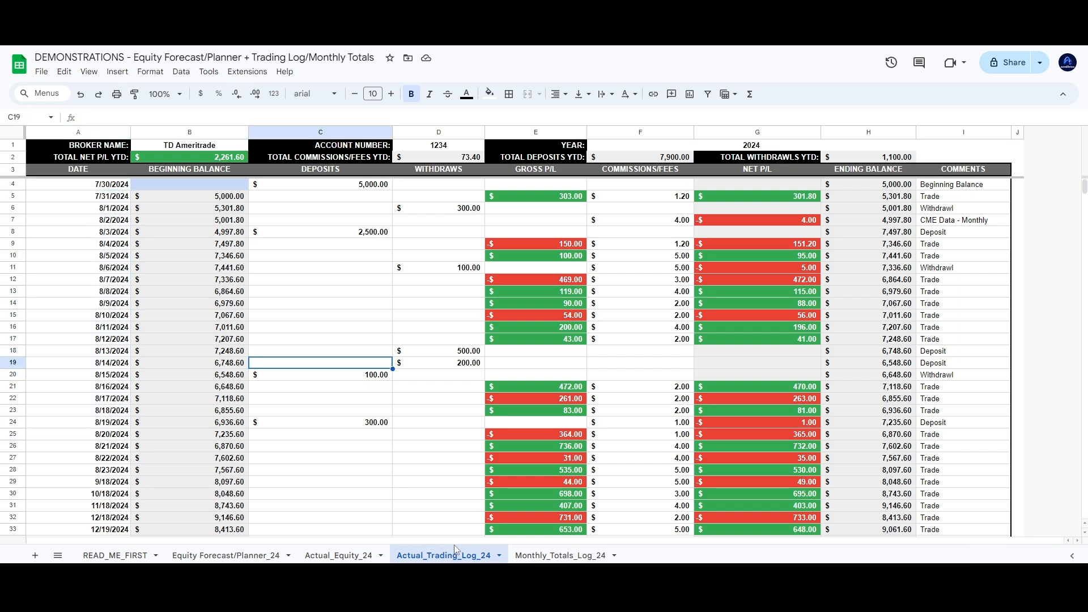
{"action": "left_click", "coordinate": [389, 316]}
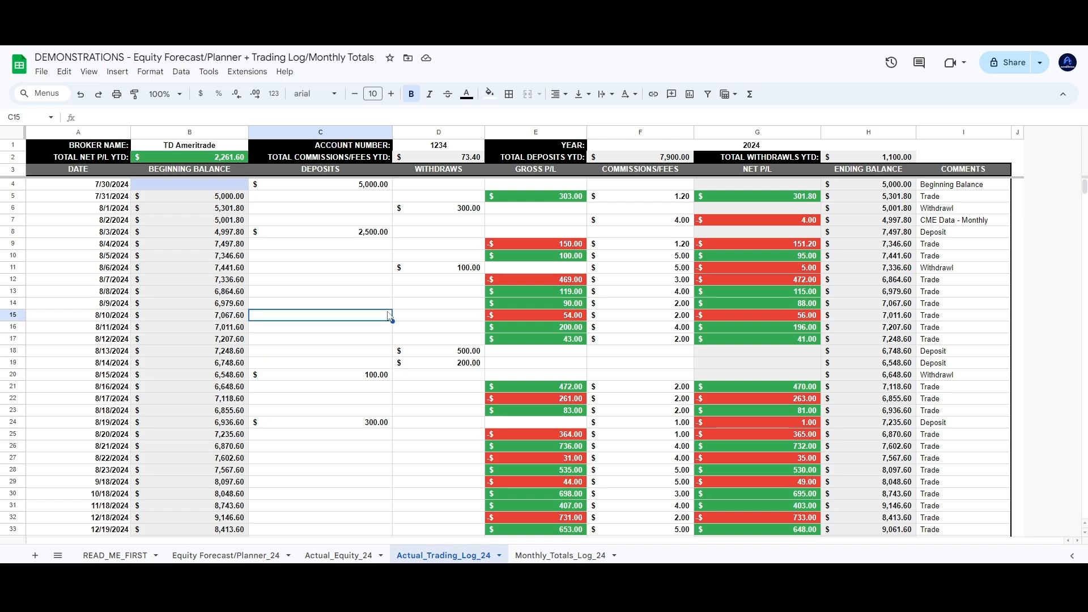
{"action": "left_click", "coordinate": [385, 257]}
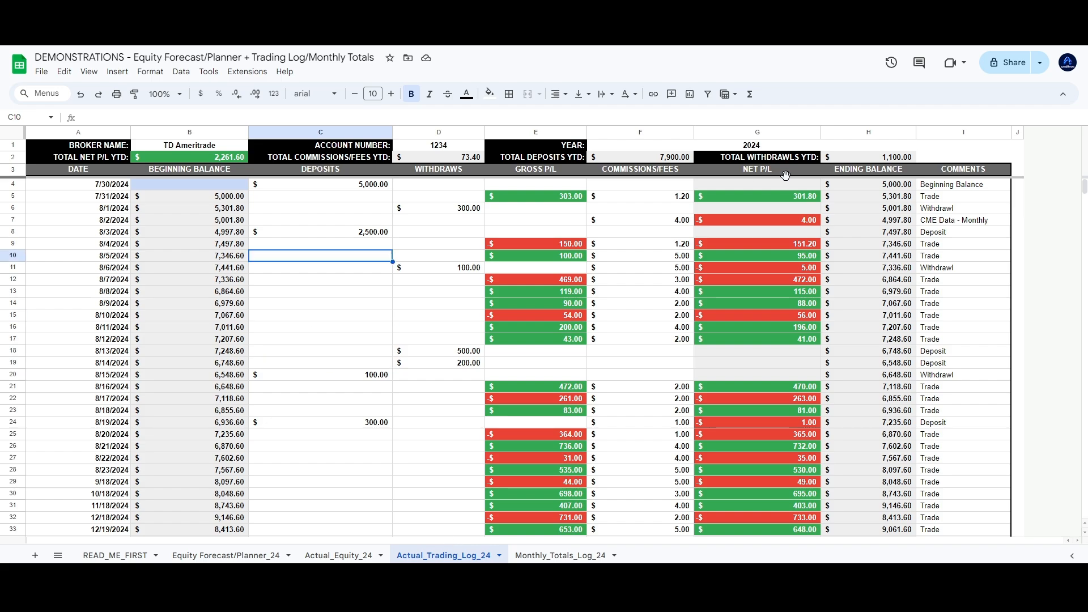
{"action": "left_click", "coordinate": [101, 160]}
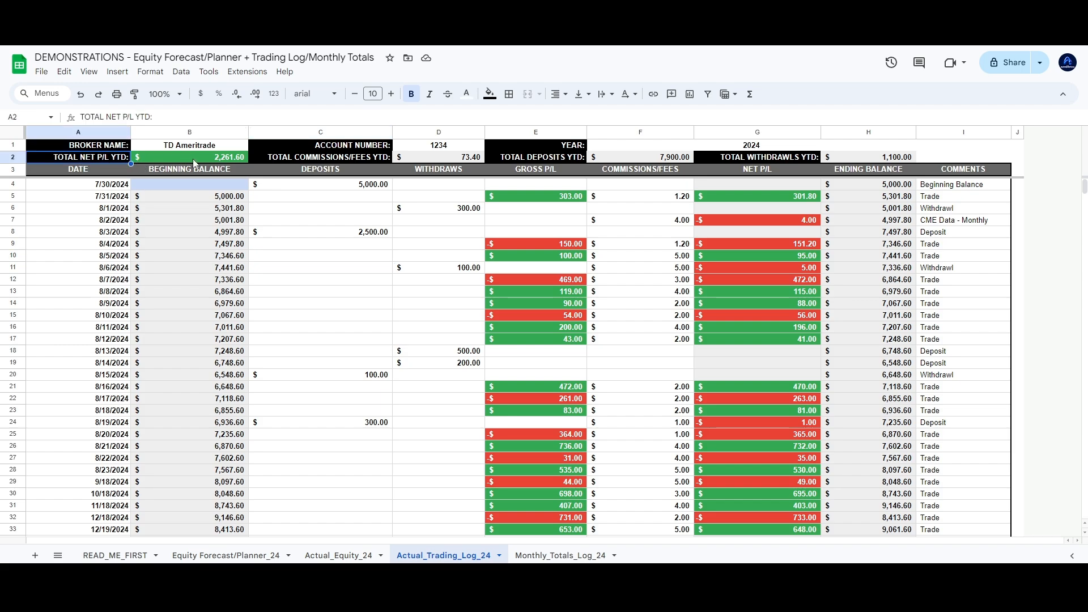
{"action": "left_click", "coordinate": [192, 159]}
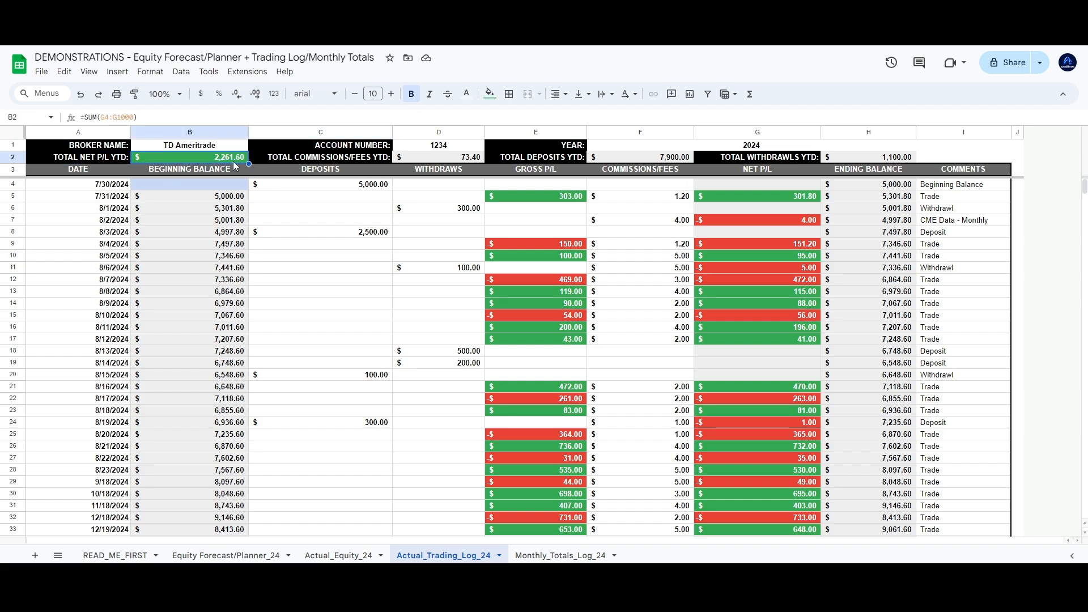
{"action": "left_click", "coordinate": [469, 160]}
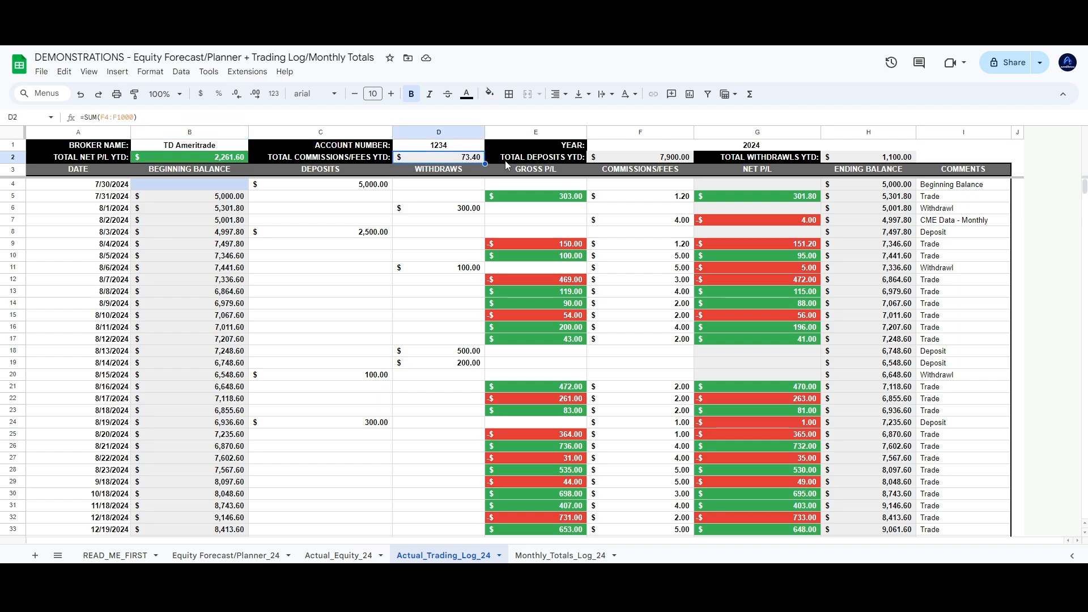
{"action": "left_click", "coordinate": [689, 160]}
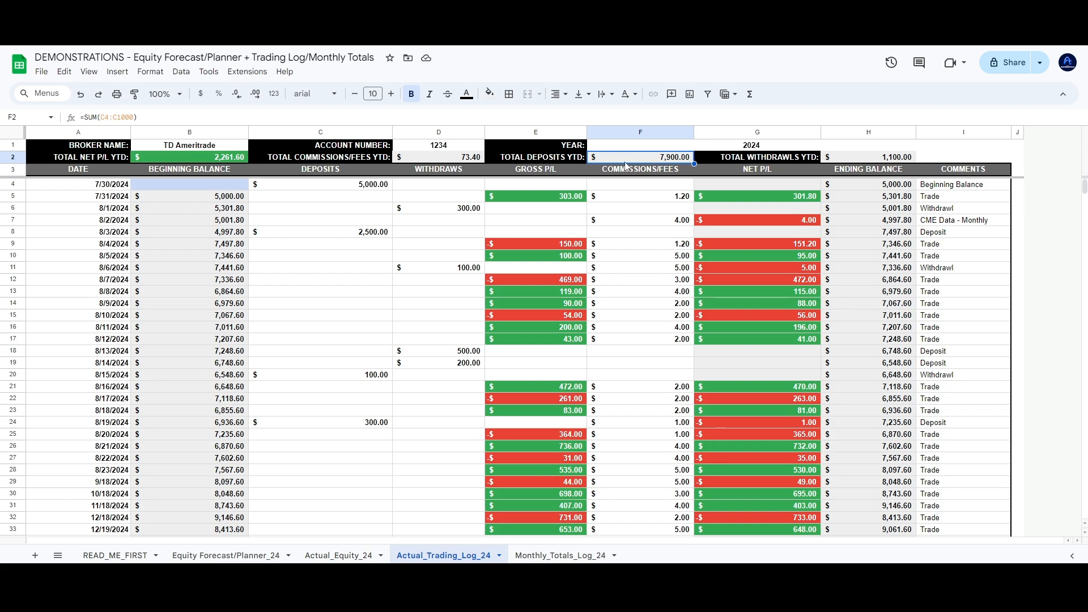
{"action": "left_click", "coordinate": [800, 158]}
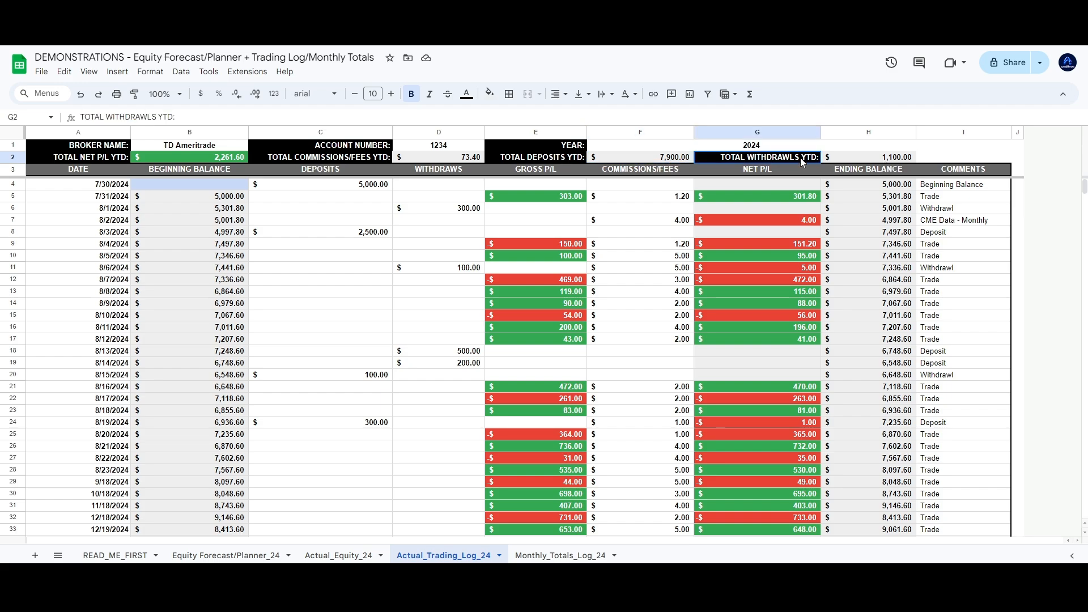
{"action": "left_click", "coordinate": [866, 160]}
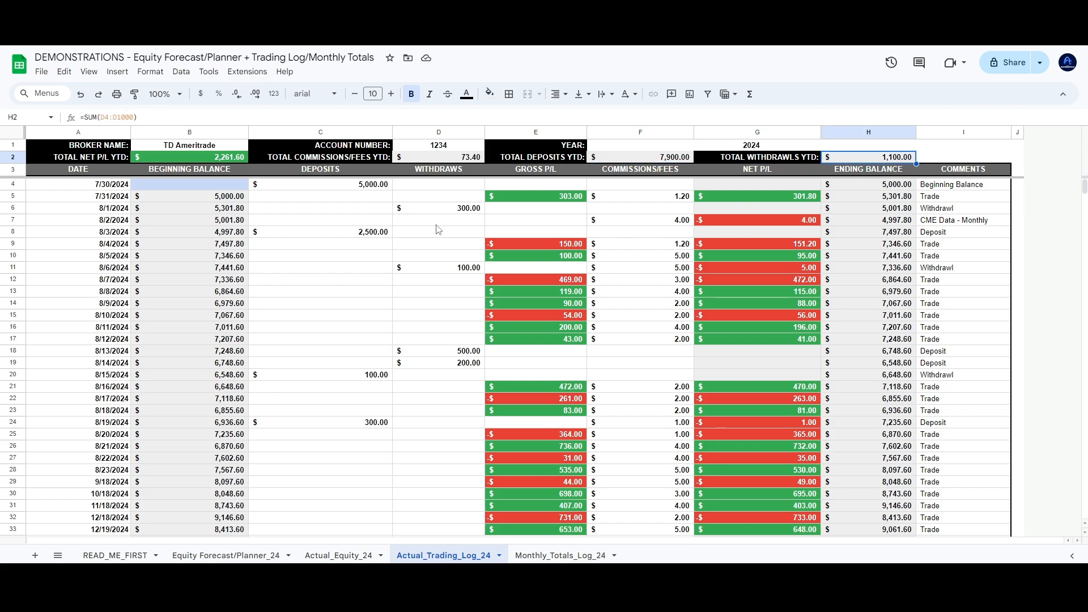
{"action": "left_click", "coordinate": [437, 222]}
{"action": "left_click", "coordinate": [363, 214]}
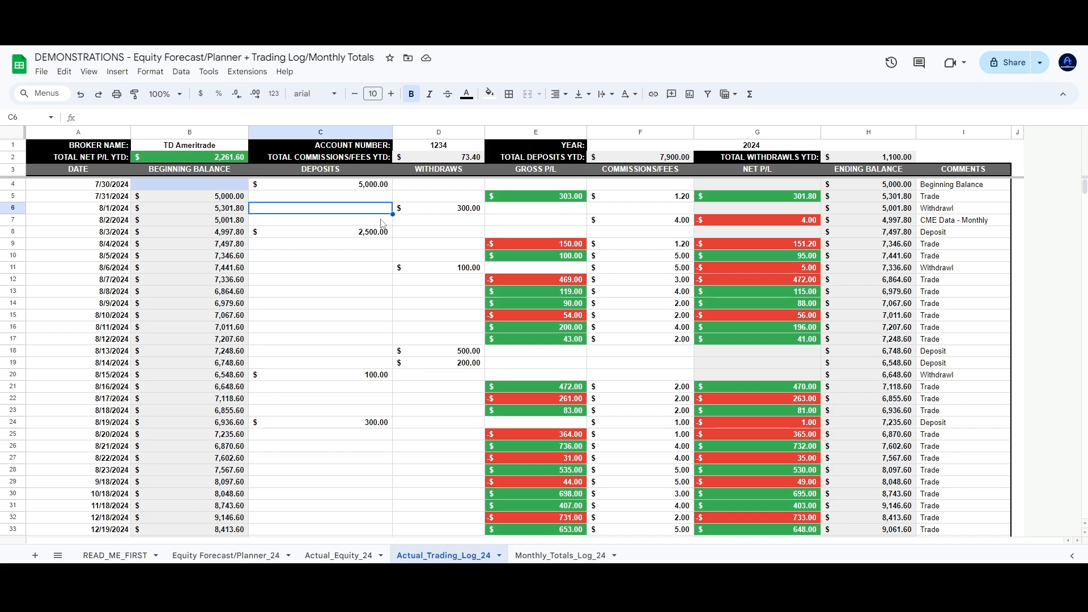
{"action": "scroll", "coordinate": [318, 281], "scroll_direction": "down", "scroll_amount": 3}
{"action": "scroll", "coordinate": [340, 289], "scroll_direction": "up", "scroll_amount": 3}
{"action": "scroll", "coordinate": [450, 414], "scroll_direction": "down", "scroll_amount": 3}
{"action": "scroll", "coordinate": [370, 359], "scroll_direction": "up", "scroll_amount": 3}
{"action": "left_click", "coordinate": [313, 197]}
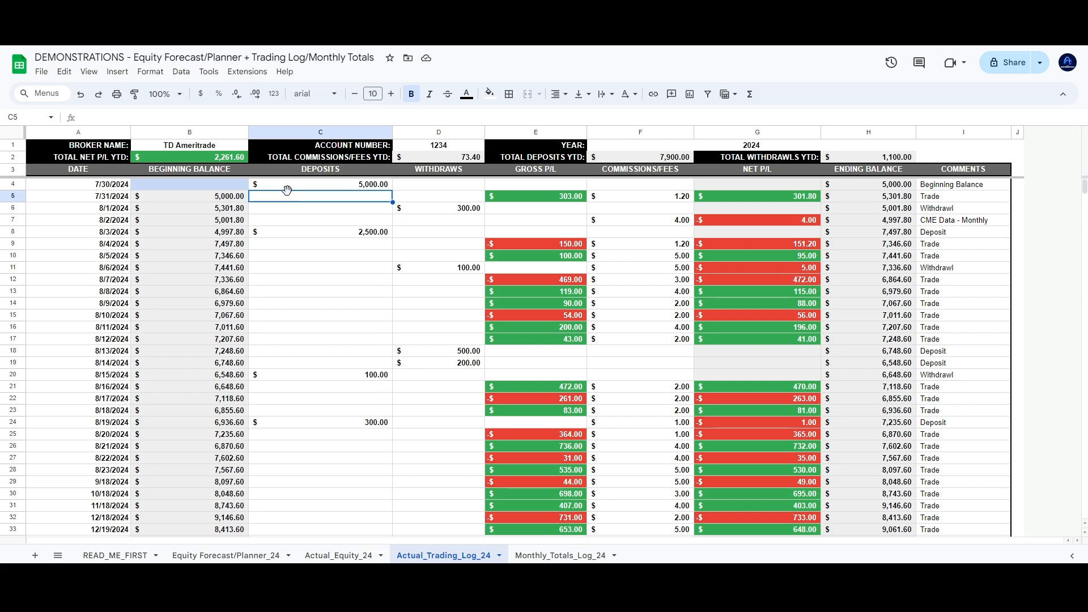
{"action": "left_click", "coordinate": [295, 186]}
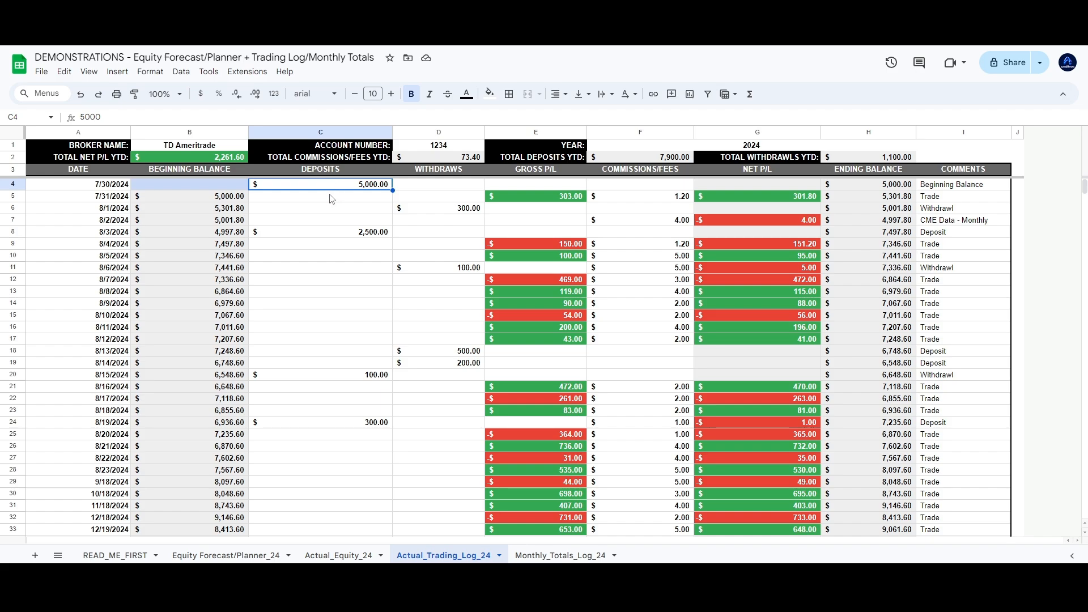
{"action": "key", "text": "Delete"}
{"action": "key", "text": "Left"}
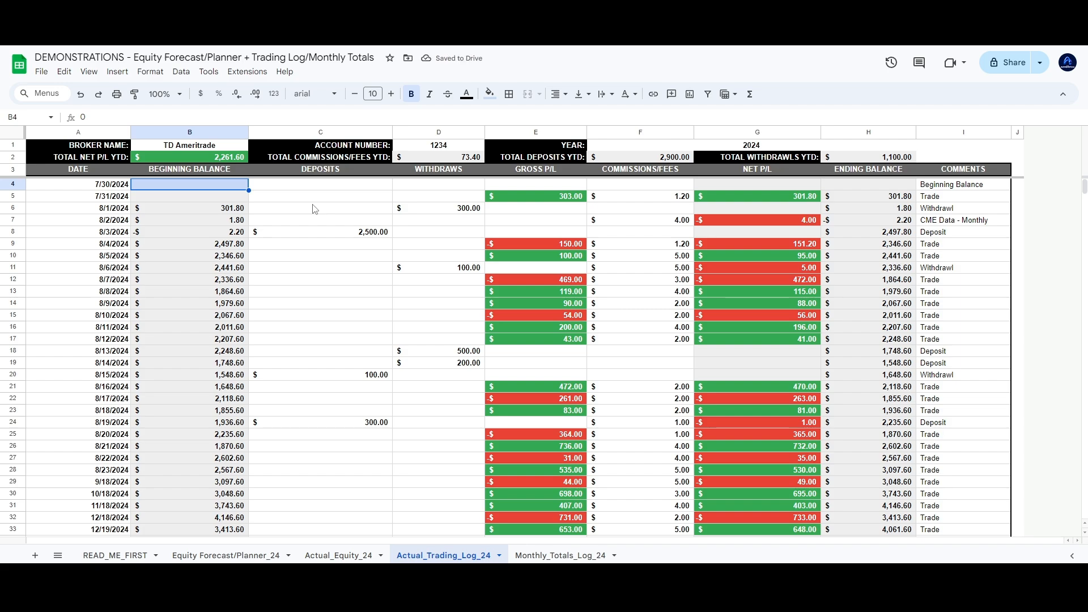
{"action": "type", "text": "10000"}
{"action": "key", "text": "Return"}
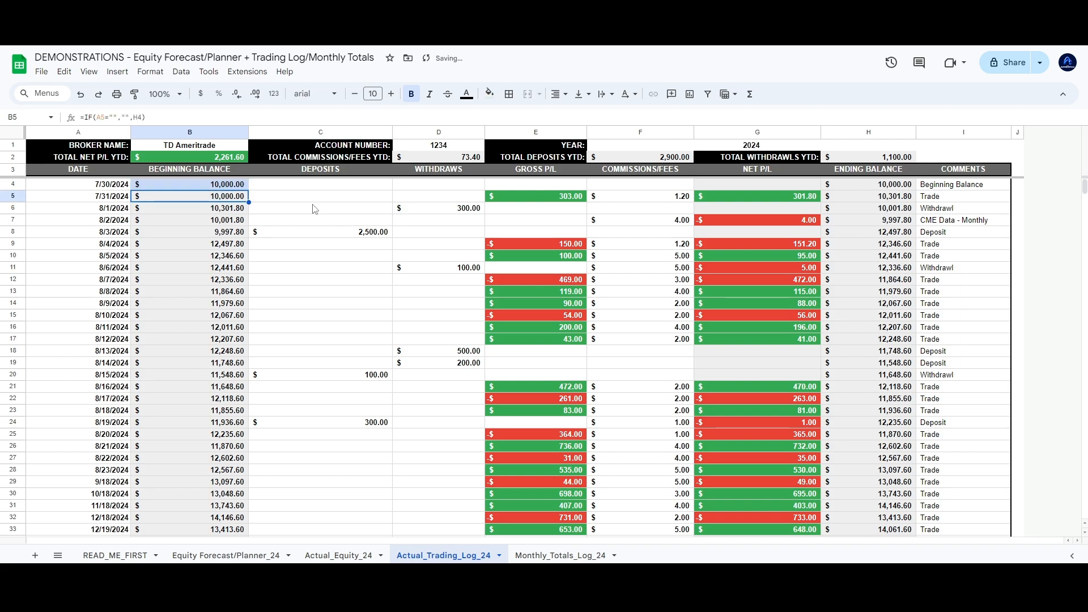
{"action": "left_click_drag", "start_coordinate": [980, 187], "coordinate": [811, 184]}
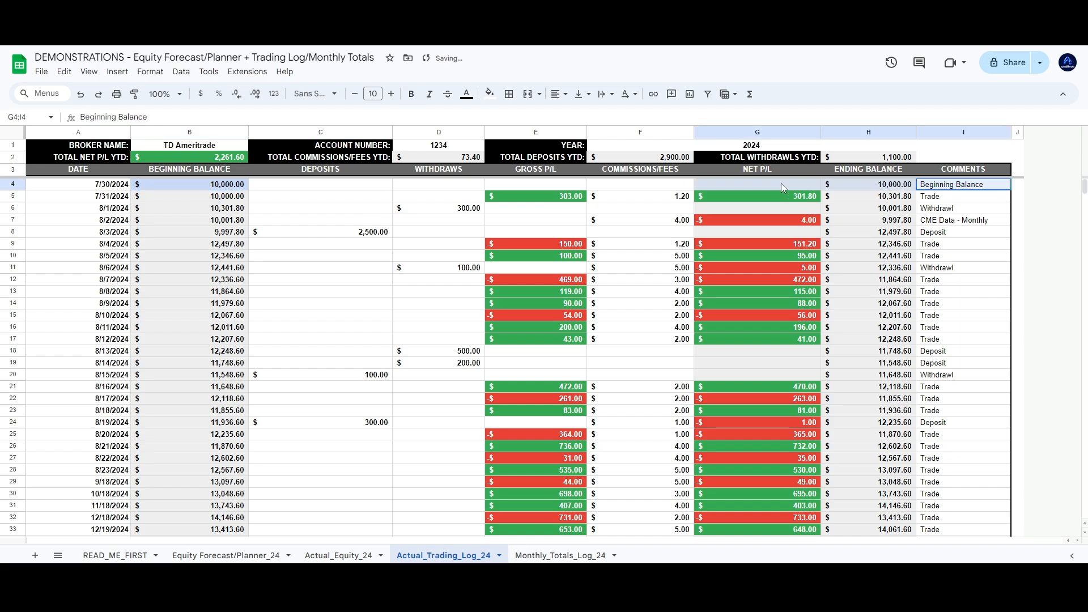
{"action": "left_click", "coordinate": [330, 195]}
{"action": "left_click", "coordinate": [228, 187]}
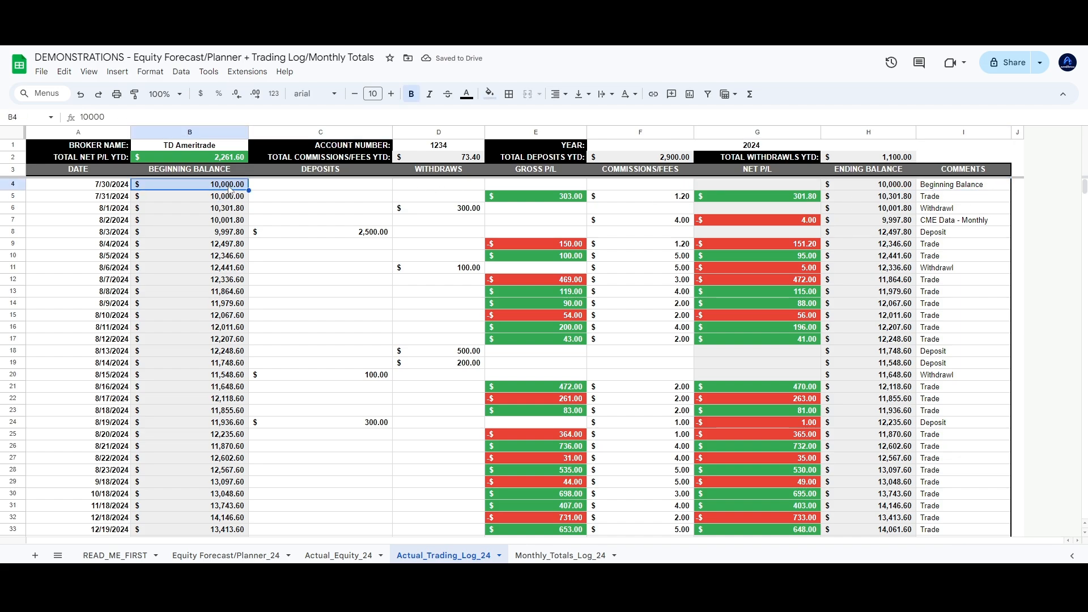
{"action": "left_click", "coordinate": [335, 183]}
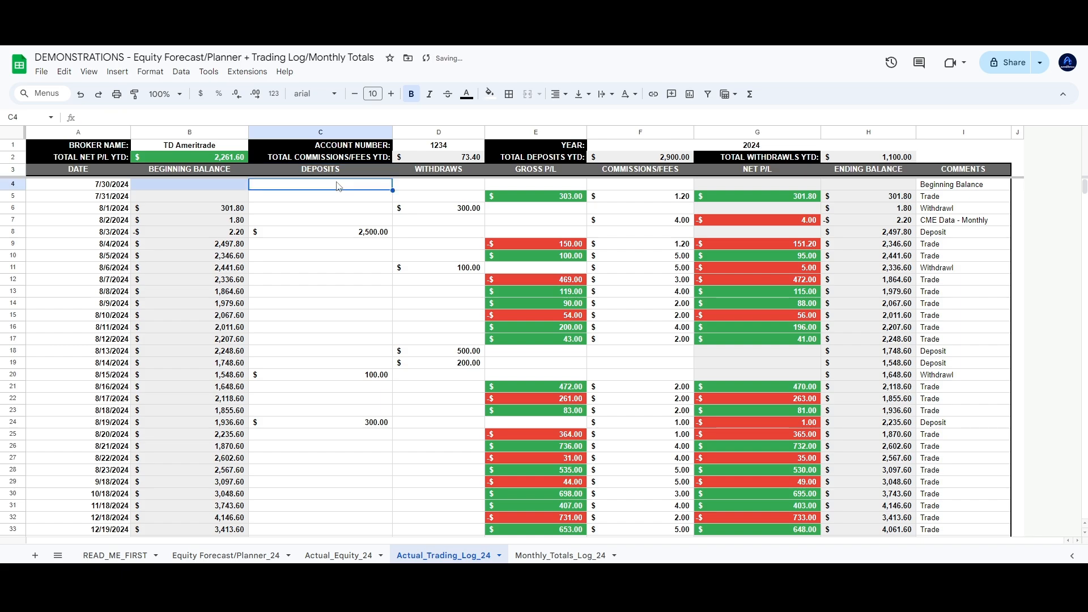
{"action": "type", "text": "5000"}
{"action": "key", "text": "Return"}
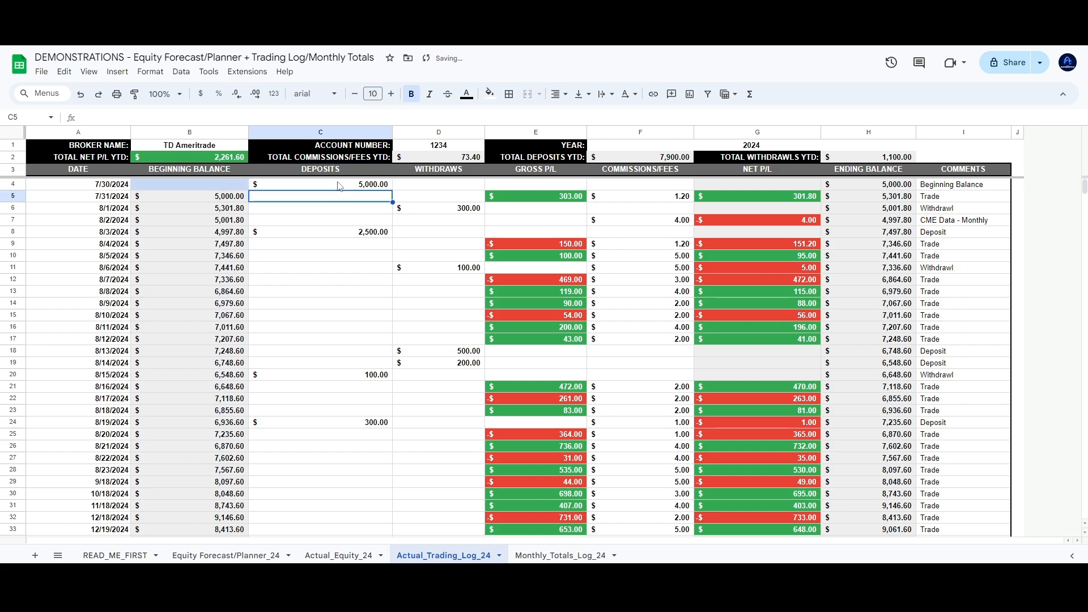
{"action": "left_click", "coordinate": [445, 197]}
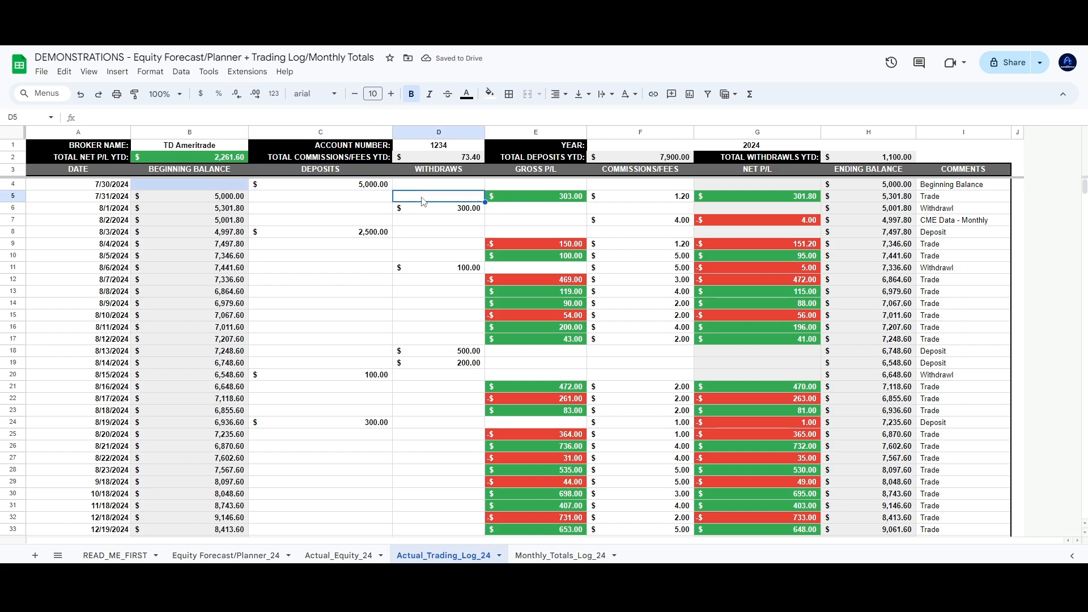
{"action": "left_click", "coordinate": [369, 186]}
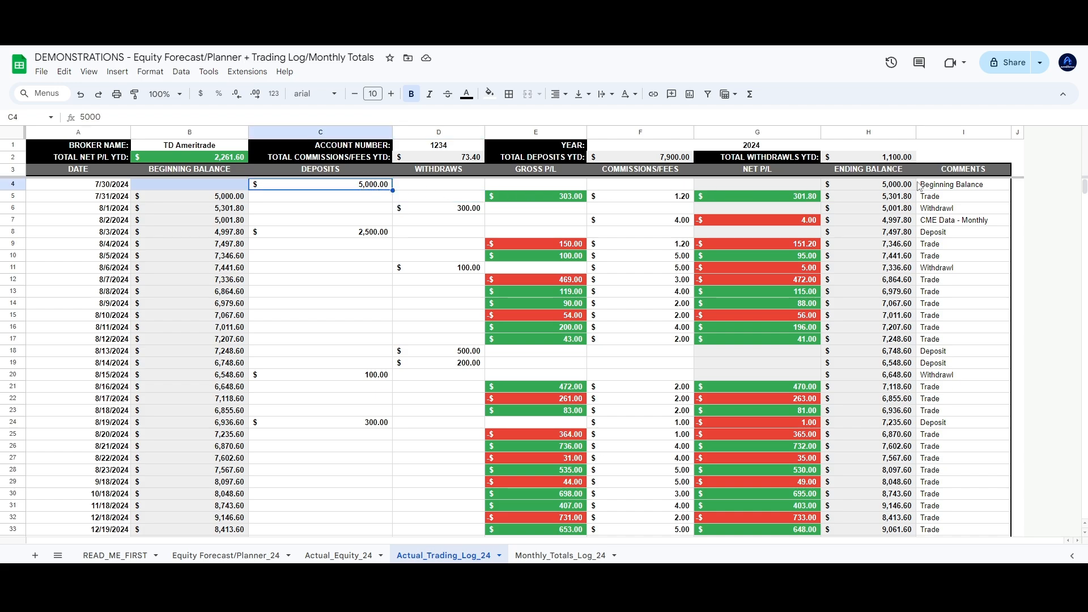
{"action": "left_click_drag", "start_coordinate": [891, 187], "coordinate": [885, 462]}
{"action": "left_click_drag", "start_coordinate": [190, 184], "coordinate": [195, 403]}
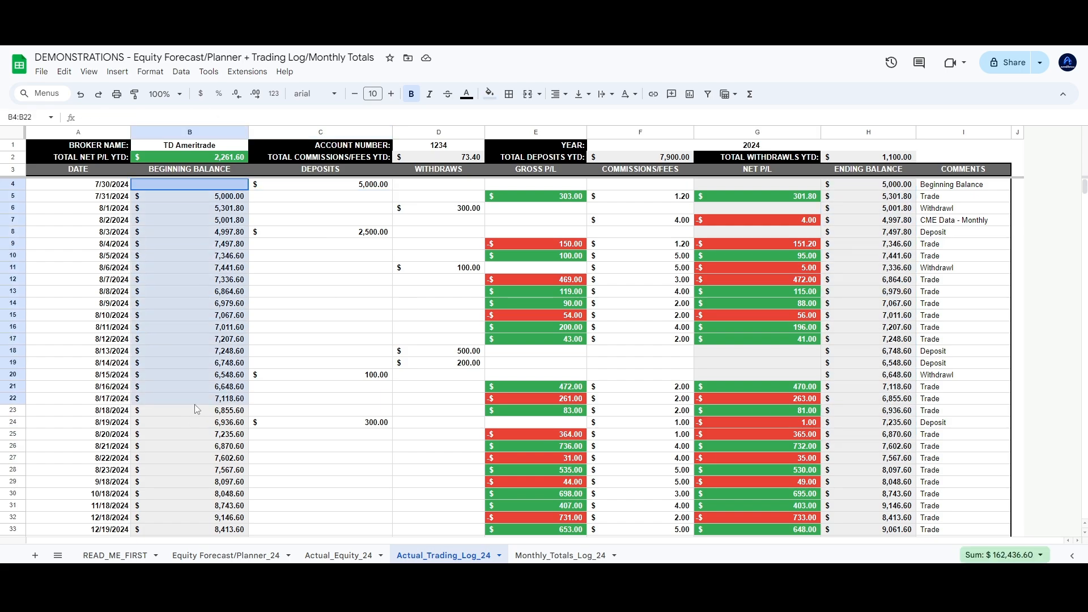
{"action": "left_click", "coordinate": [300, 341]}
{"action": "scroll", "coordinate": [331, 341], "scroll_direction": "down", "scroll_amount": 3}
{"action": "left_click", "coordinate": [116, 373]}
{"action": "scroll", "coordinate": [152, 392], "scroll_direction": "up", "scroll_amount": 3}
{"action": "scroll", "coordinate": [156, 395], "scroll_direction": "down", "scroll_amount": 1}
{"action": "scroll", "coordinate": [155, 395], "scroll_direction": "down", "scroll_amount": 2}
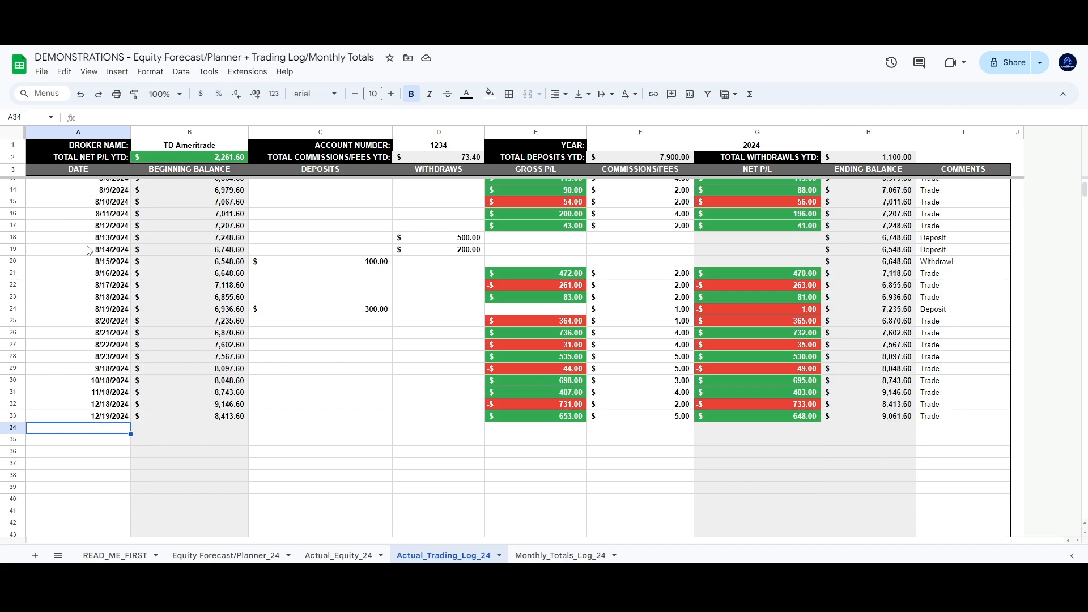
Date row 34 as 12/25/2024 and record a 2,000 withdrawal in D34
{"action": "type", "text": "12/25"}
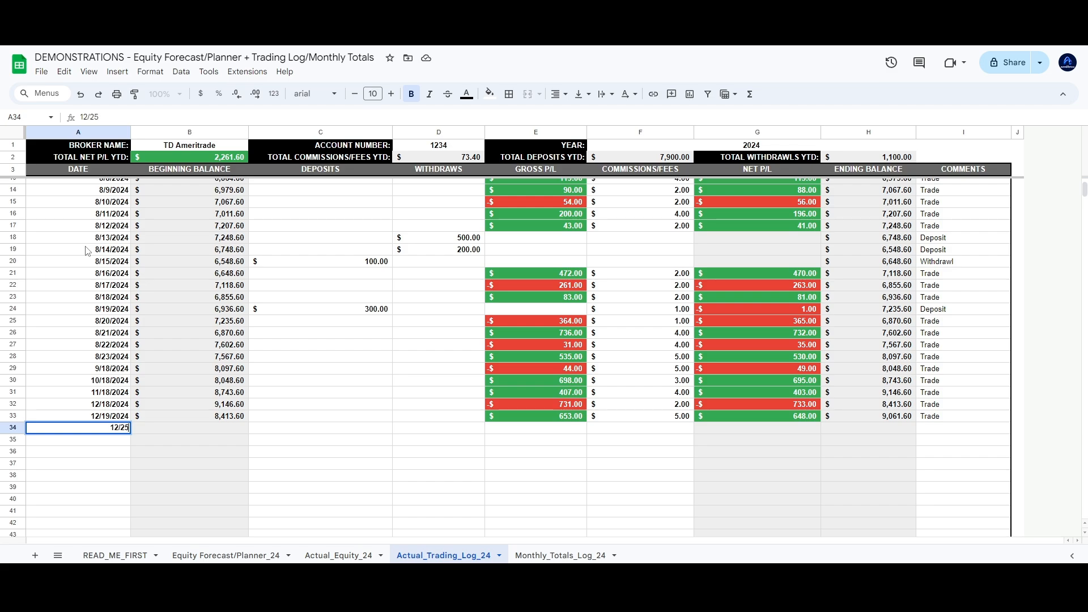
{"action": "type", "text": "/2024"}
{"action": "key", "text": "Return"}
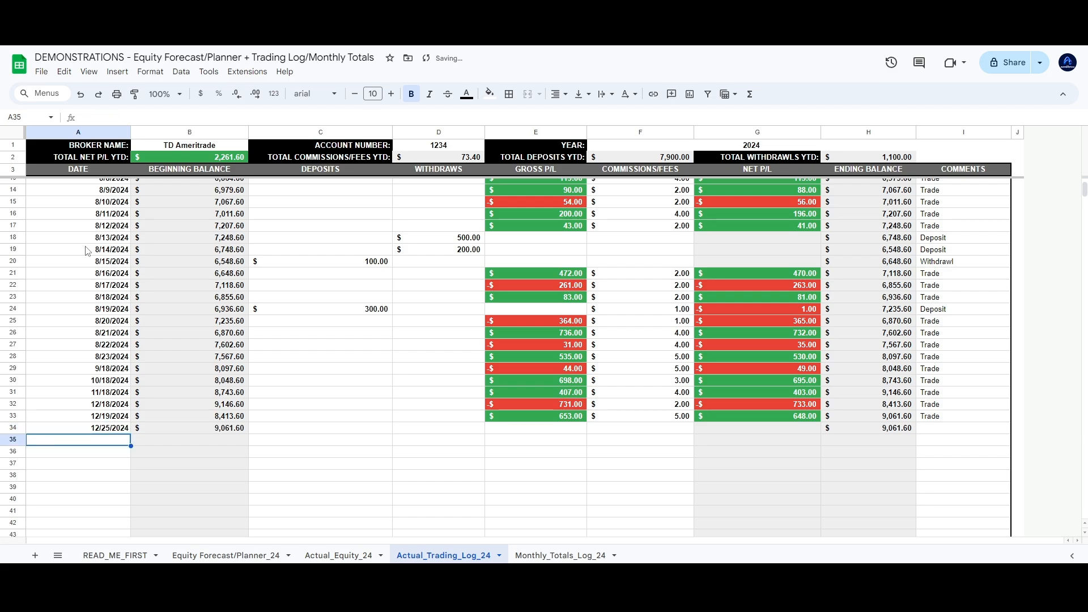
{"action": "left_click_drag", "start_coordinate": [123, 430], "coordinate": [325, 432]}
{"action": "left_click", "coordinate": [414, 430]}
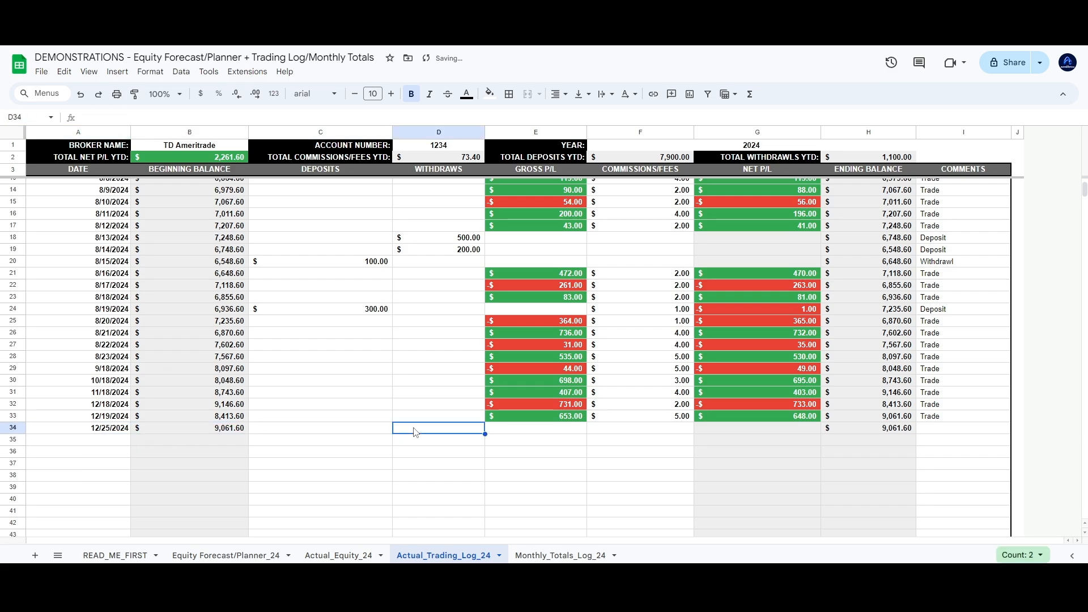
{"action": "type", "text": "2,000"}
{"action": "key", "text": "Return"}
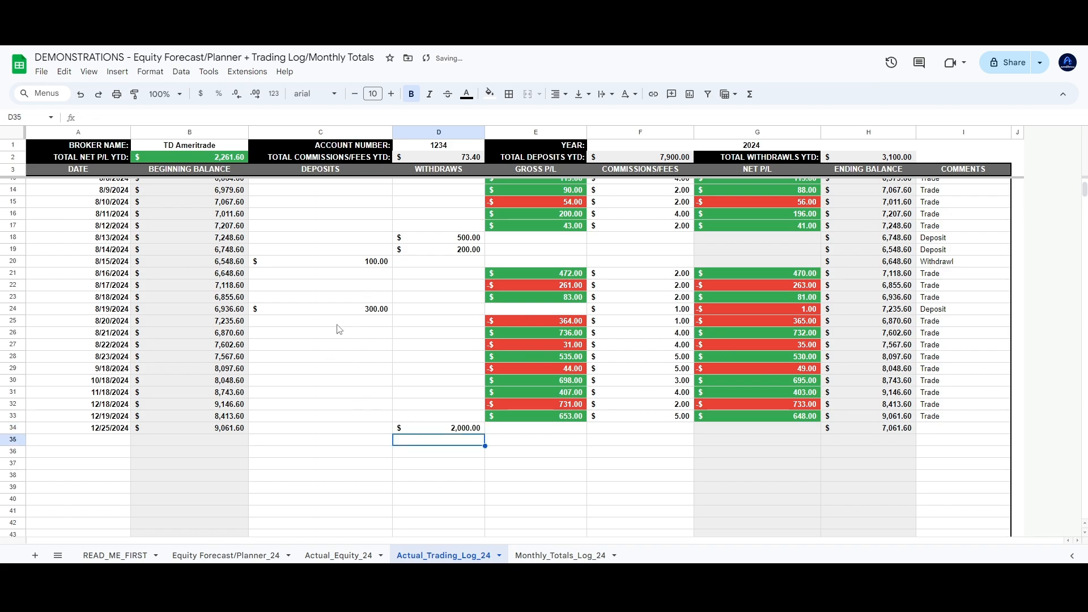
Review the deposit, withdrawal and commission columns and the -731 gross loss in E32
{"action": "left_click_drag", "start_coordinate": [338, 322], "coordinate": [340, 452]}
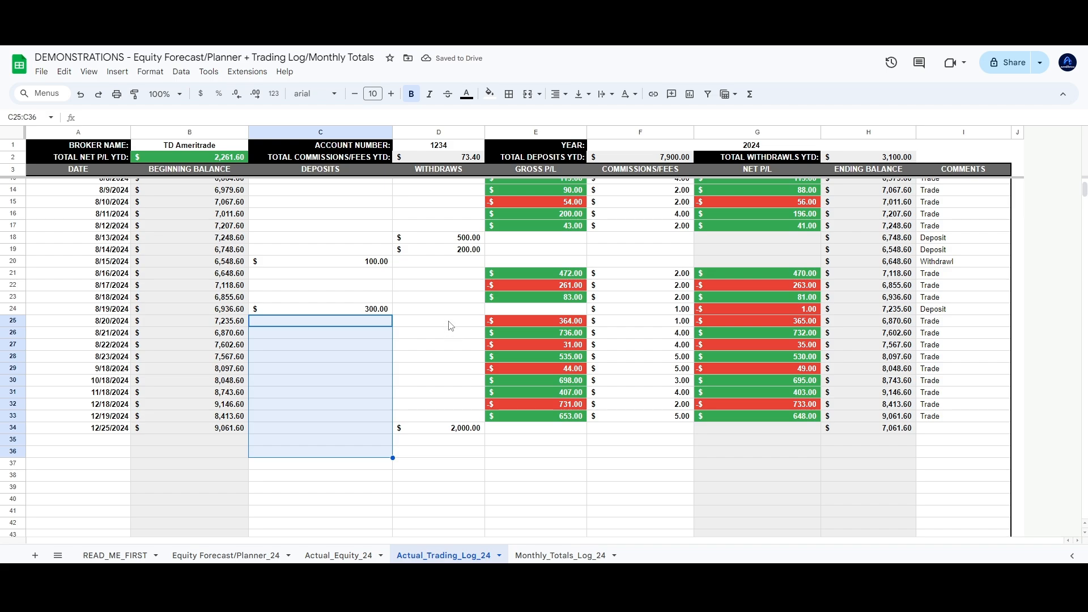
{"action": "left_click_drag", "start_coordinate": [448, 355], "coordinate": [442, 462]}
{"action": "left_click_drag", "start_coordinate": [640, 357], "coordinate": [661, 479]}
{"action": "left_click", "coordinate": [648, 456]}
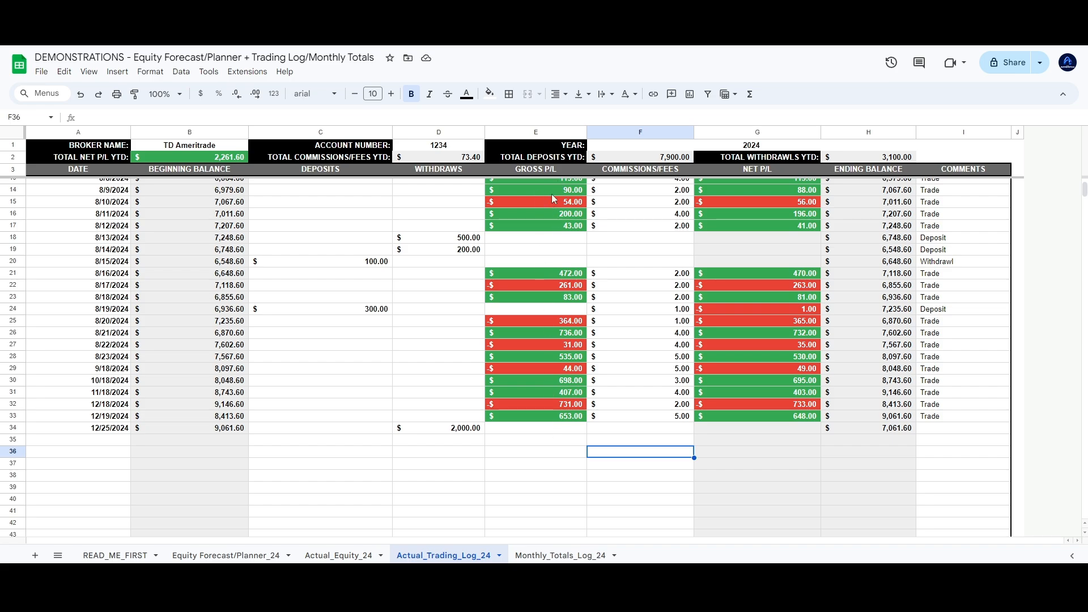
{"action": "left_click", "coordinate": [558, 404]}
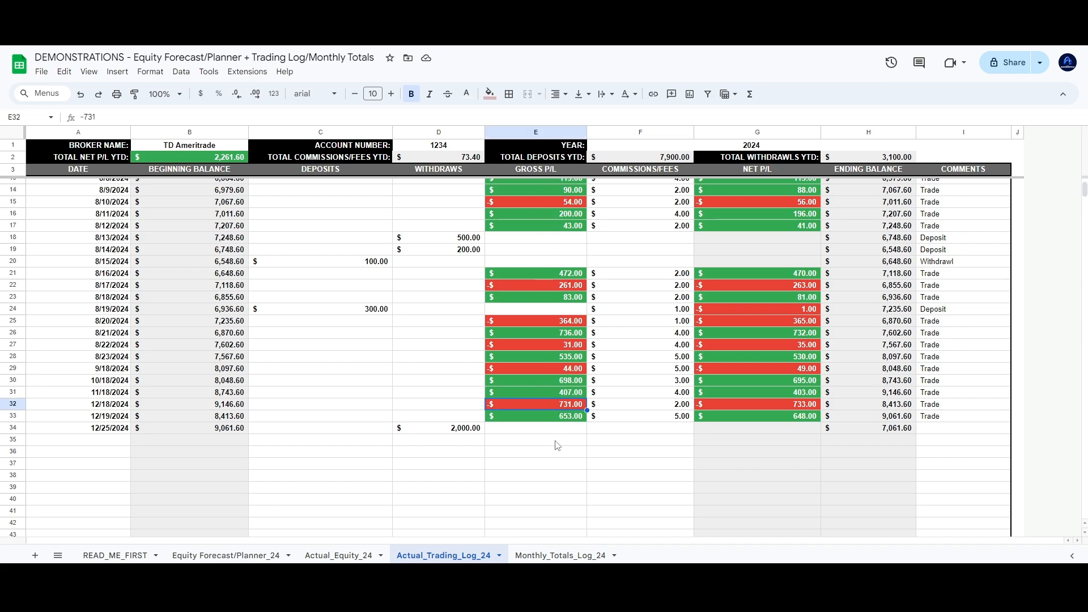
{"action": "left_click", "coordinate": [461, 434]}
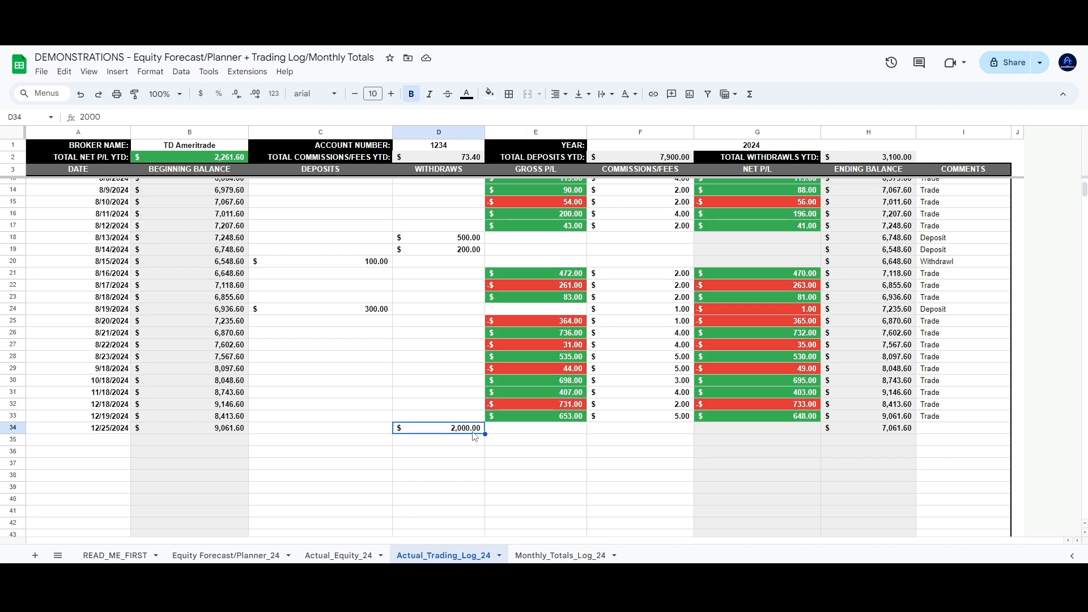
Check row 34's ending balance formula and add the comment Withdrawl
{"action": "left_click", "coordinate": [899, 432]}
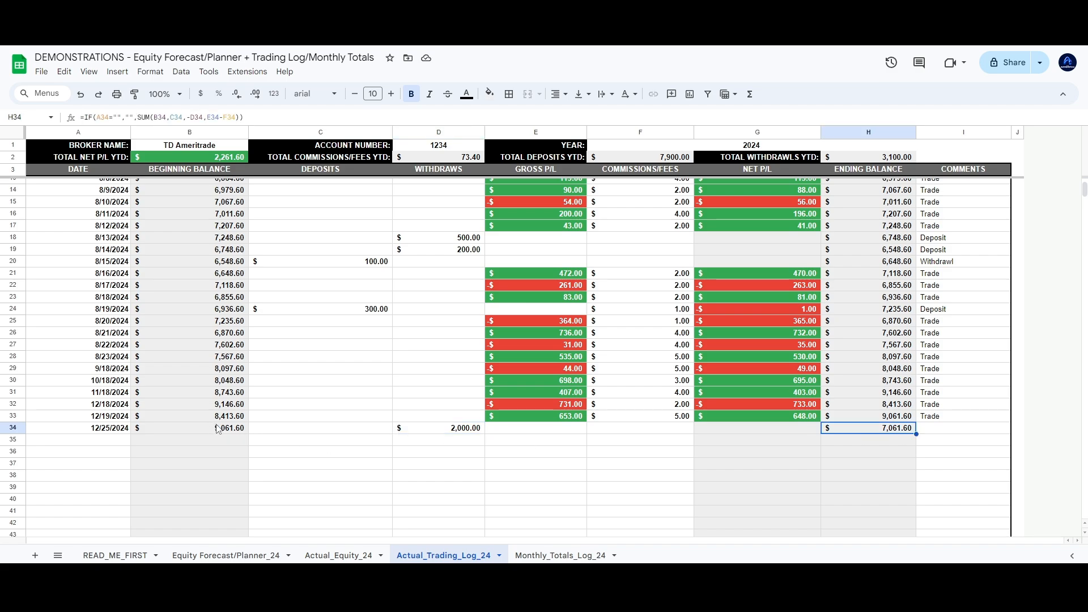
{"action": "left_click", "coordinate": [938, 428]}
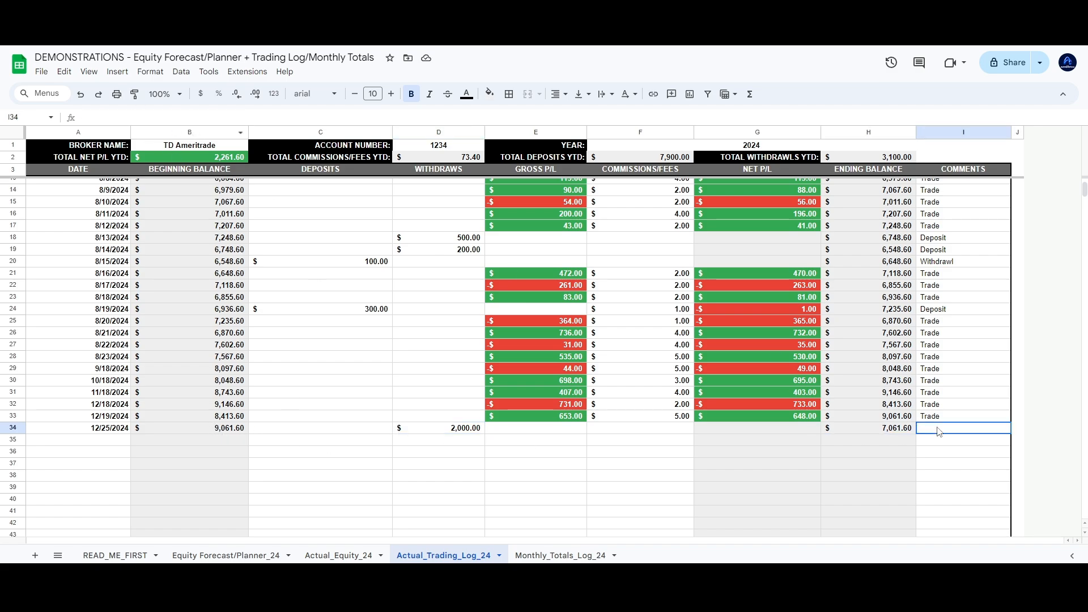
{"action": "type", "text": "With"}
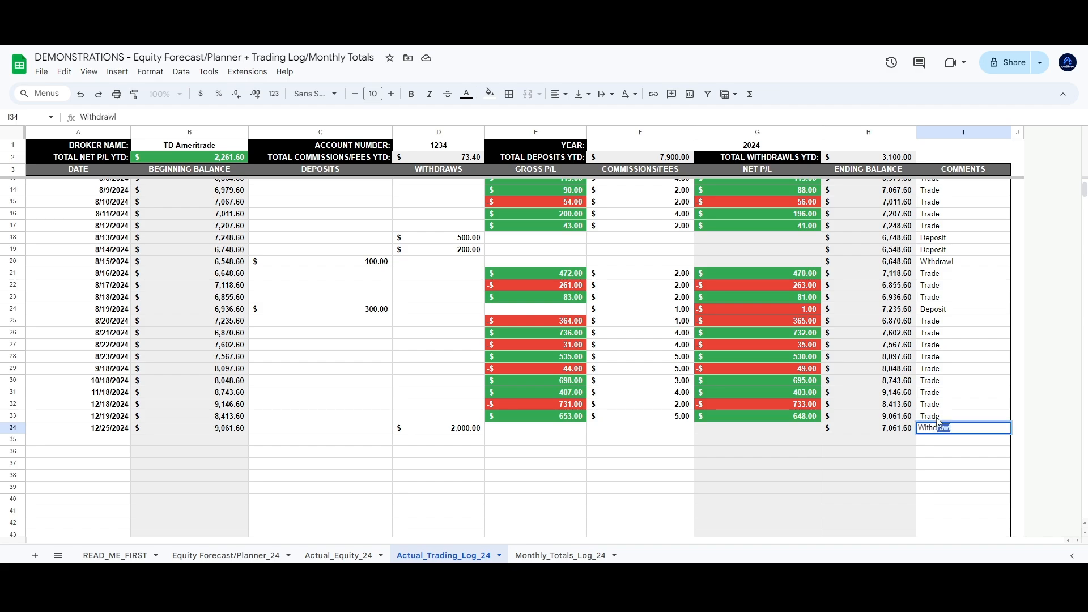
{"action": "key", "text": "Return"}
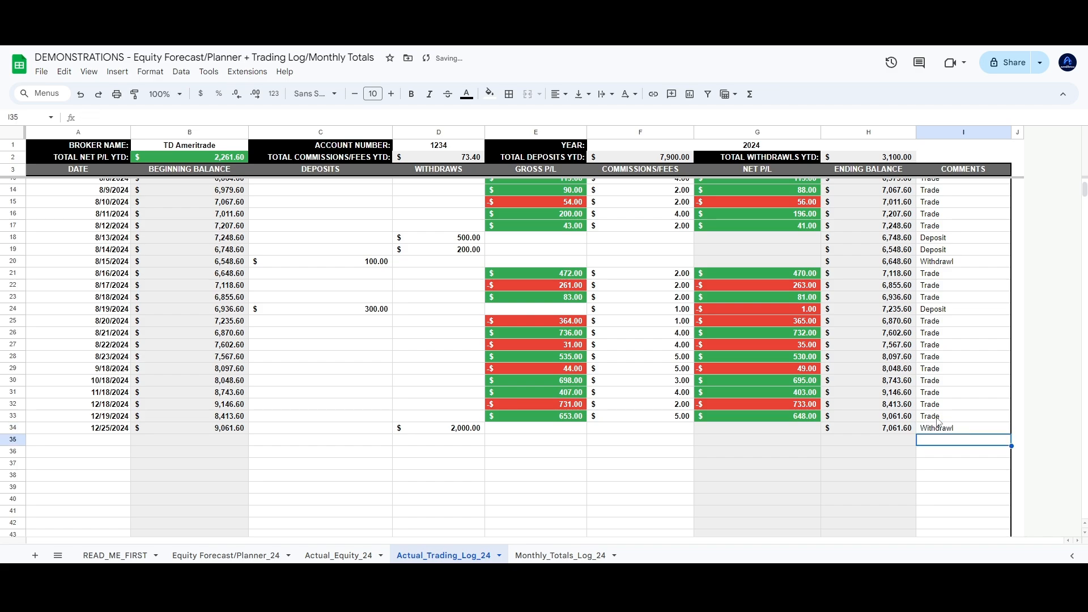
{"action": "scroll", "coordinate": [209, 401], "scroll_direction": "up", "scroll_amount": 2}
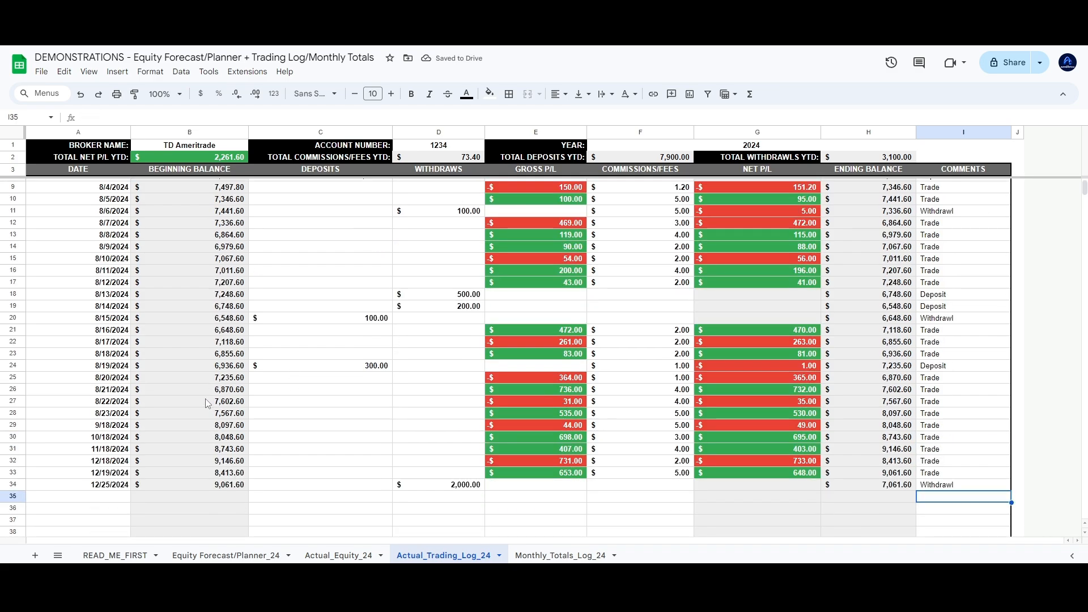
{"action": "scroll", "coordinate": [205, 399], "scroll_direction": "down", "scroll_amount": 2}
Start a 12/26/2024 entry in row 35 with a 1,500 gross P/L
{"action": "left_click", "coordinate": [113, 443]}
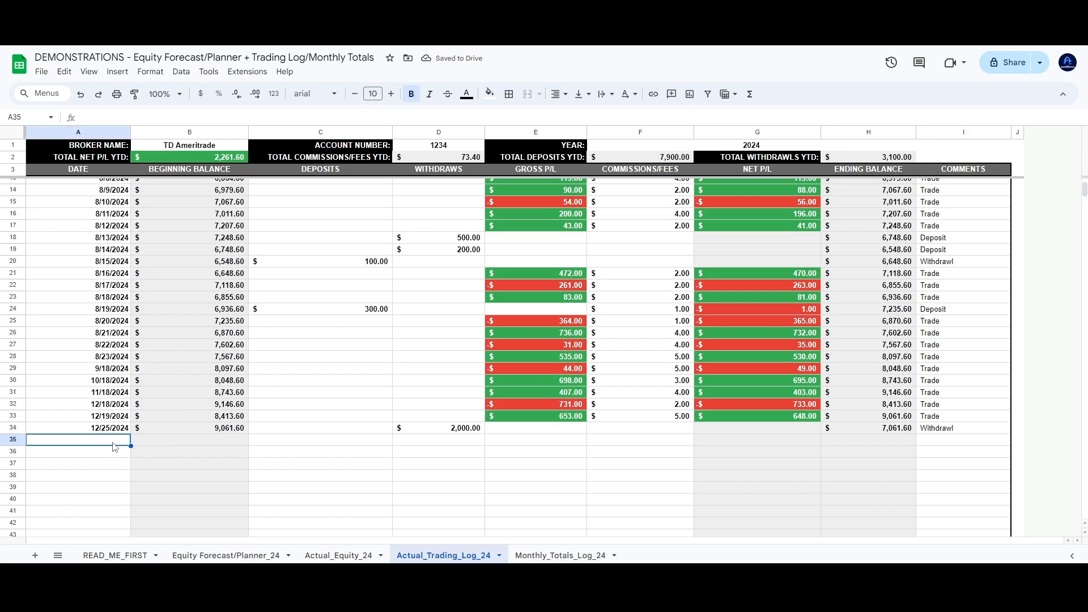
{"action": "type", "text": "12/26"}
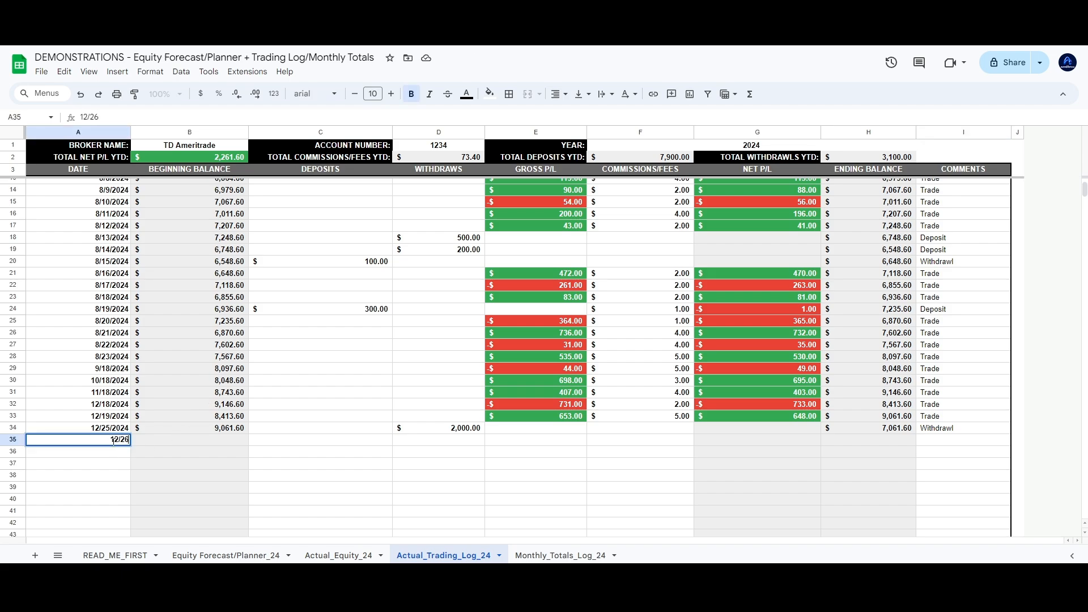
{"action": "type", "text": "/2024"}
{"action": "key", "text": "Return"}
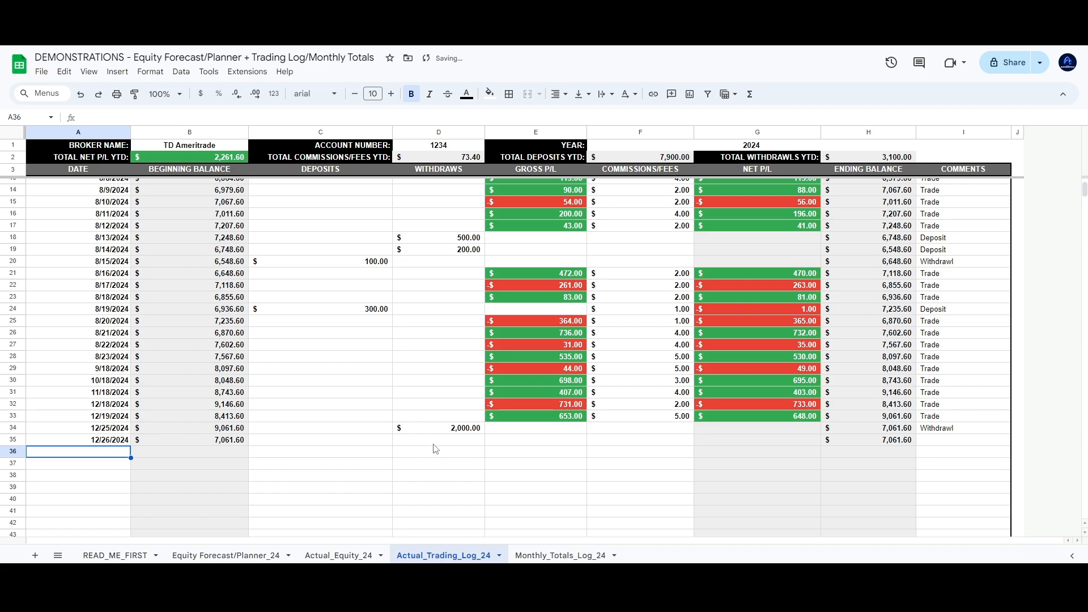
{"action": "left_click", "coordinate": [340, 445]}
{"action": "left_click_drag", "start_coordinate": [342, 450], "coordinate": [519, 449]}
{"action": "left_click", "coordinate": [516, 446]}
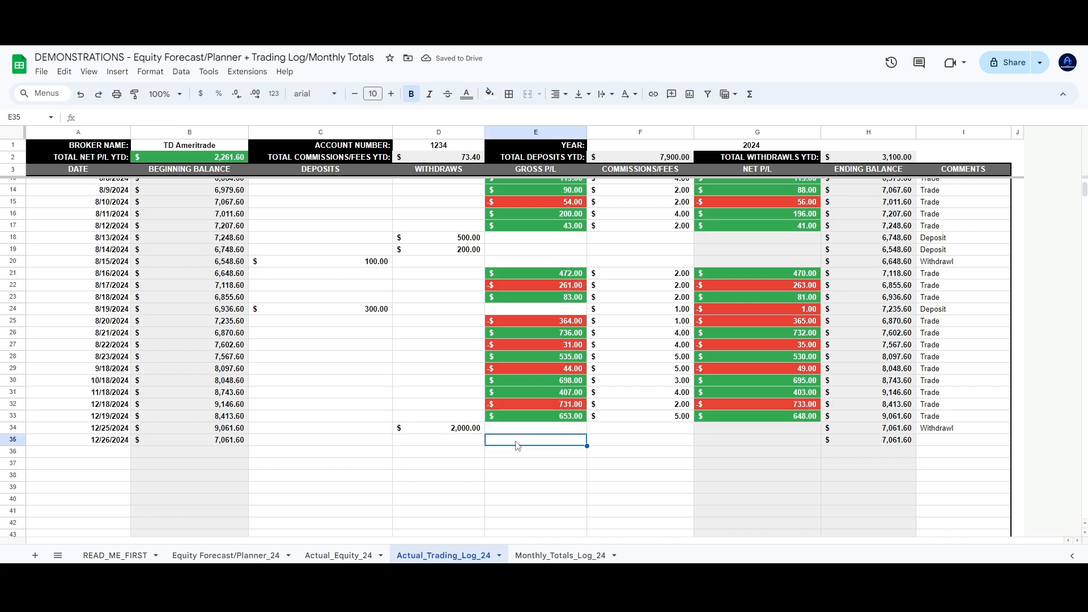
{"action": "type", "text": "1,500"}
{"action": "key", "text": "Return"}
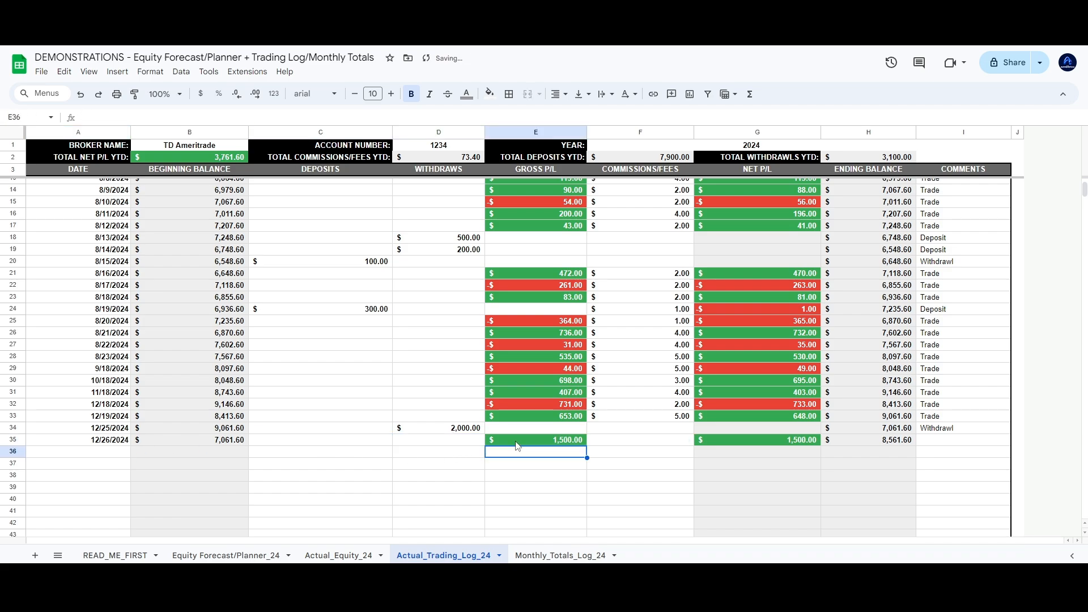
Enter the $2.00 commission for the 12/26/2024 trade
{"action": "left_click", "coordinate": [648, 438]}
{"action": "type", "text": "20"}
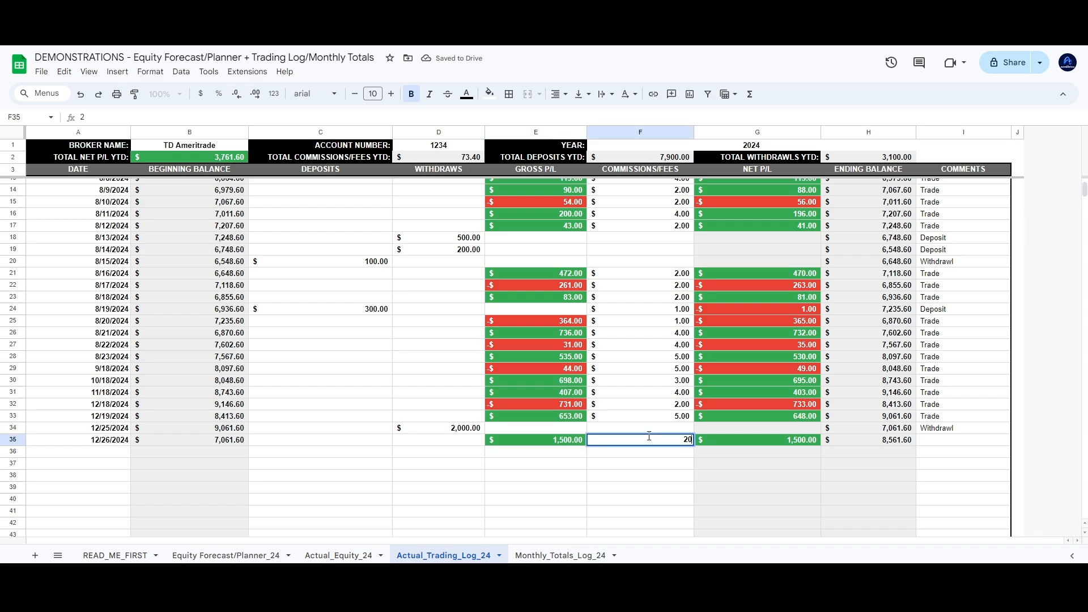
{"action": "key", "text": "Return"}
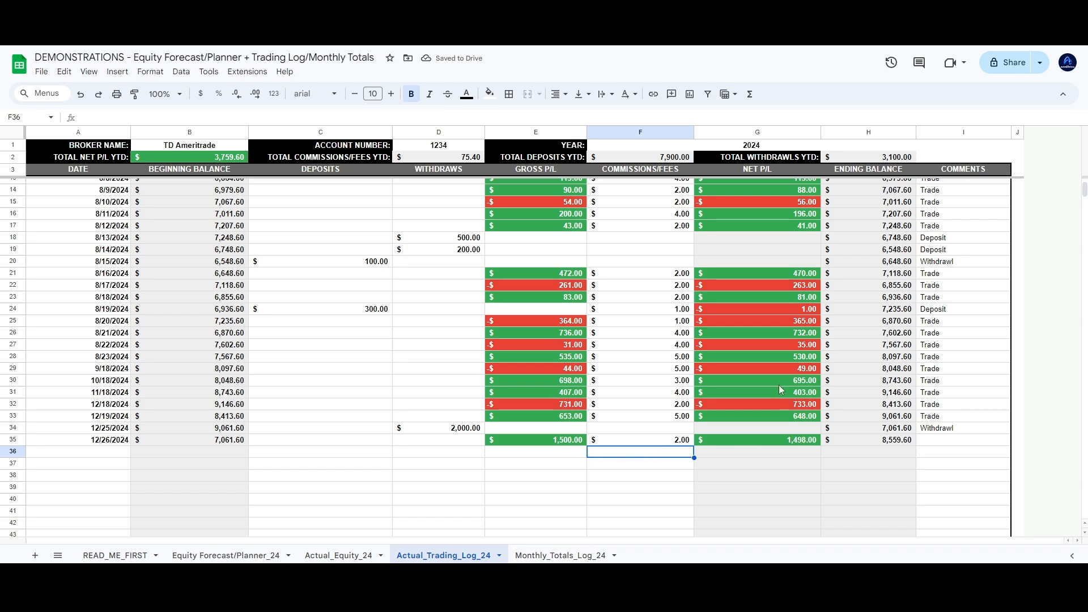
{"action": "scroll", "coordinate": [778, 386], "scroll_direction": "up", "scroll_amount": 5}
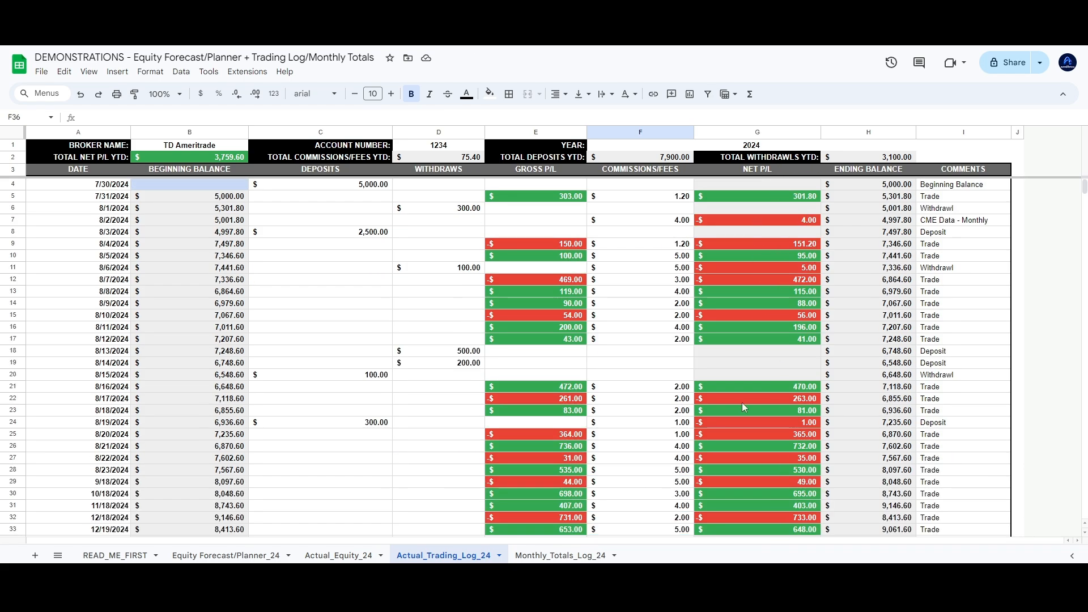
{"action": "scroll", "coordinate": [740, 228], "scroll_direction": "down", "scroll_amount": 5}
Check the net P/L, ending and beginning balance formulas, then comment the row as Trade
{"action": "left_click", "coordinate": [755, 426]}
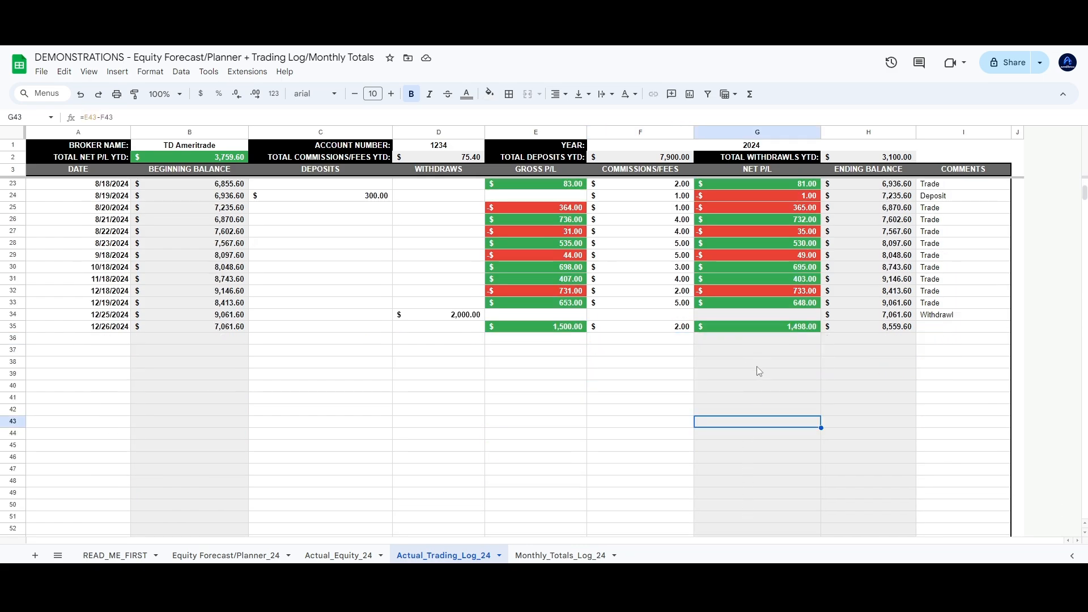
{"action": "left_click", "coordinate": [857, 365]}
{"action": "left_click", "coordinate": [162, 376]}
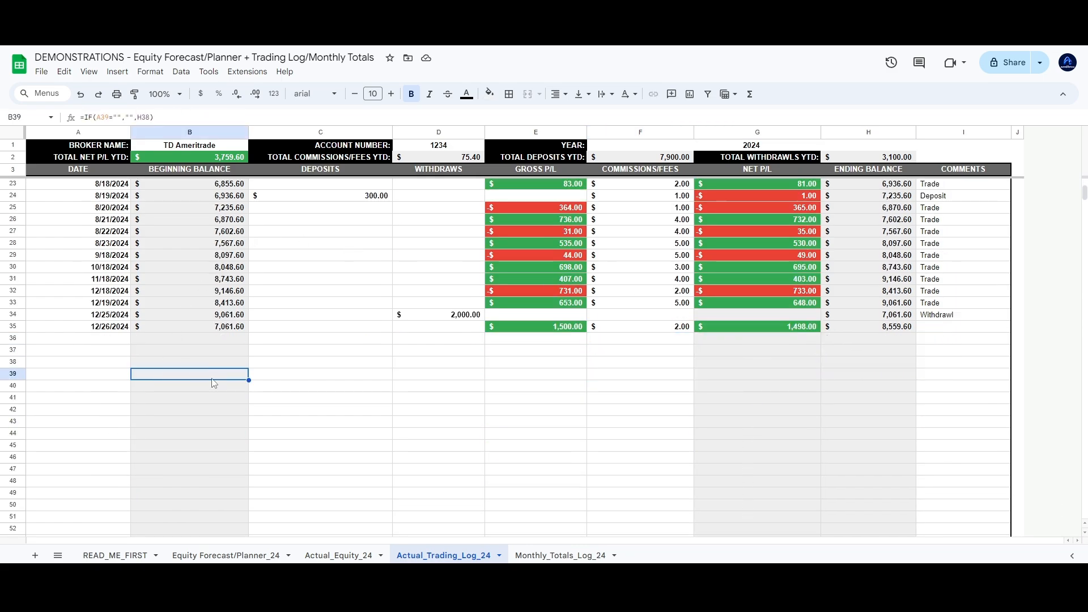
{"action": "scroll", "coordinate": [213, 384], "scroll_direction": "up", "scroll_amount": 6}
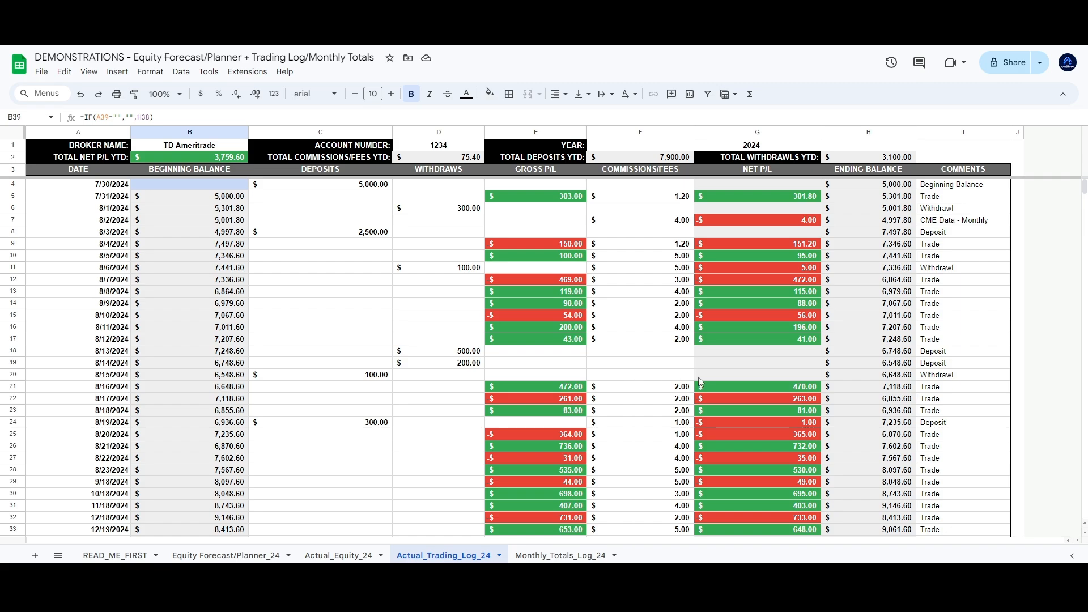
{"action": "scroll", "coordinate": [747, 385], "scroll_direction": "down", "scroll_amount": 3}
{"action": "left_click", "coordinate": [925, 440]}
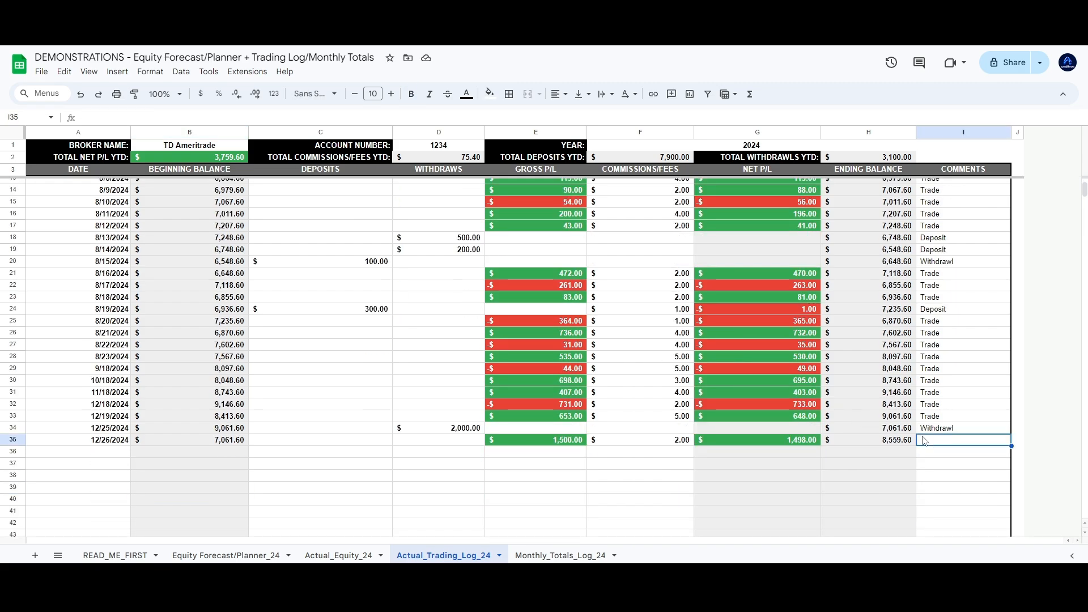
{"action": "type", "text": "Trade"}
{"action": "key", "text": "Return"}
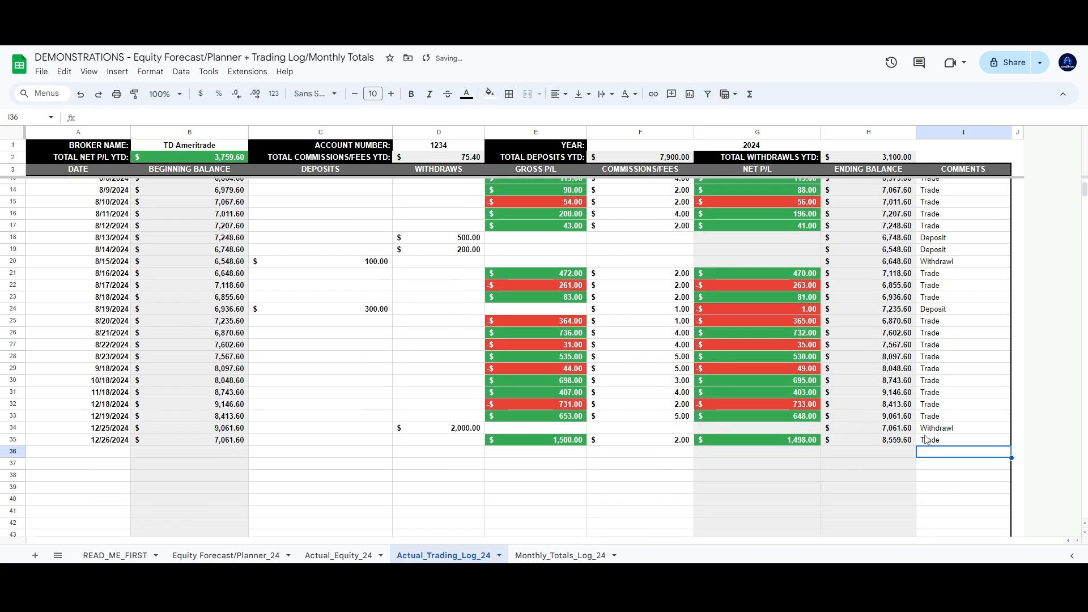
Enter the date 12/31/2024 in A36 and a $30.00 fee in row 36's fees column
{"action": "left_click", "coordinate": [114, 457]}
{"action": "type", "text": "1"}
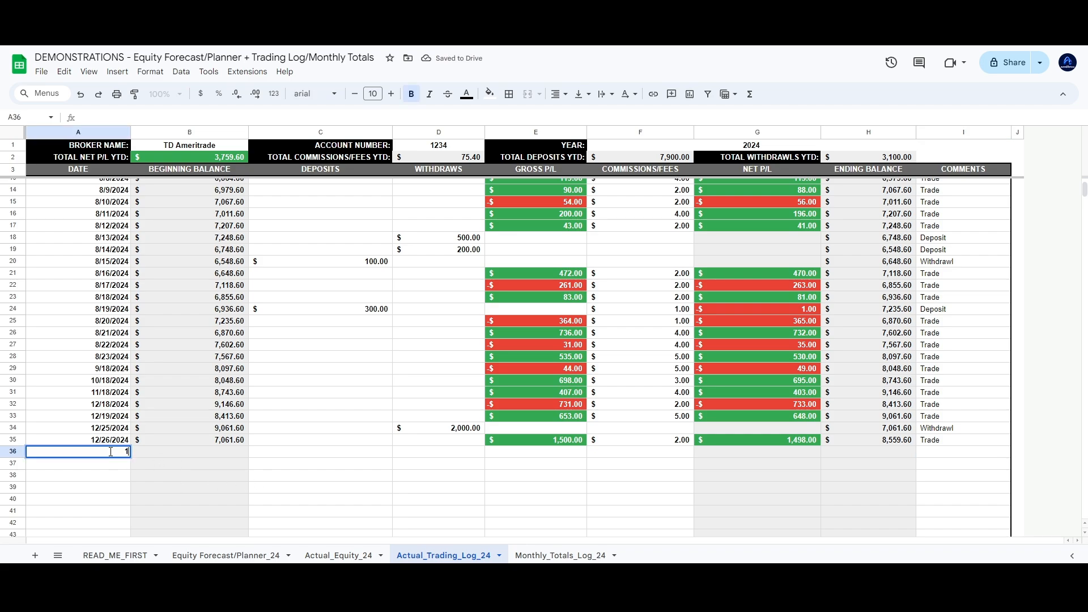
{"action": "type", "text": "2/31/2024"}
{"action": "key", "text": "Return"}
{"action": "scroll", "coordinate": [340, 432], "scroll_direction": "up", "scroll_amount": 3}
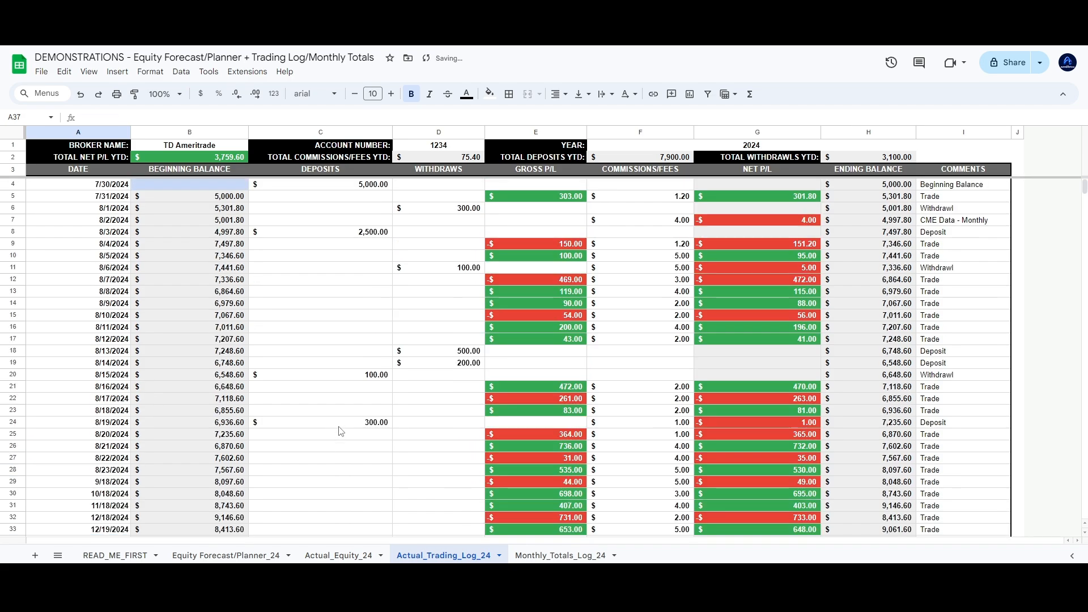
{"action": "scroll", "coordinate": [341, 431], "scroll_direction": "down", "scroll_amount": 2}
{"action": "scroll", "coordinate": [342, 431], "scroll_direction": "down", "scroll_amount": 3}
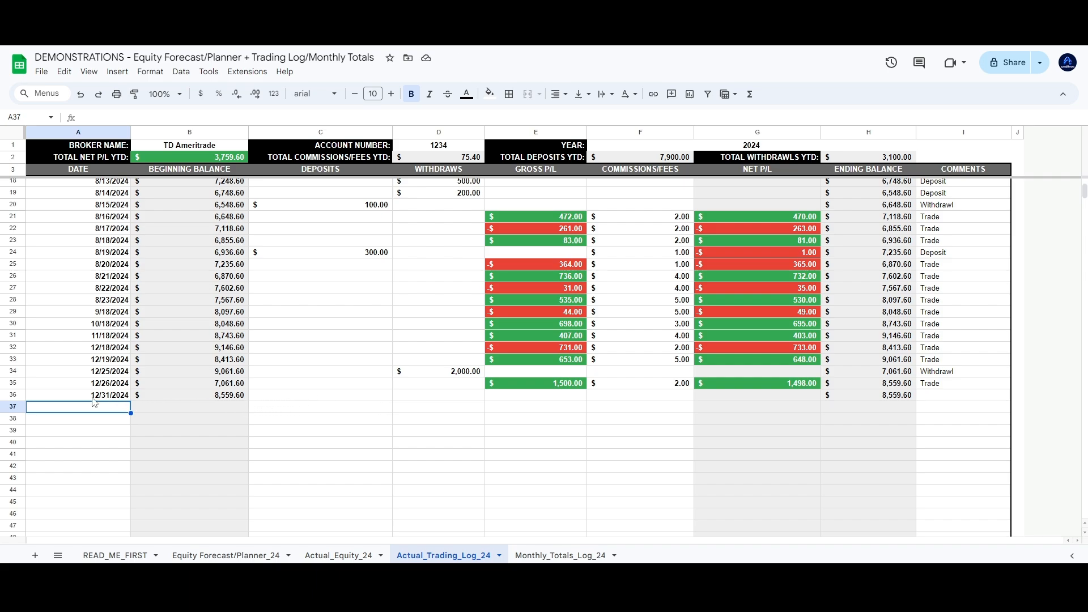
{"action": "left_click_drag", "start_coordinate": [272, 399], "coordinate": [515, 400]}
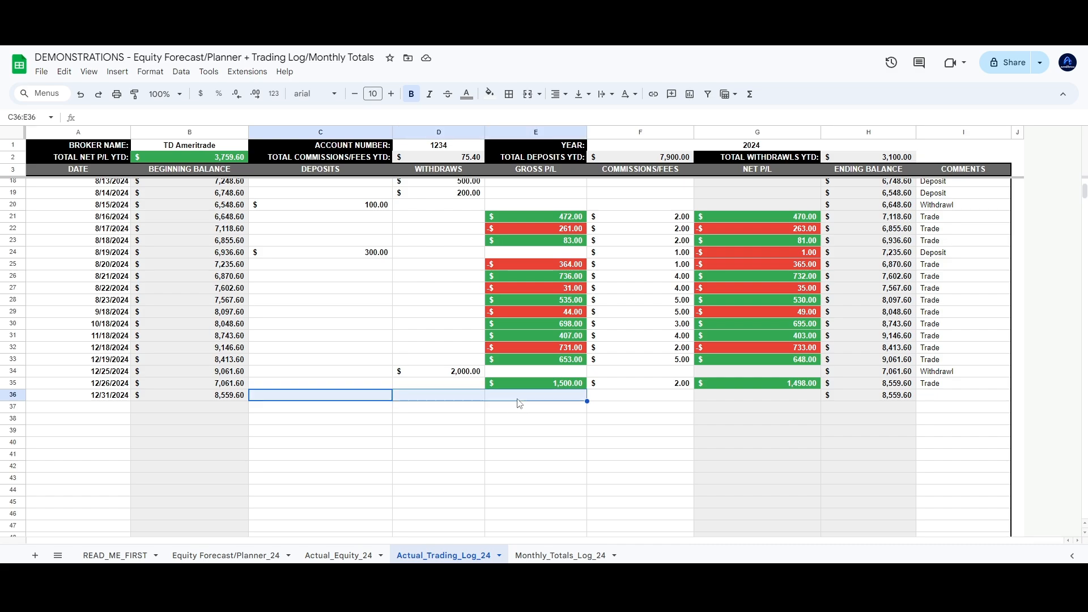
{"action": "left_click", "coordinate": [620, 399]}
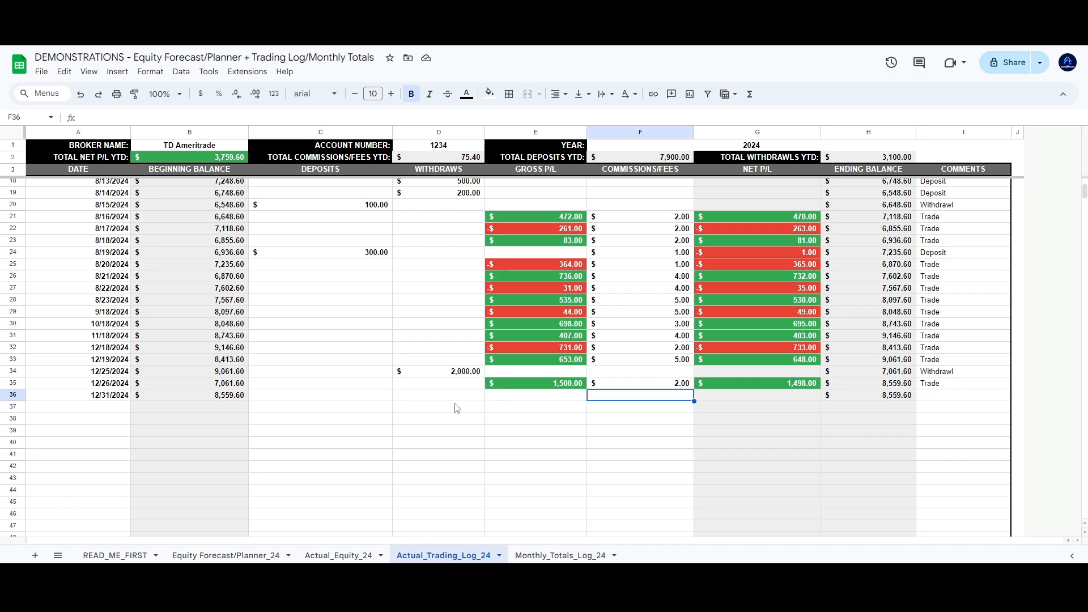
{"action": "type", "text": "30"}
{"action": "key", "text": "Return"}
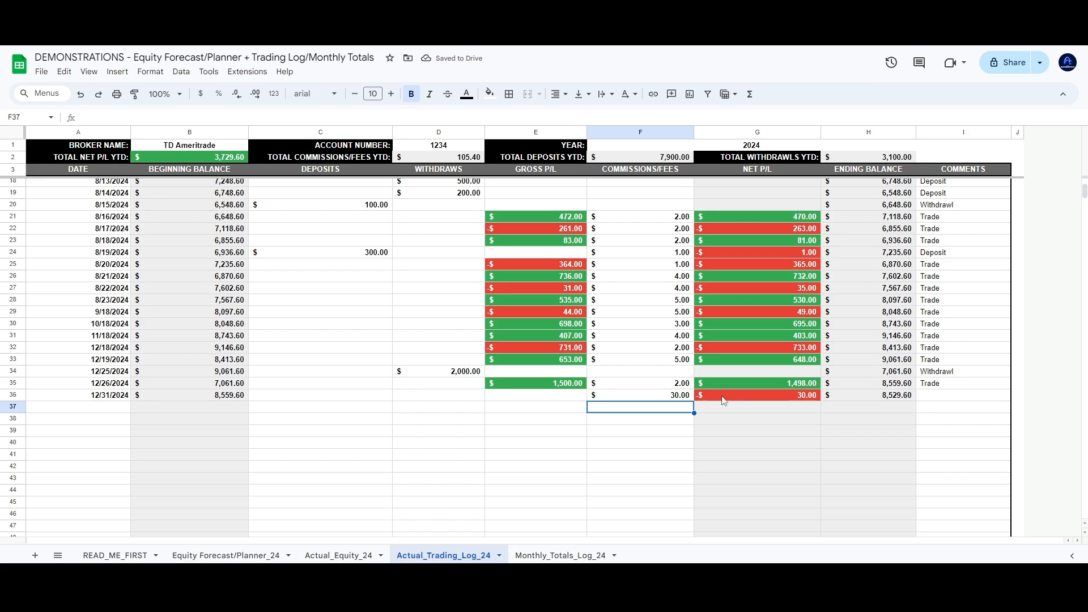
{"action": "left_click", "coordinate": [650, 399]}
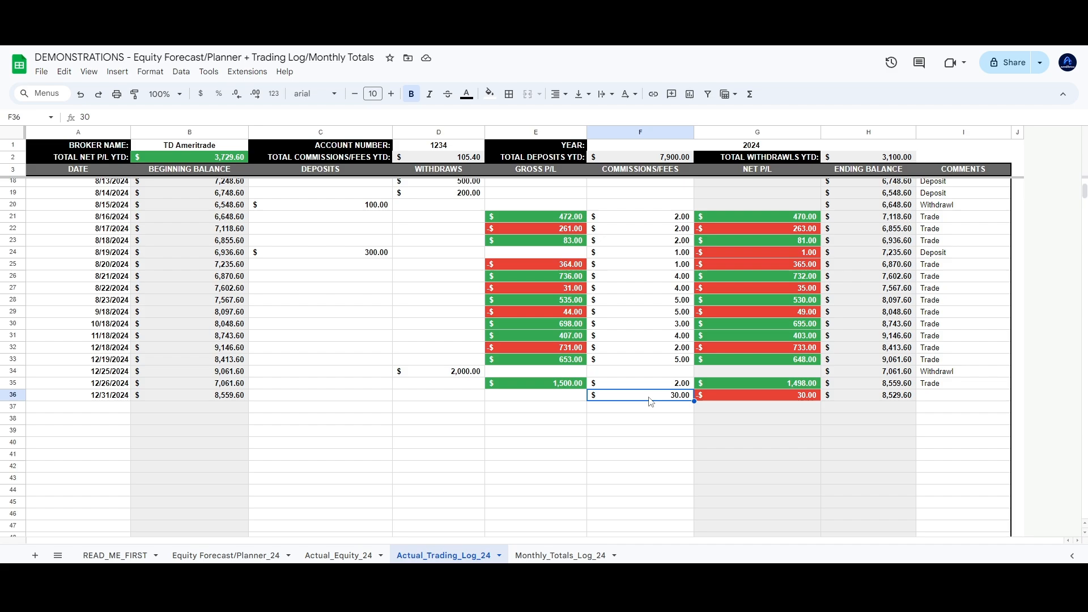
Add the comment 'CME Data - Monthly' to the 12/31/2024 row
{"action": "left_click", "coordinate": [936, 400]}
{"action": "scroll", "coordinate": [936, 397], "scroll_direction": "up", "scroll_amount": 5}
{"action": "scroll", "coordinate": [937, 385], "scroll_direction": "down", "scroll_amount": 5}
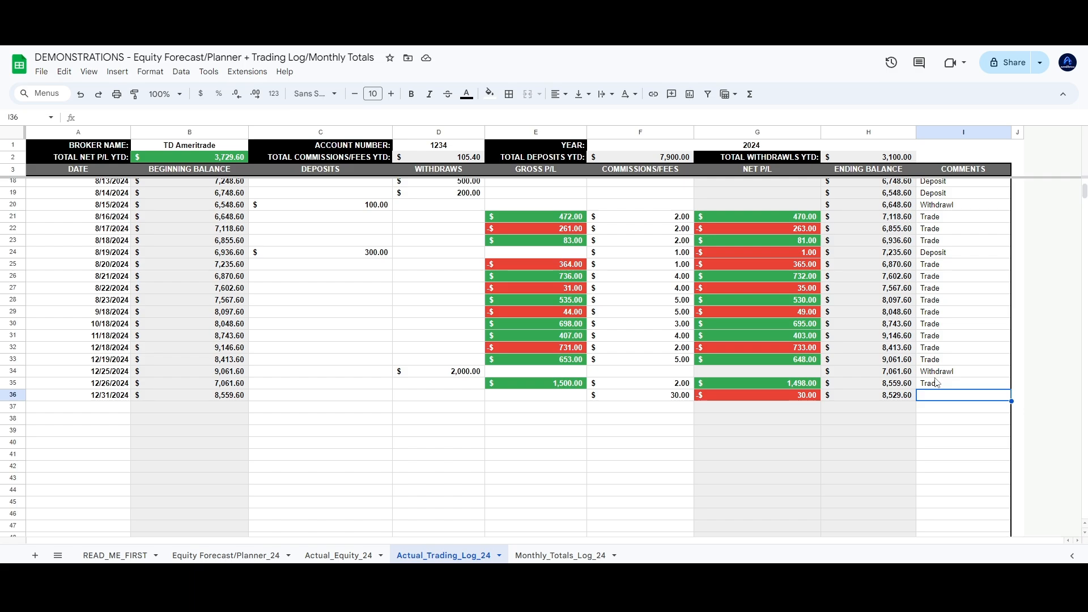
{"action": "type", "text": "CME"}
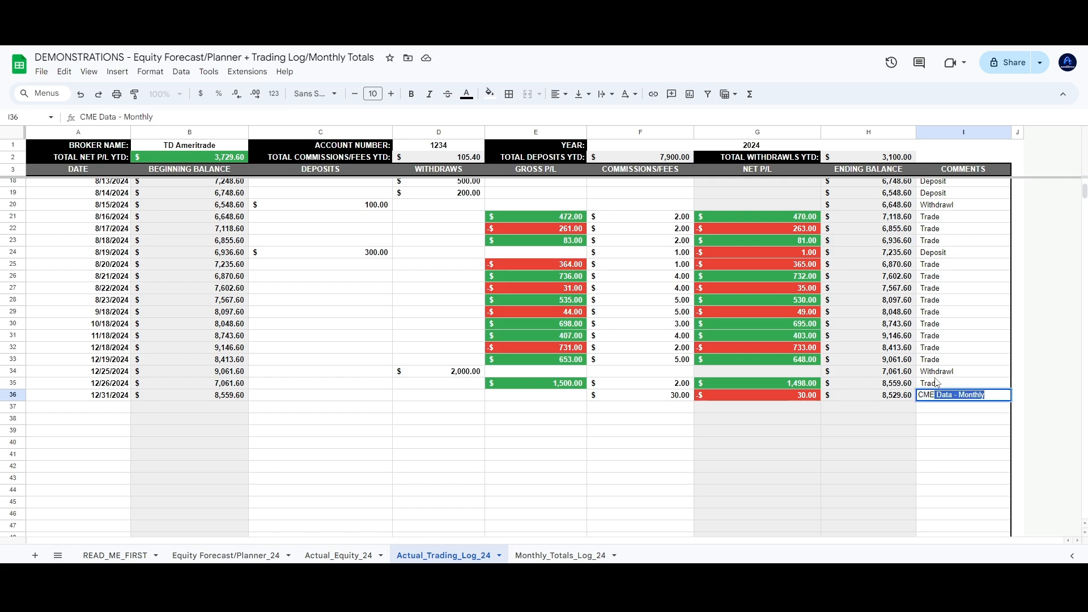
{"action": "type", "text": " Data - Monthly"}
{"action": "key", "text": "Return"}
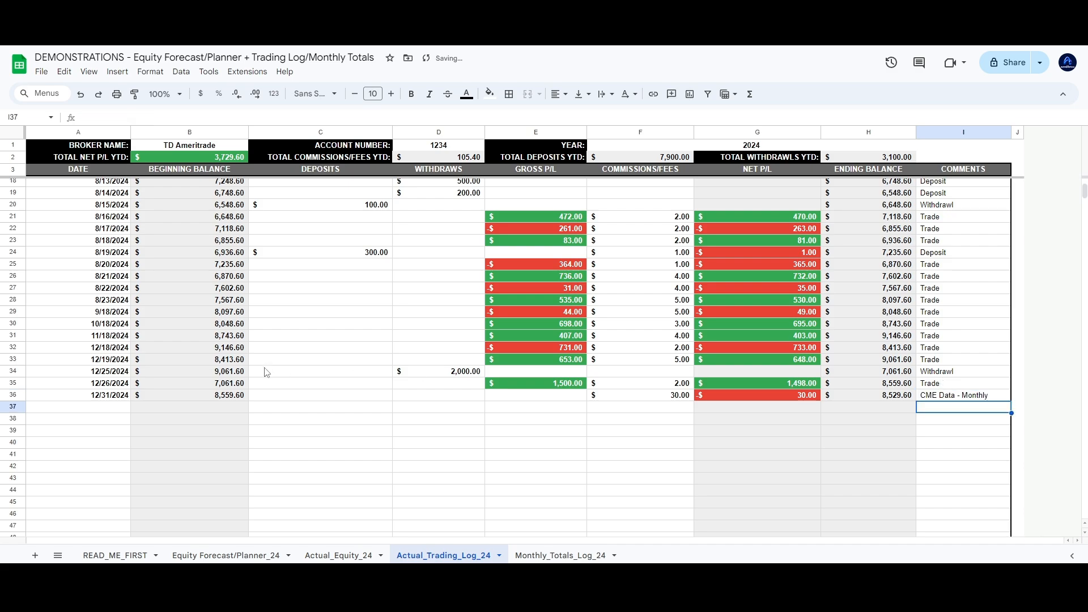
{"action": "left_click", "coordinate": [105, 411]}
{"action": "scroll", "coordinate": [326, 381], "scroll_direction": "up", "scroll_amount": 5}
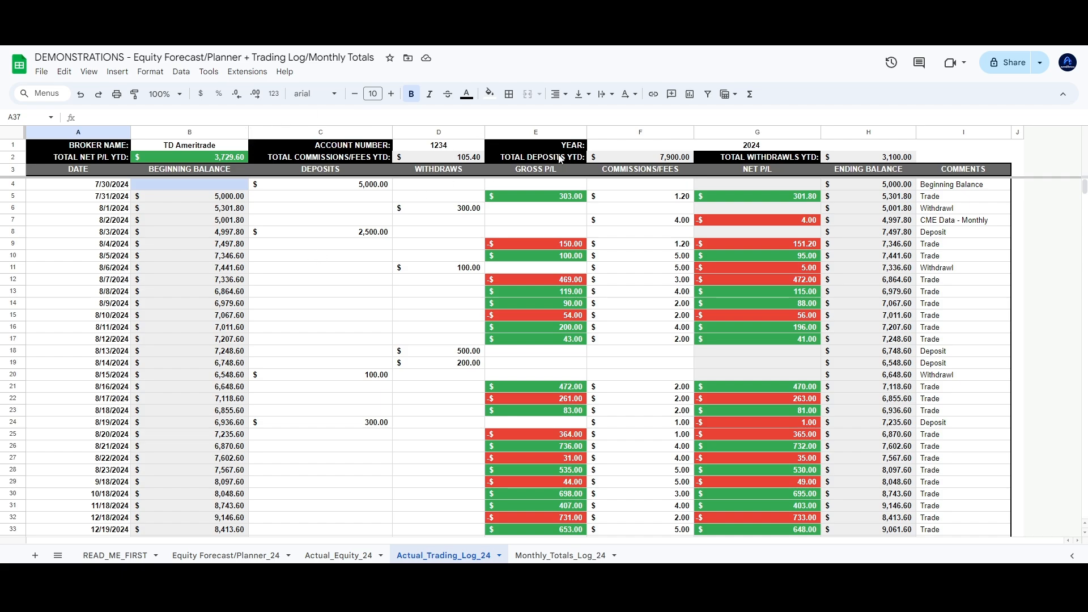
{"action": "scroll", "coordinate": [560, 157], "scroll_direction": "down", "scroll_amount": 3}
{"action": "scroll", "coordinate": [510, 227], "scroll_direction": "up", "scroll_amount": 3}
{"action": "scroll", "coordinate": [478, 269], "scroll_direction": "down", "scroll_amount": 8}
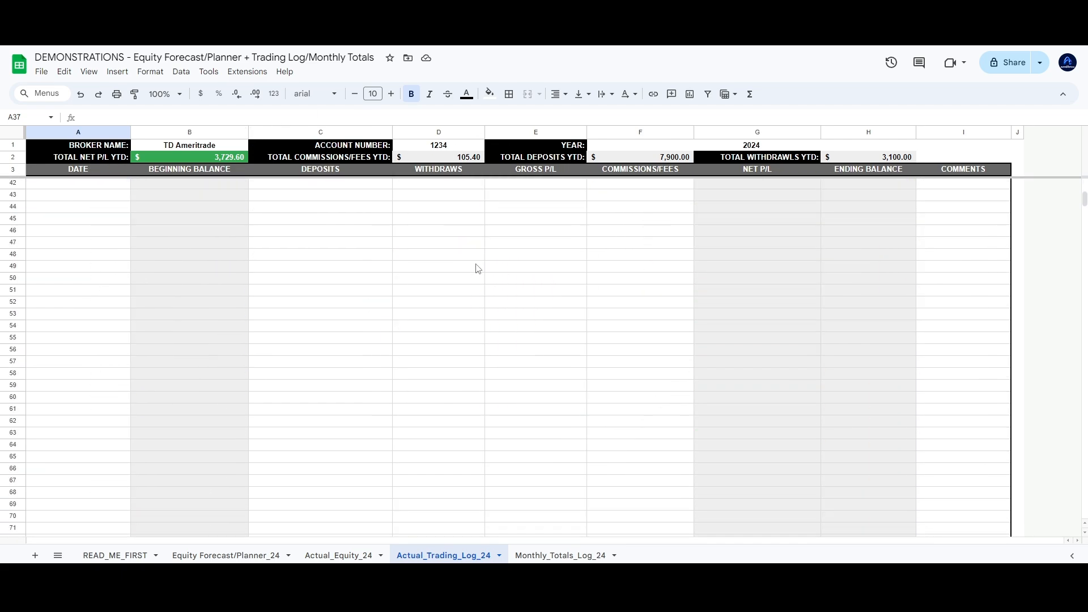
{"action": "scroll", "coordinate": [479, 281], "scroll_direction": "up", "scroll_amount": 10}
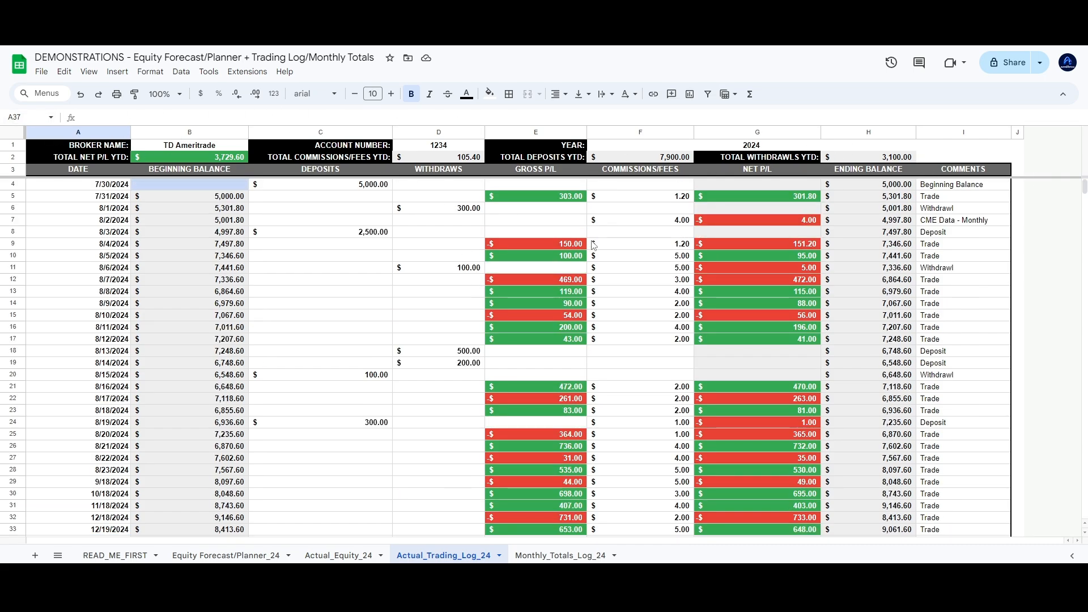
View the Monthly_Totals_Log_24 overview and inspect the January and July beginning-balance formulas in B5 and B11
{"action": "left_click", "coordinate": [542, 557]}
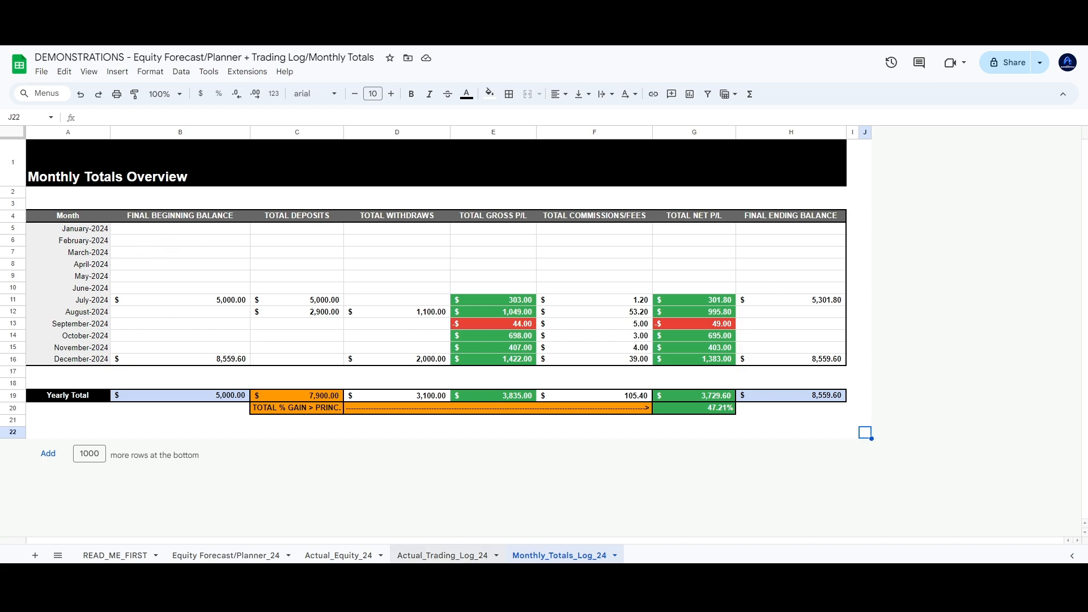
{"action": "left_click", "coordinate": [454, 559]}
{"action": "left_click", "coordinate": [584, 559]}
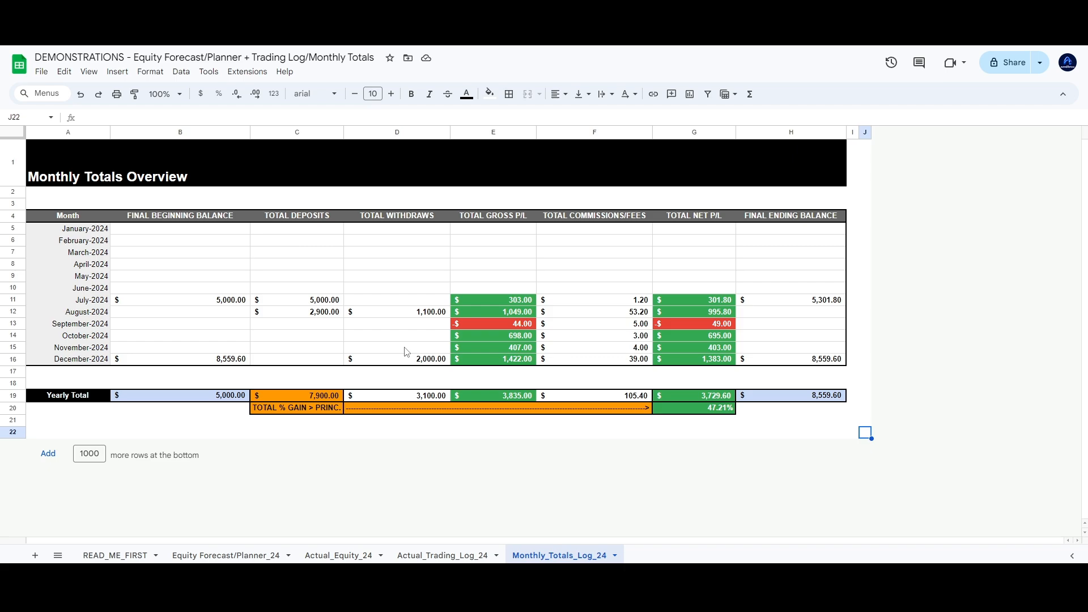
{"action": "left_click", "coordinate": [198, 232]}
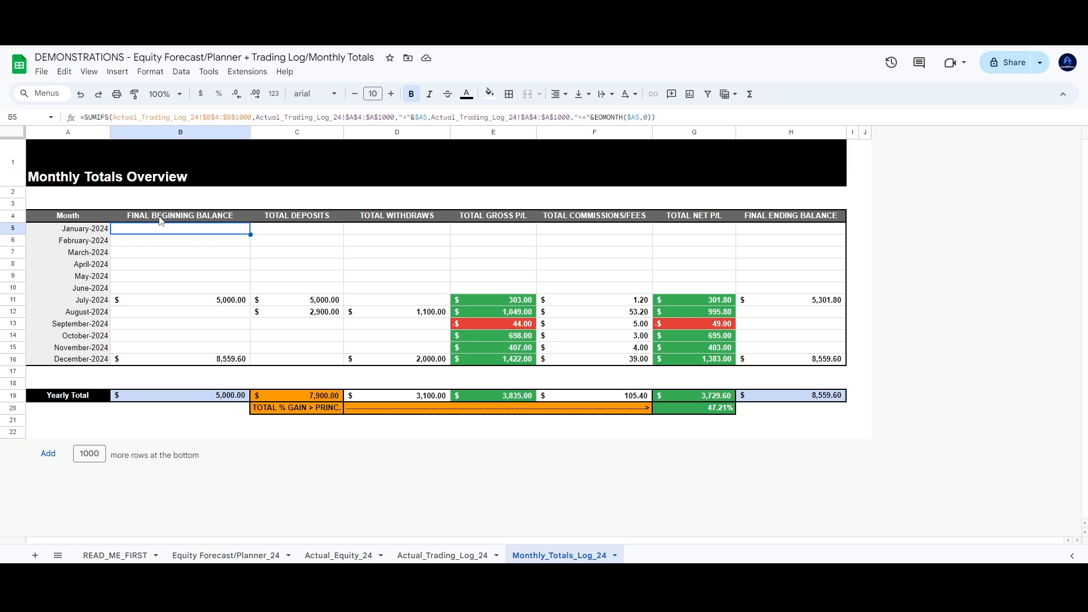
{"action": "left_click", "coordinate": [165, 302]}
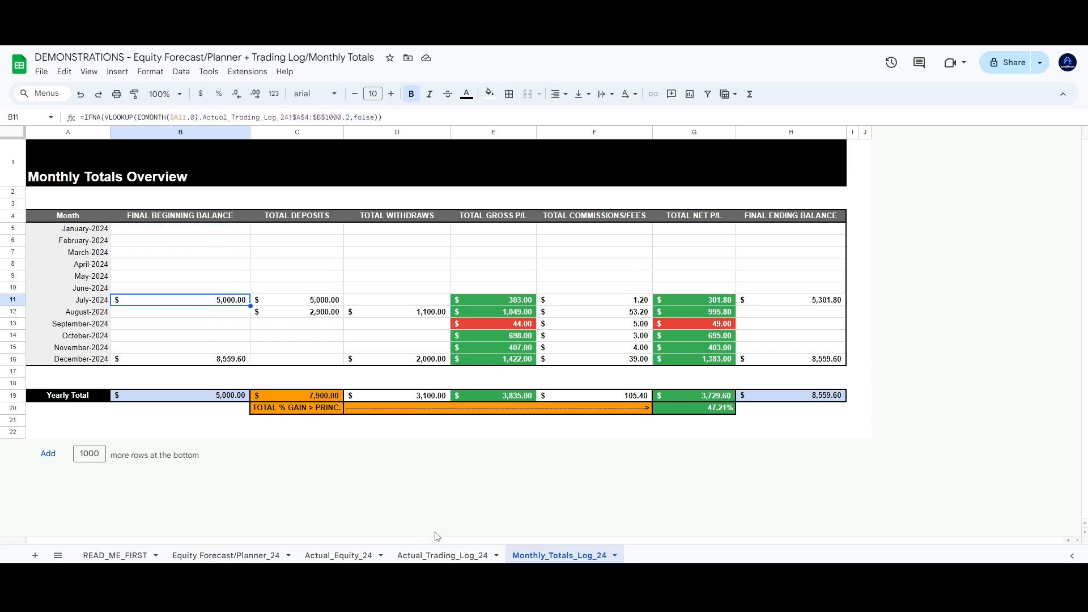
{"action": "left_click", "coordinate": [442, 555]}
{"action": "scroll", "coordinate": [195, 427], "scroll_direction": "down", "scroll_amount": 5}
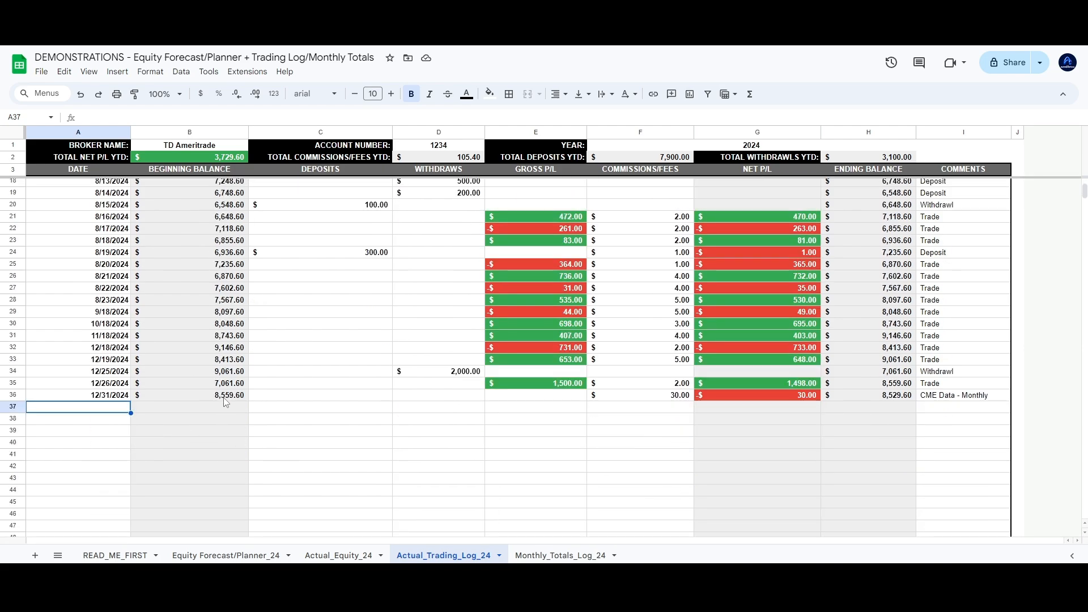
{"action": "left_click", "coordinate": [225, 400]}
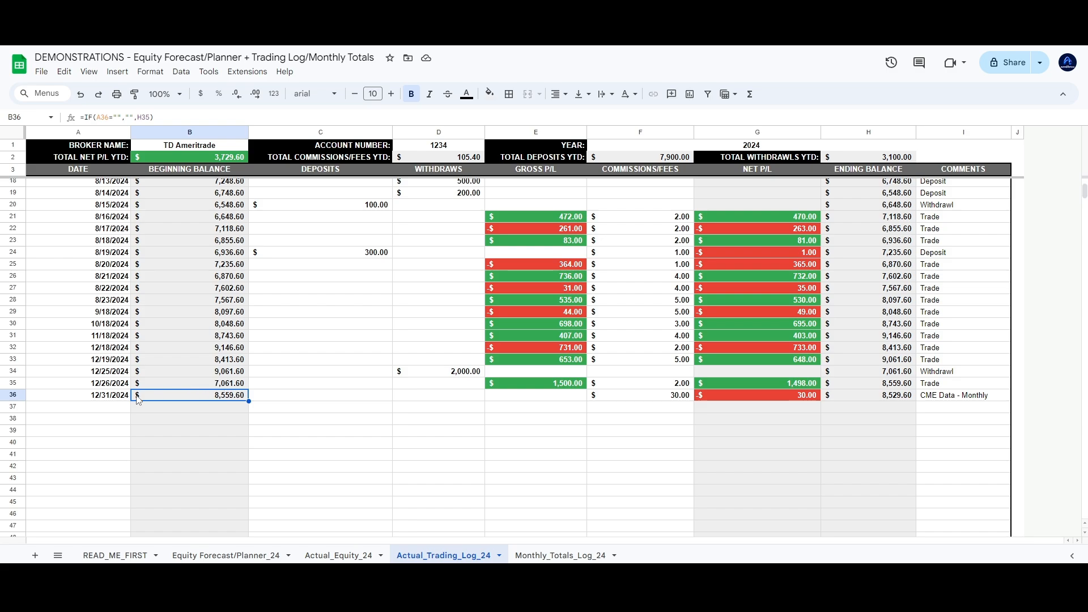
{"action": "left_click", "coordinate": [591, 556]}
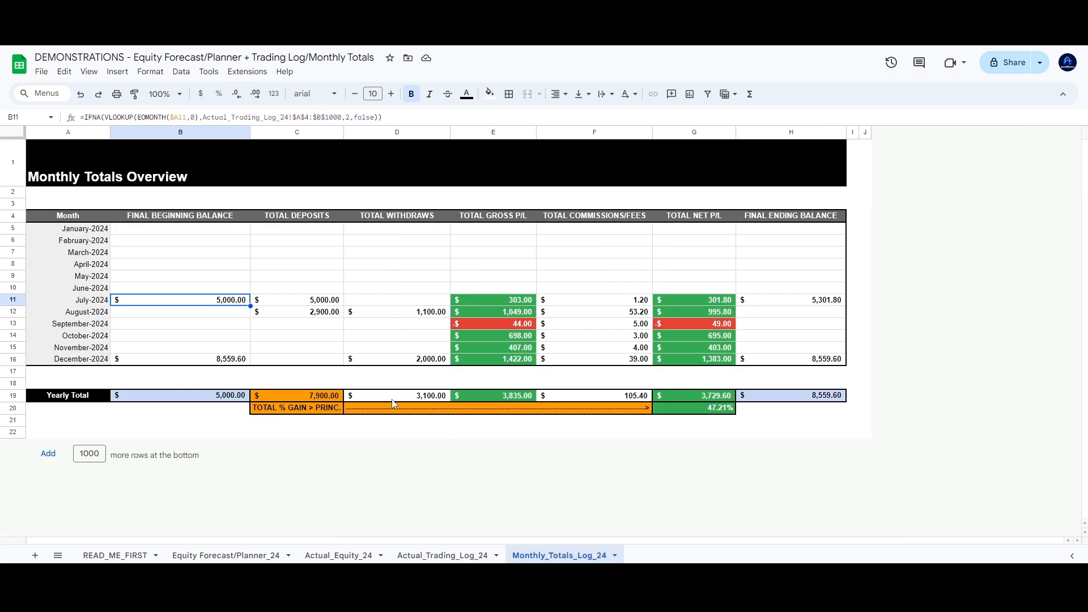
{"action": "left_click", "coordinate": [228, 361]}
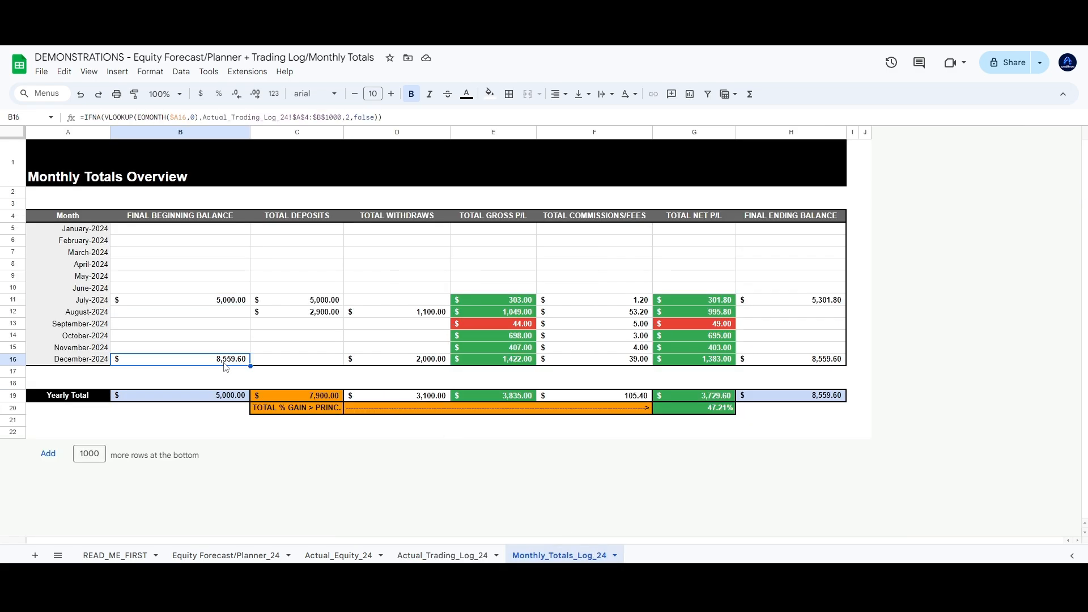
{"action": "left_click", "coordinate": [211, 304]}
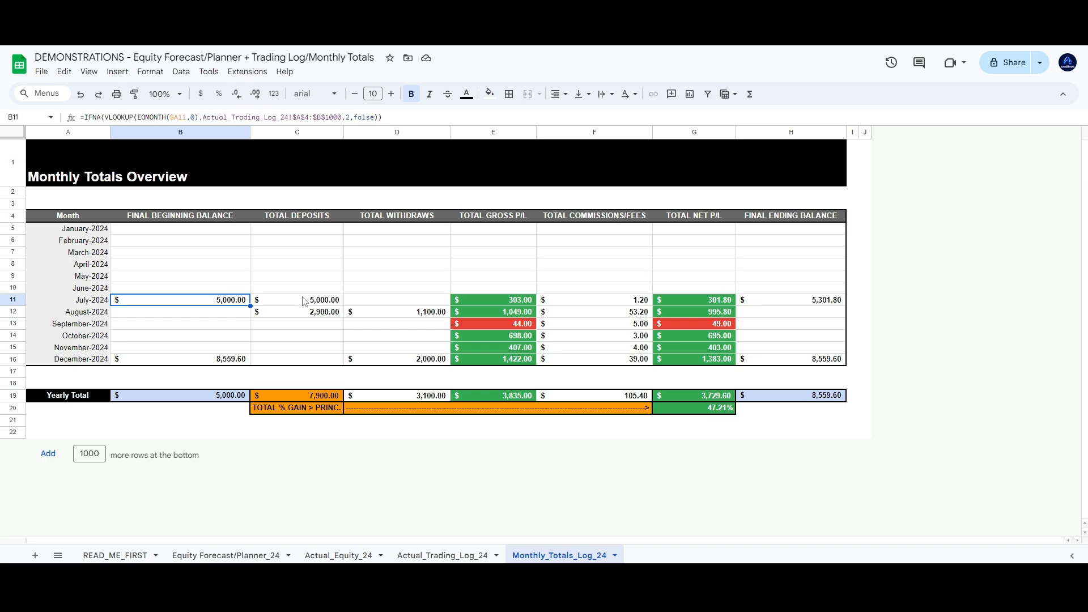
{"action": "left_click_drag", "start_coordinate": [309, 288], "coordinate": [311, 328]}
{"action": "left_click", "coordinate": [220, 301]}
{"action": "left_click", "coordinate": [386, 312]}
{"action": "left_click", "coordinate": [503, 311]}
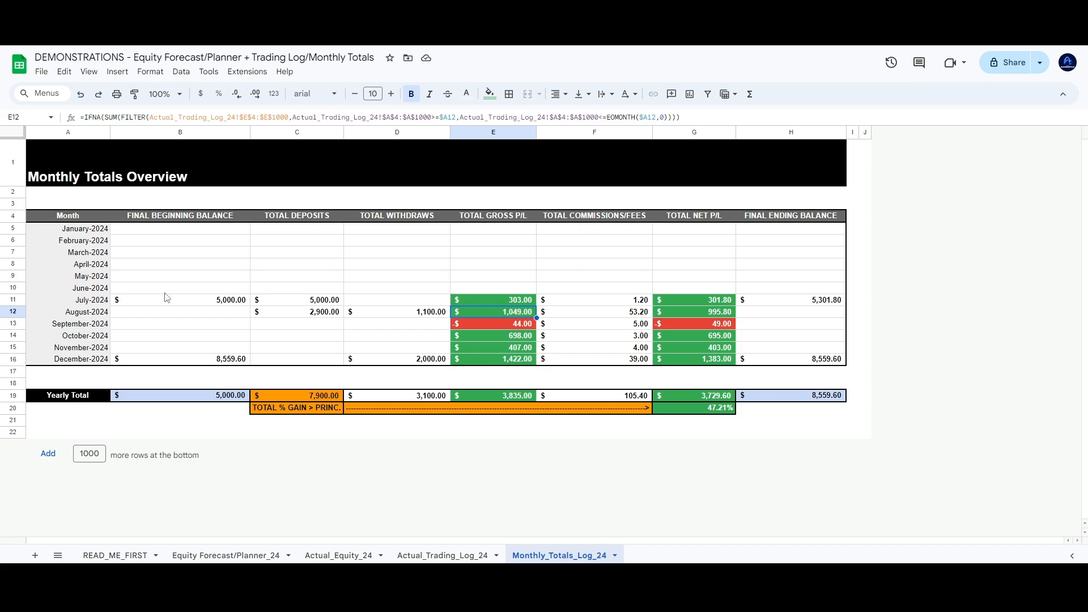
{"action": "left_click_drag", "start_coordinate": [619, 300], "coordinate": [615, 352]}
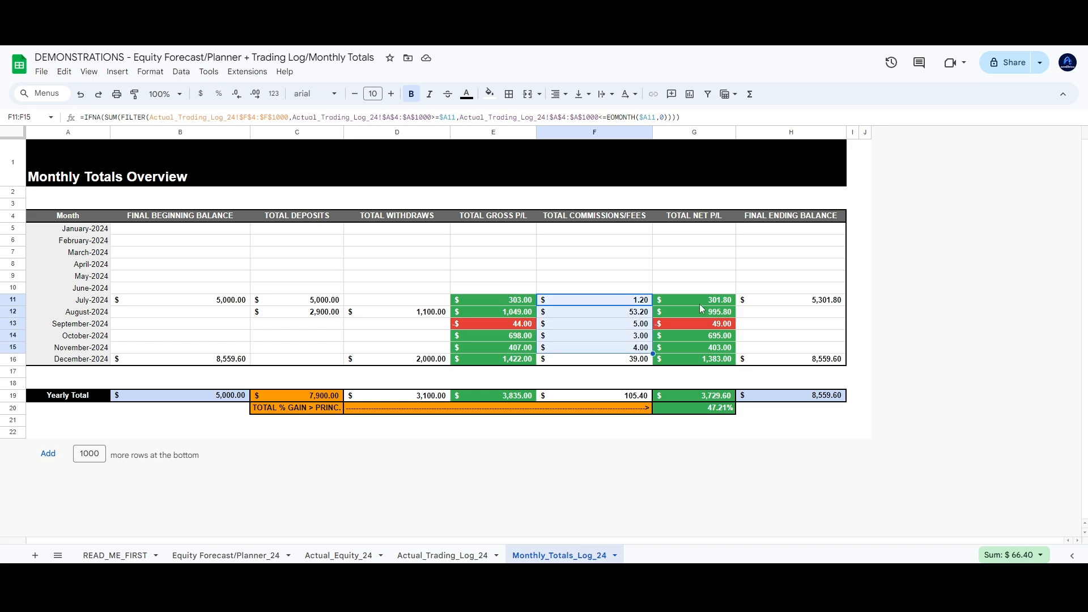
{"action": "left_click_drag", "start_coordinate": [724, 300], "coordinate": [722, 362]}
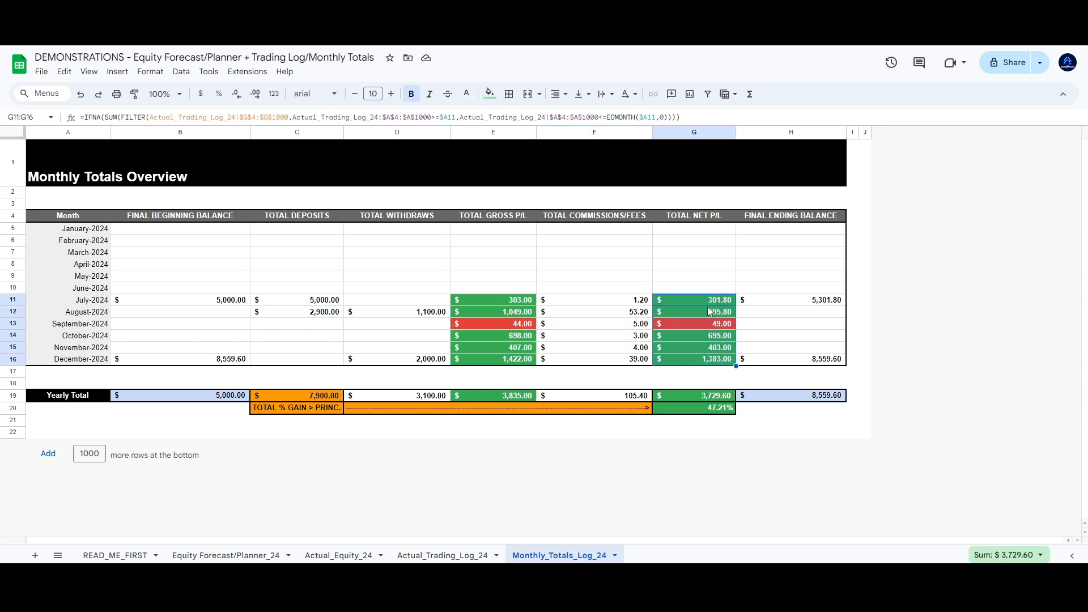
{"action": "left_click", "coordinate": [684, 304]}
{"action": "left_click", "coordinate": [442, 555]}
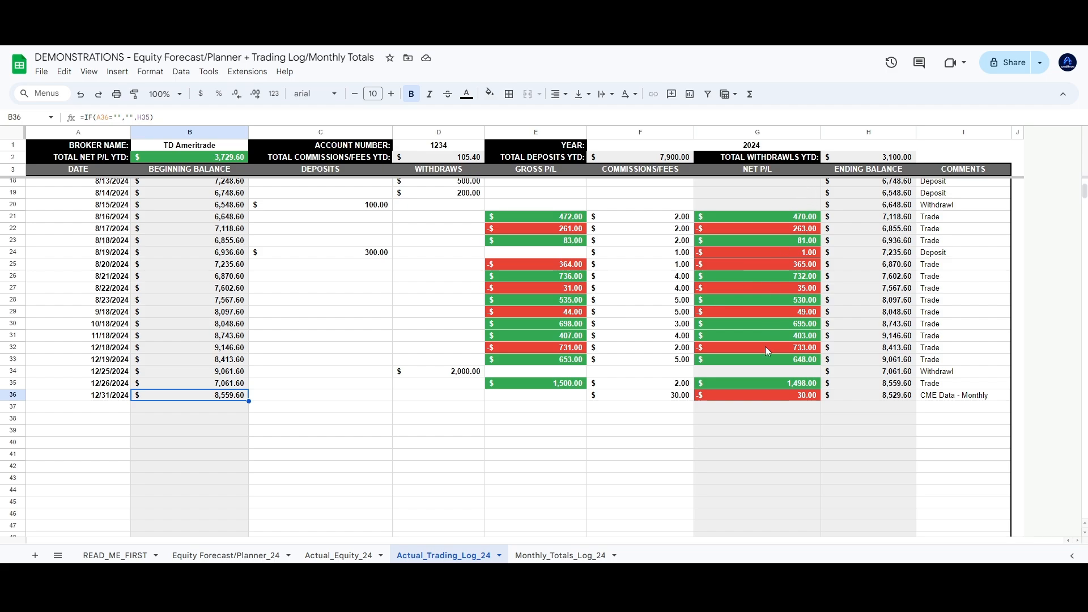
{"action": "left_click_drag", "start_coordinate": [760, 396], "coordinate": [759, 371]}
{"action": "left_click", "coordinate": [561, 555]}
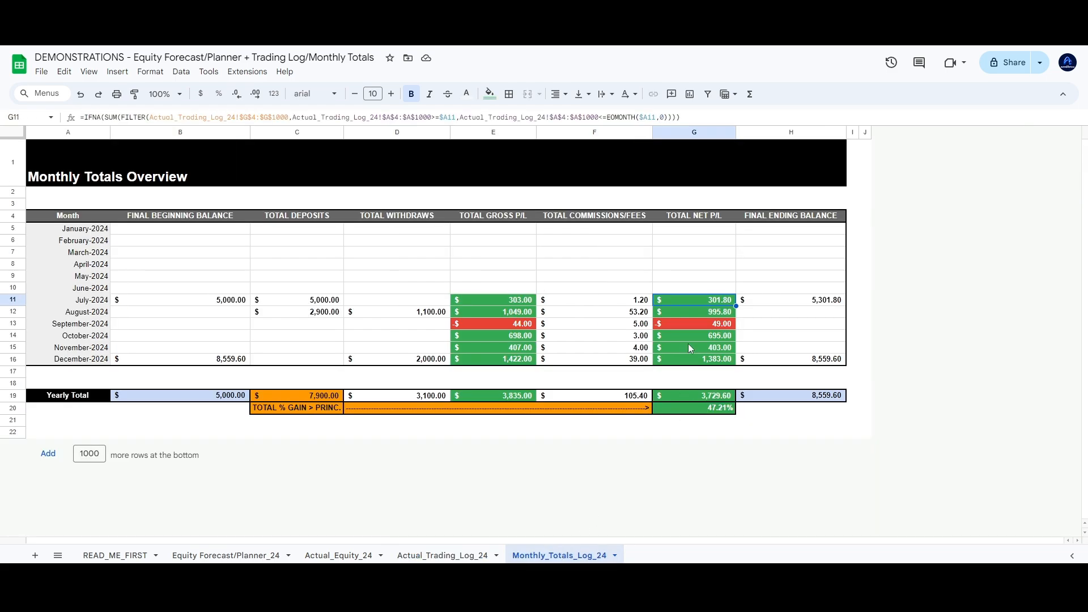
{"action": "left_click", "coordinate": [463, 556]}
{"action": "scroll", "coordinate": [624, 385], "scroll_direction": "up", "scroll_amount": 5}
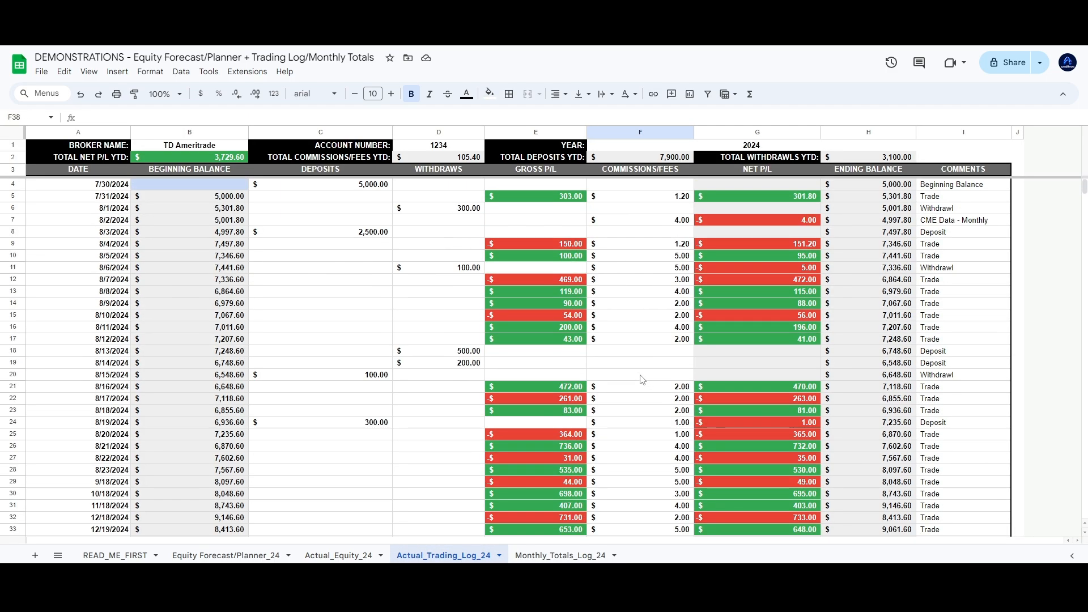
{"action": "left_click", "coordinate": [578, 557]}
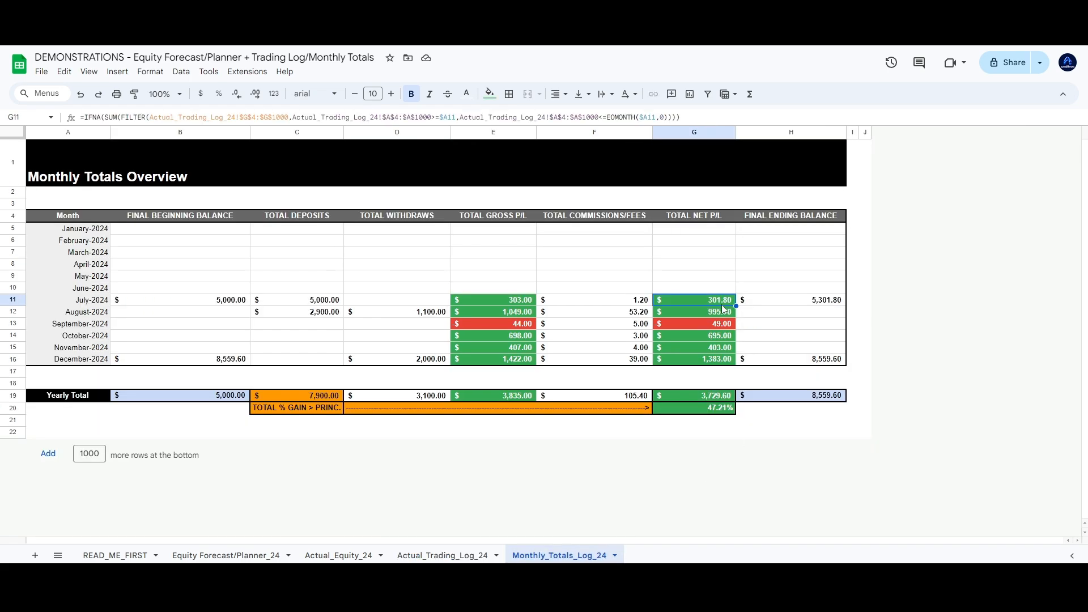
{"action": "left_click", "coordinate": [809, 286]}
{"action": "left_click", "coordinate": [809, 304]}
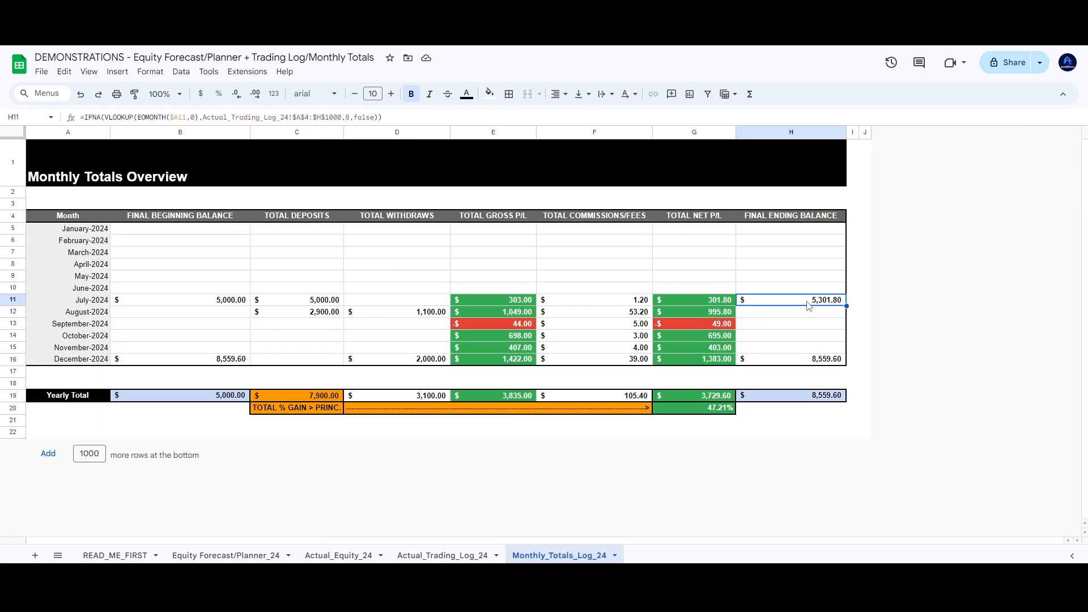
{"action": "left_click", "coordinate": [442, 556]}
{"action": "scroll", "coordinate": [885, 262], "scroll_direction": "down", "scroll_amount": 5}
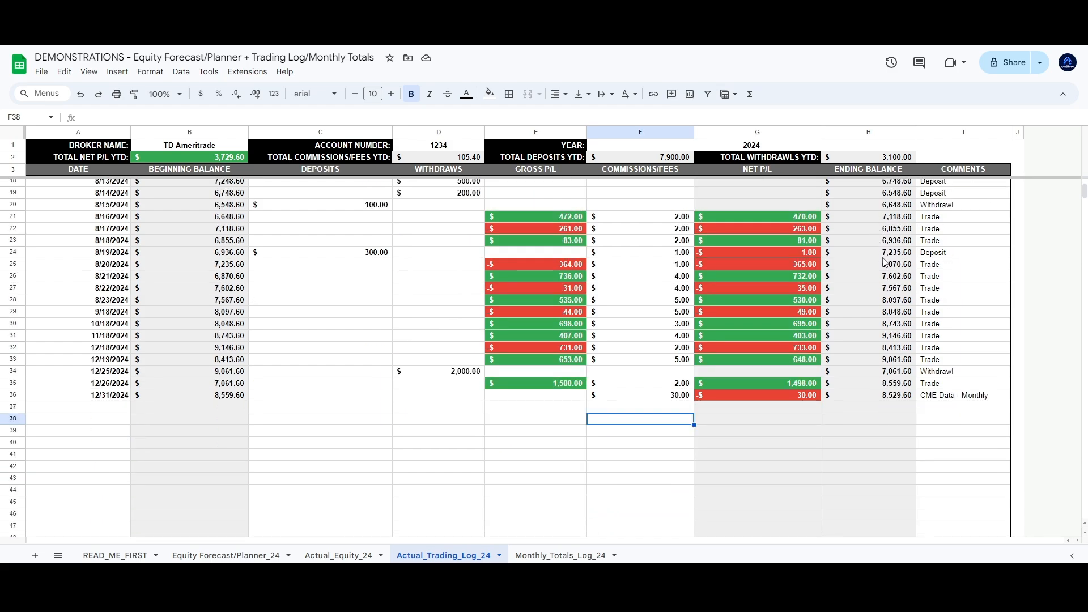
{"action": "left_click", "coordinate": [889, 397]}
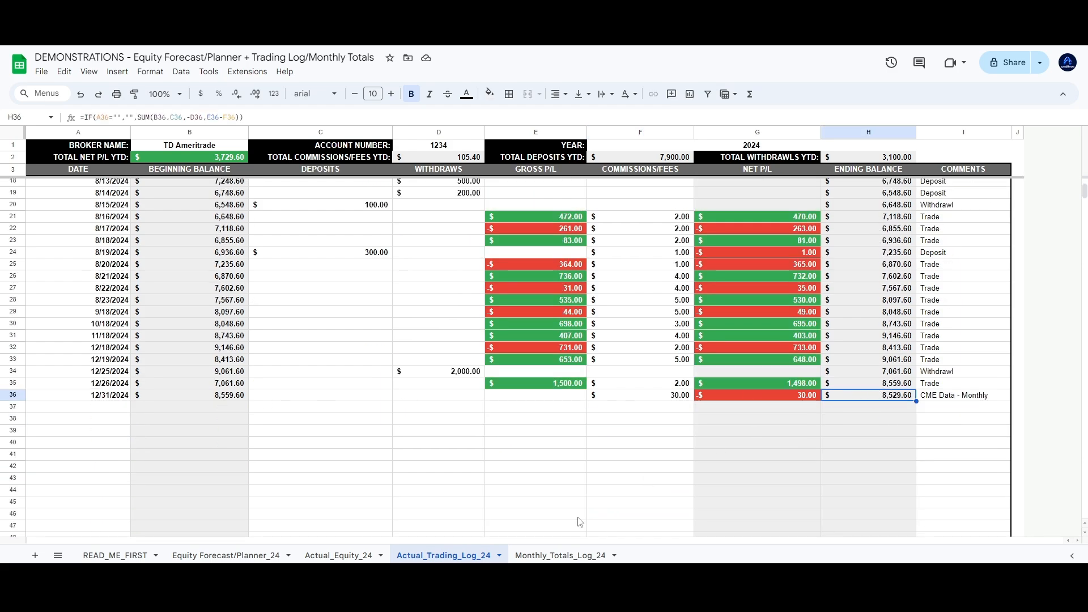
{"action": "left_click", "coordinate": [553, 551]}
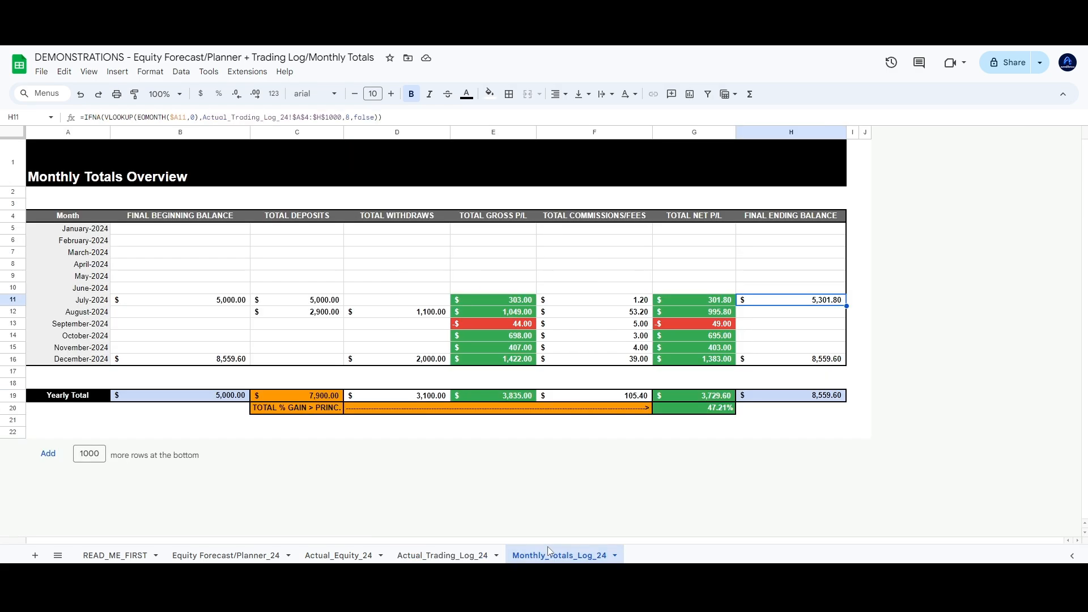
{"action": "left_click", "coordinate": [236, 392]}
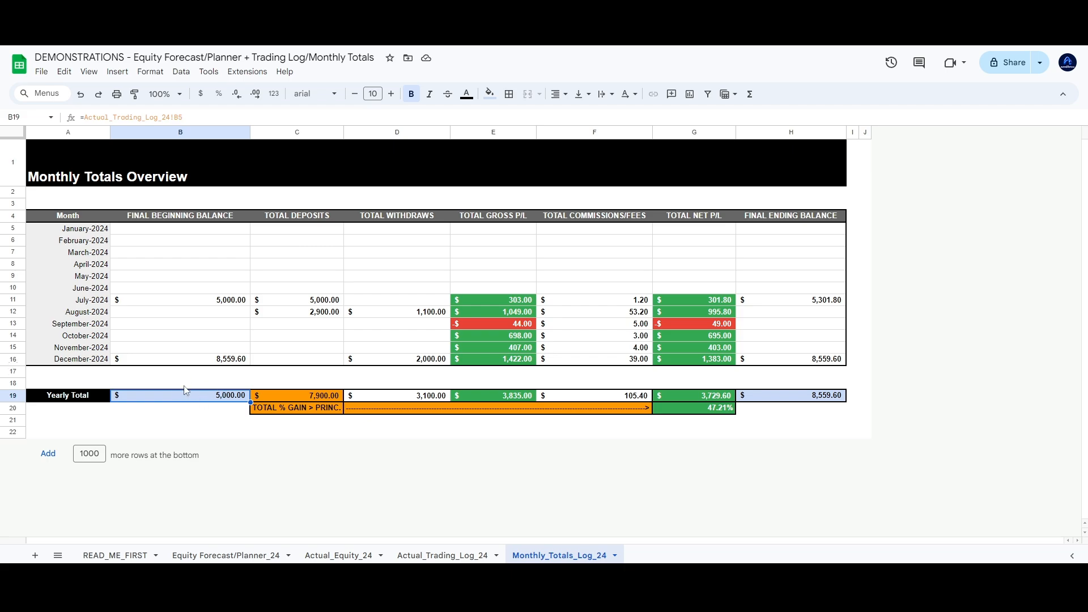
Check the opening $5,000 deposit in C4, then the total deposits formula in Monthly_Totals_Log_24's C19
{"action": "left_click", "coordinate": [453, 555]}
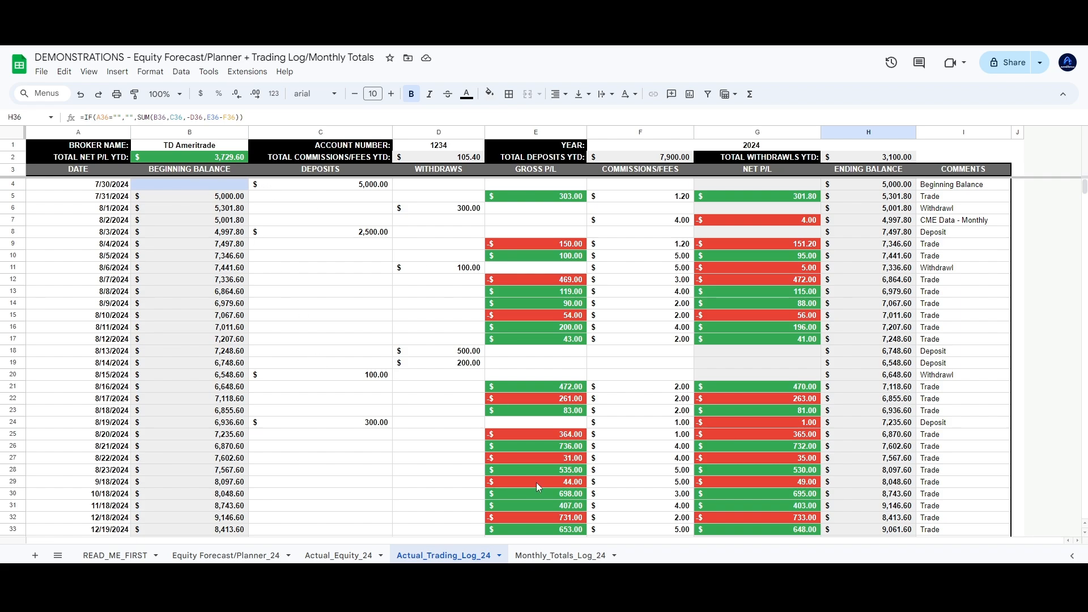
{"action": "left_click", "coordinate": [563, 556]}
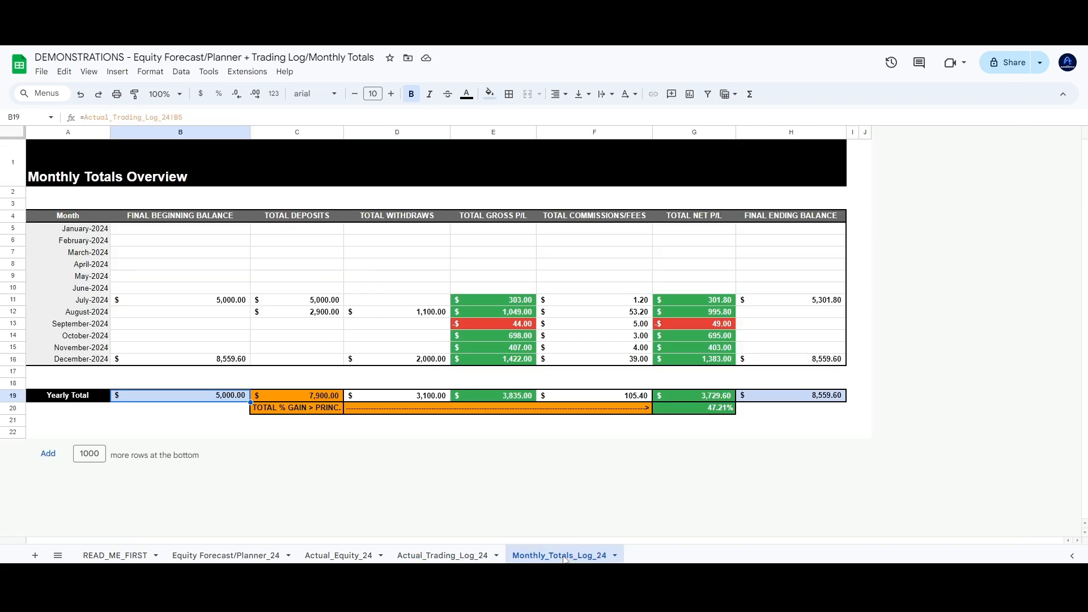
{"action": "left_click", "coordinate": [473, 557]}
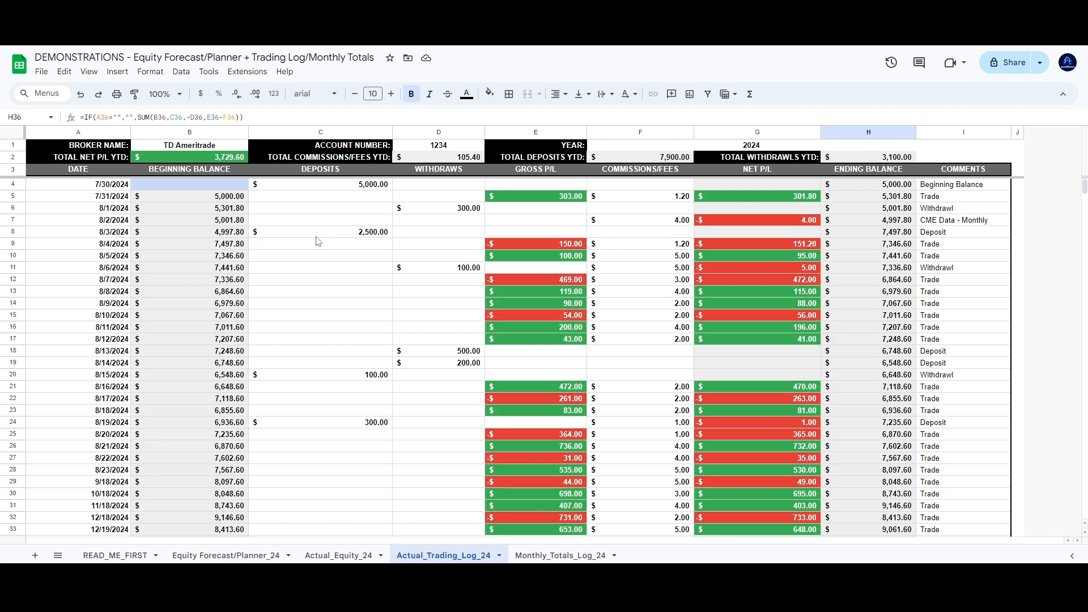
{"action": "left_click", "coordinate": [584, 556]}
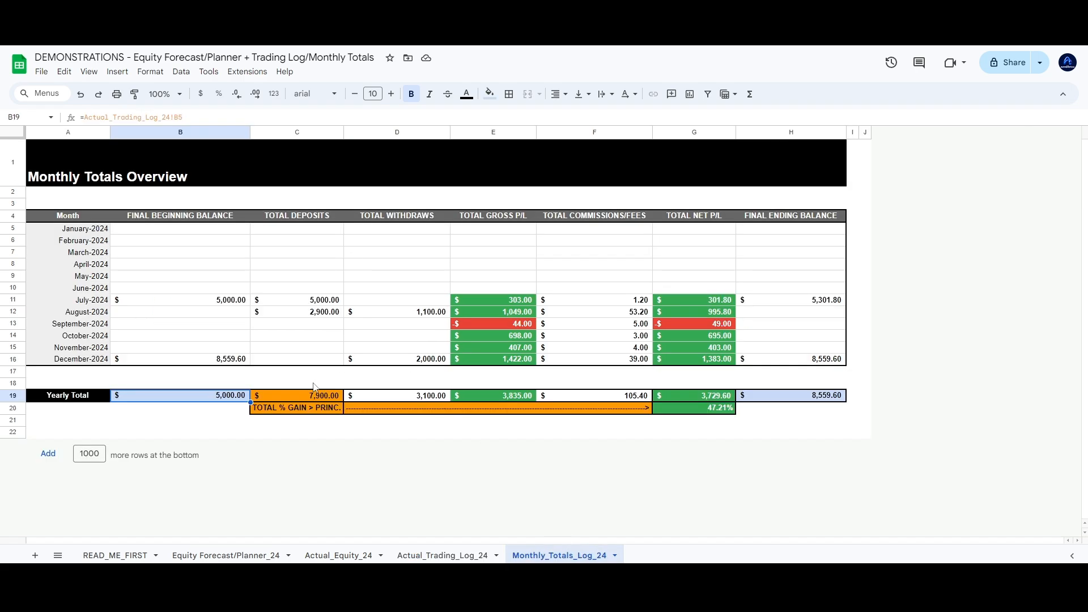
{"action": "left_click", "coordinate": [485, 556]}
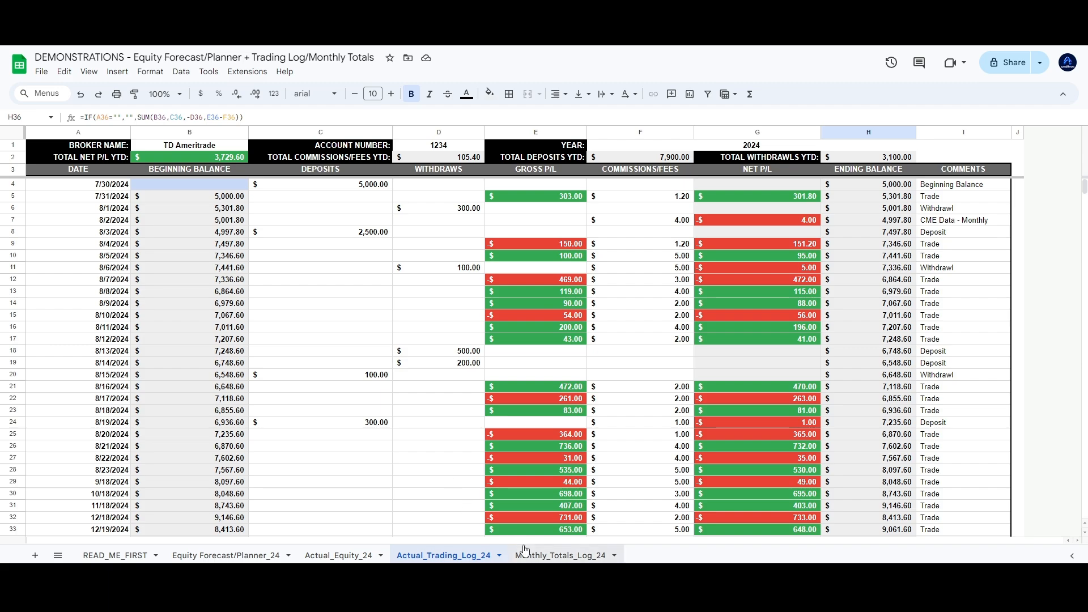
{"action": "left_click", "coordinate": [359, 188]}
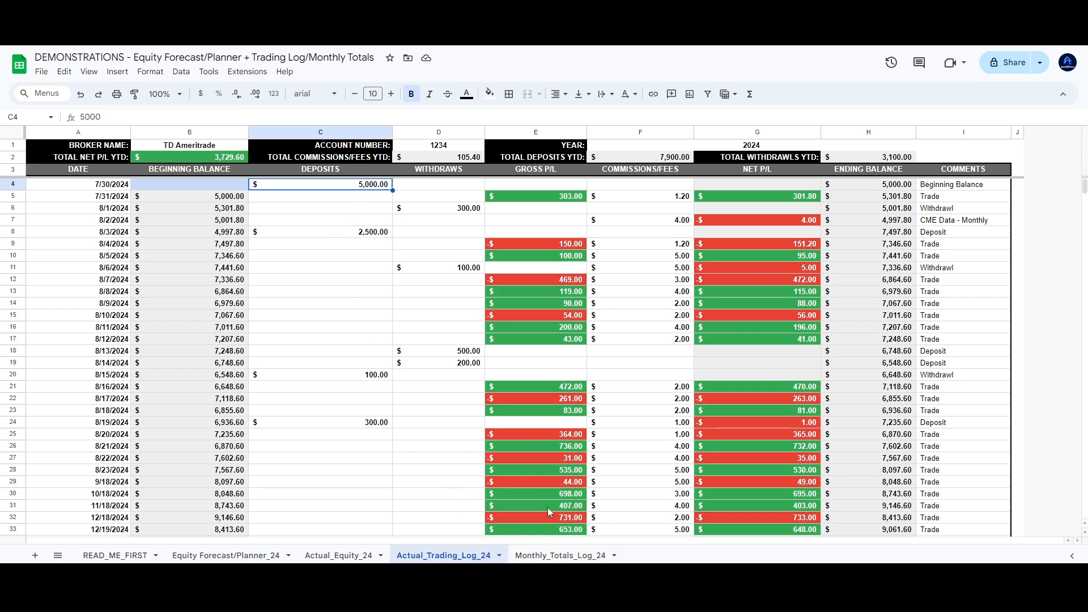
{"action": "left_click", "coordinate": [561, 555]}
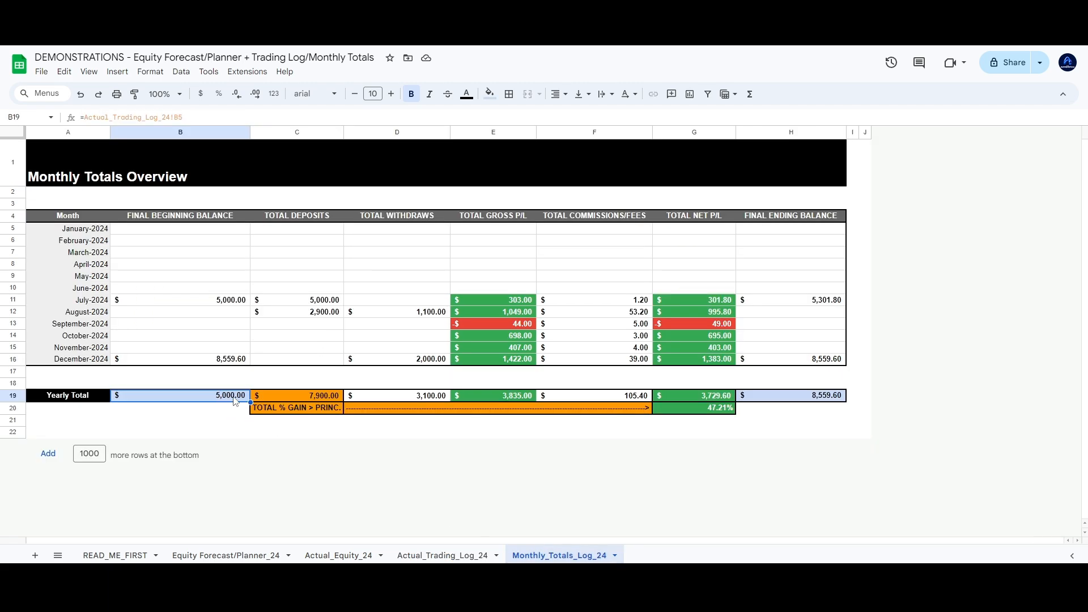
{"action": "left_click", "coordinate": [326, 398]}
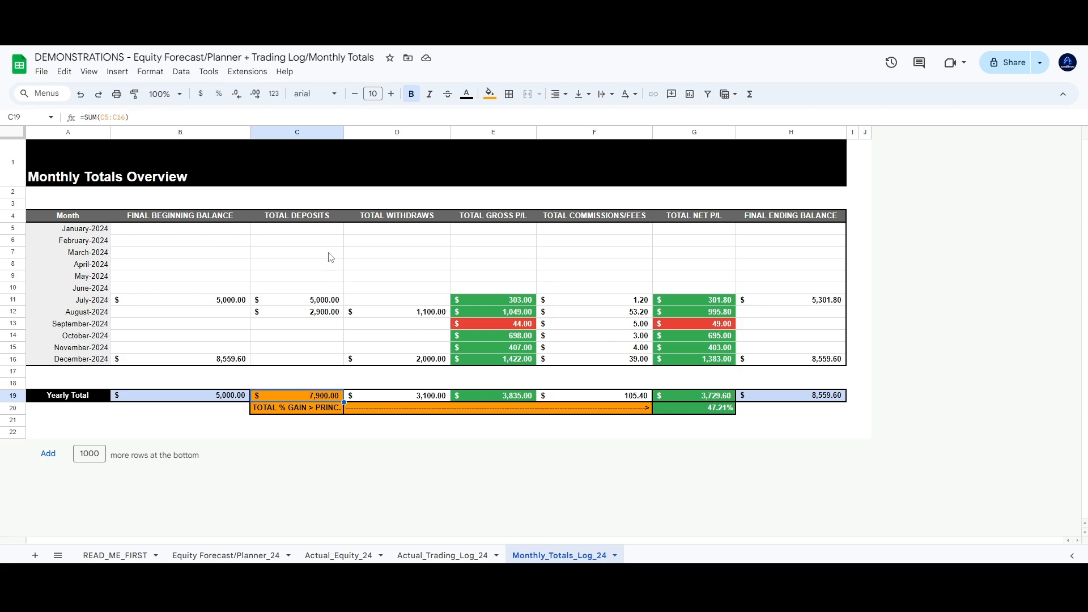
{"action": "left_click", "coordinate": [418, 396]}
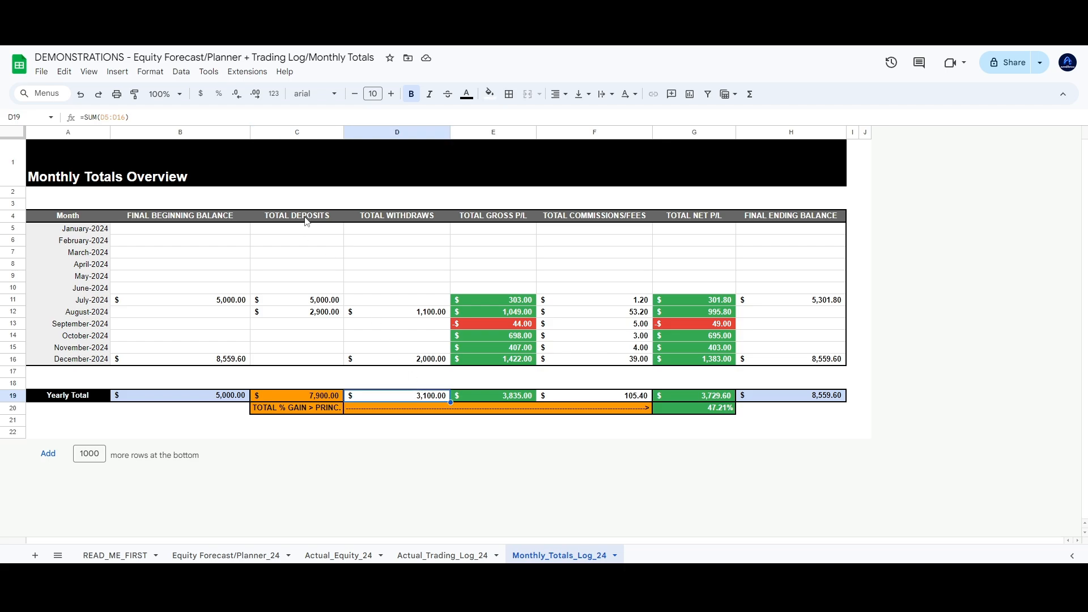
{"action": "left_click", "coordinate": [533, 397]}
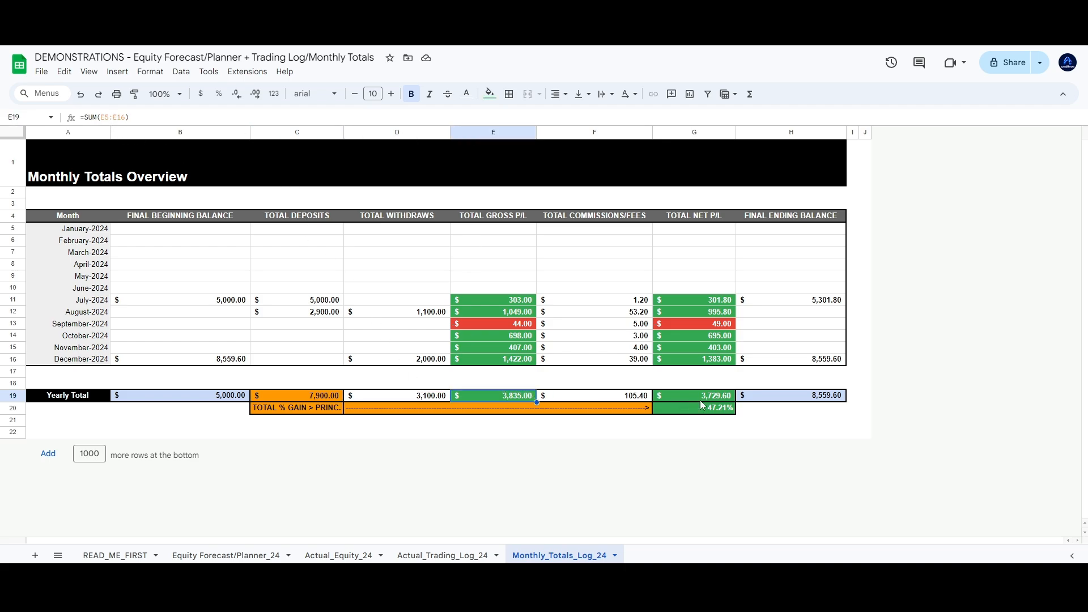
{"action": "left_click", "coordinate": [805, 399]}
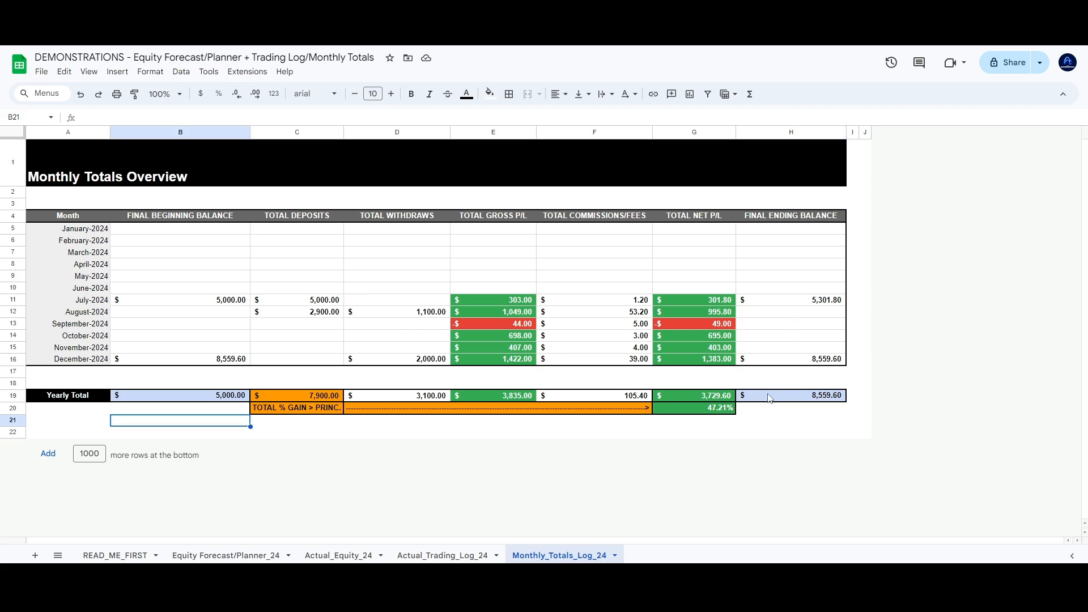
{"action": "left_click", "coordinate": [769, 398]}
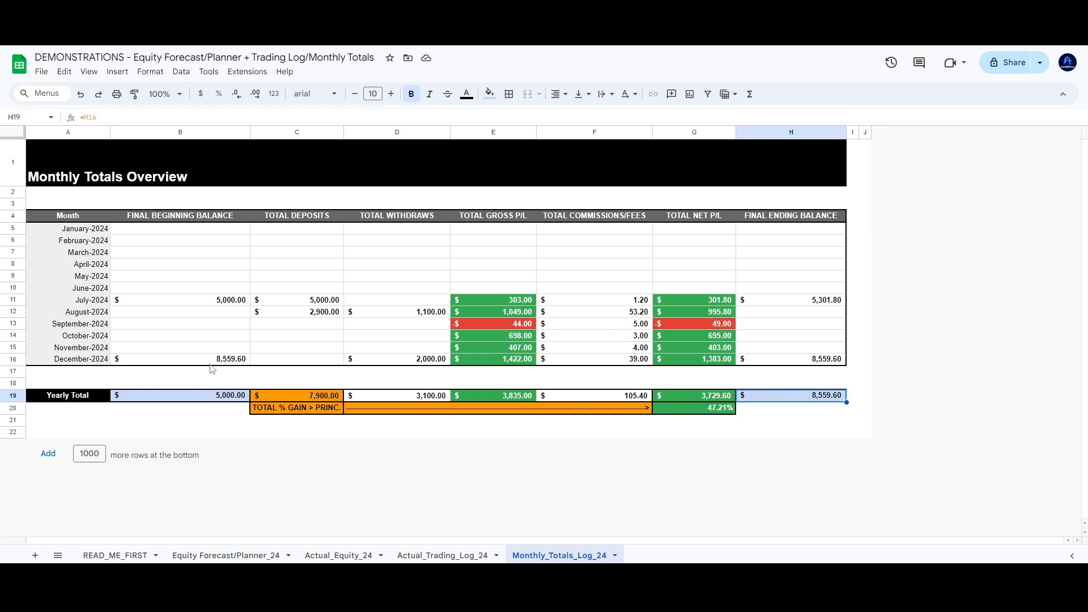
{"action": "left_click", "coordinate": [182, 396]}
{"action": "left_click", "coordinate": [177, 408]}
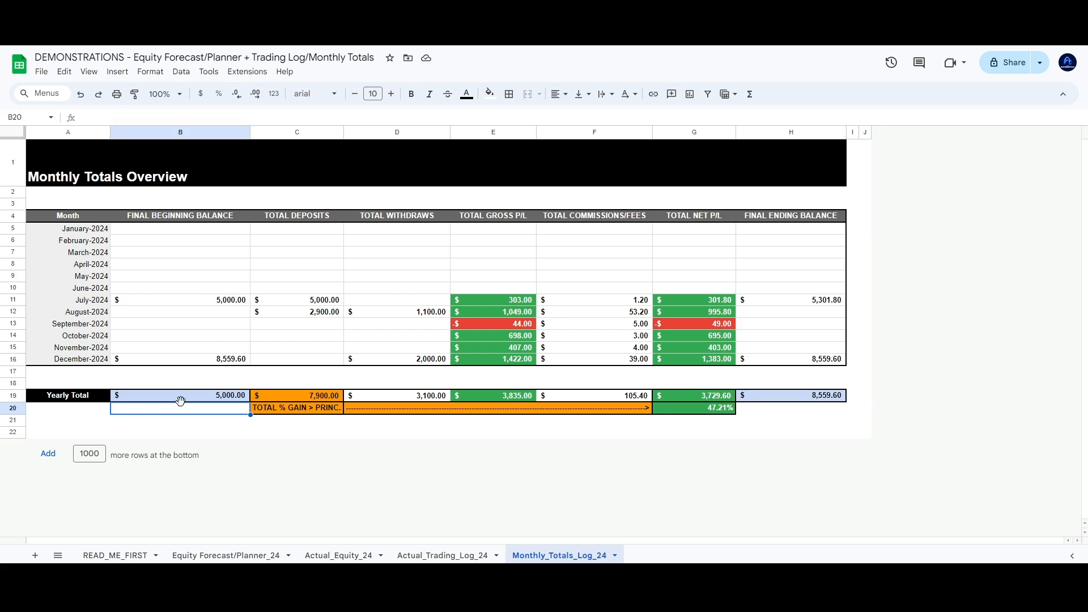
{"action": "left_click", "coordinate": [179, 397]}
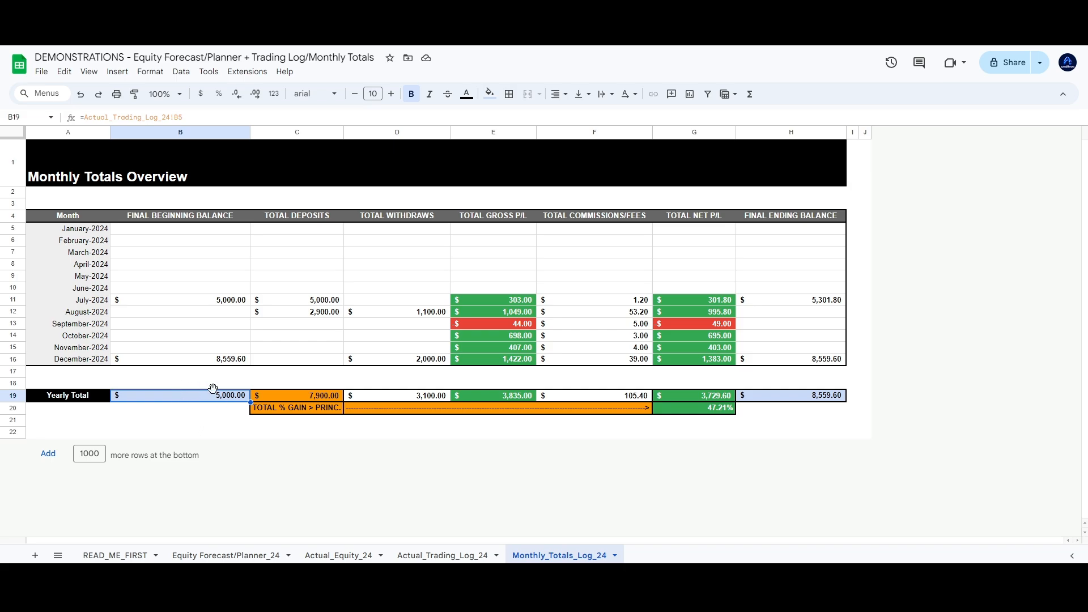
{"action": "left_click", "coordinate": [826, 397]}
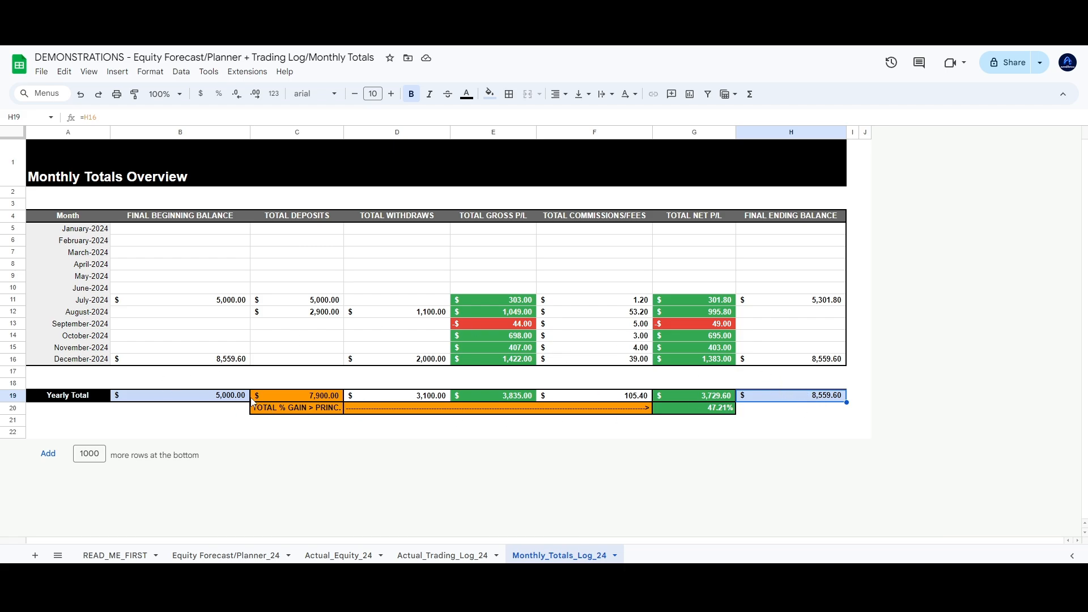
{"action": "left_click", "coordinate": [216, 400]}
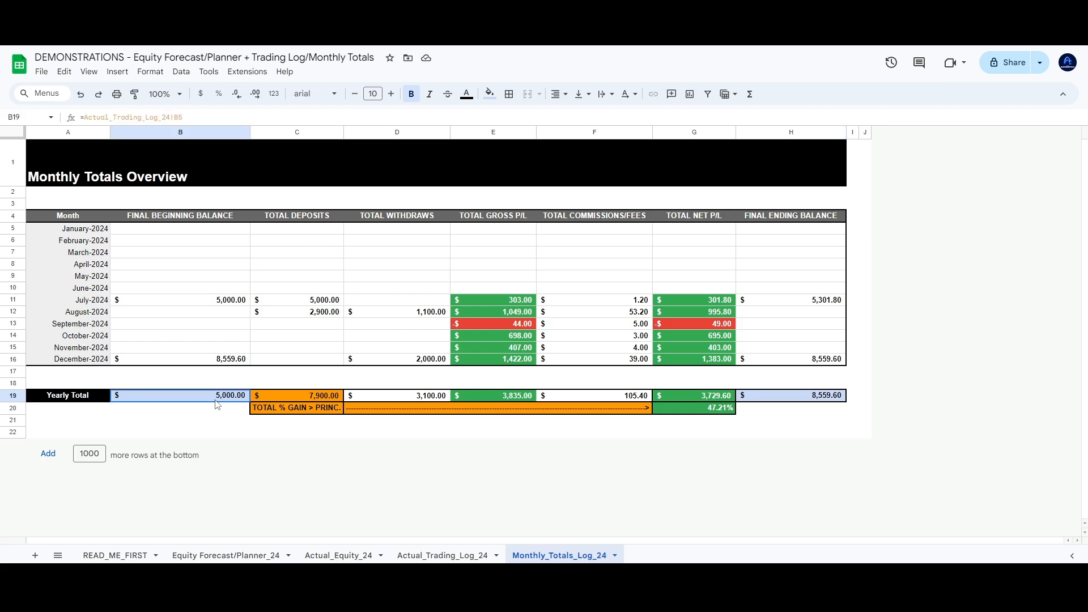
{"action": "left_click", "coordinate": [823, 399]}
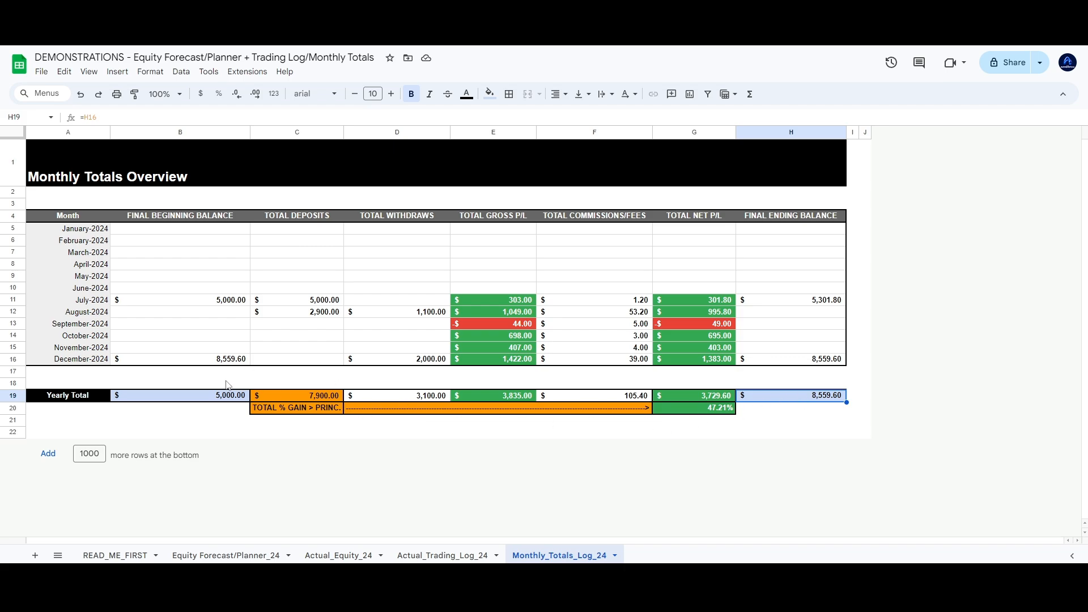
{"action": "left_click", "coordinate": [317, 411]}
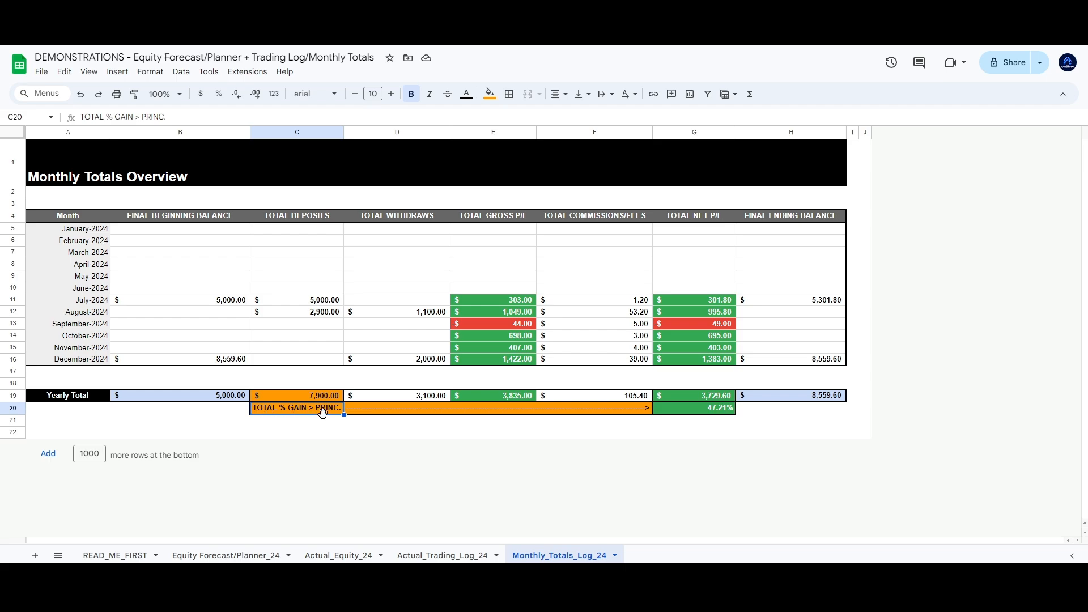
{"action": "left_click", "coordinate": [723, 413]}
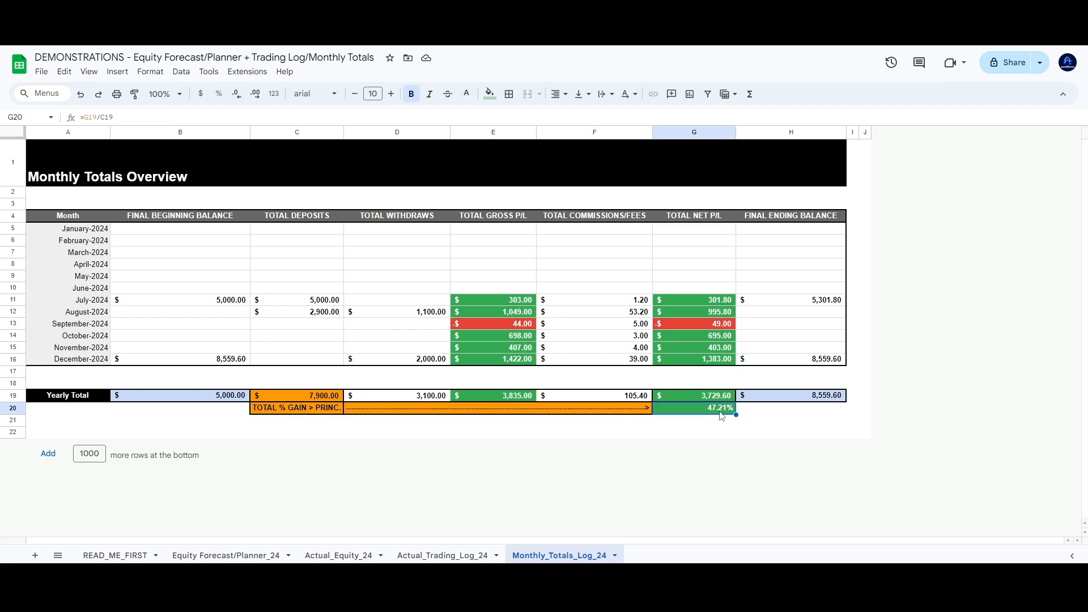
{"action": "left_click", "coordinate": [866, 433]}
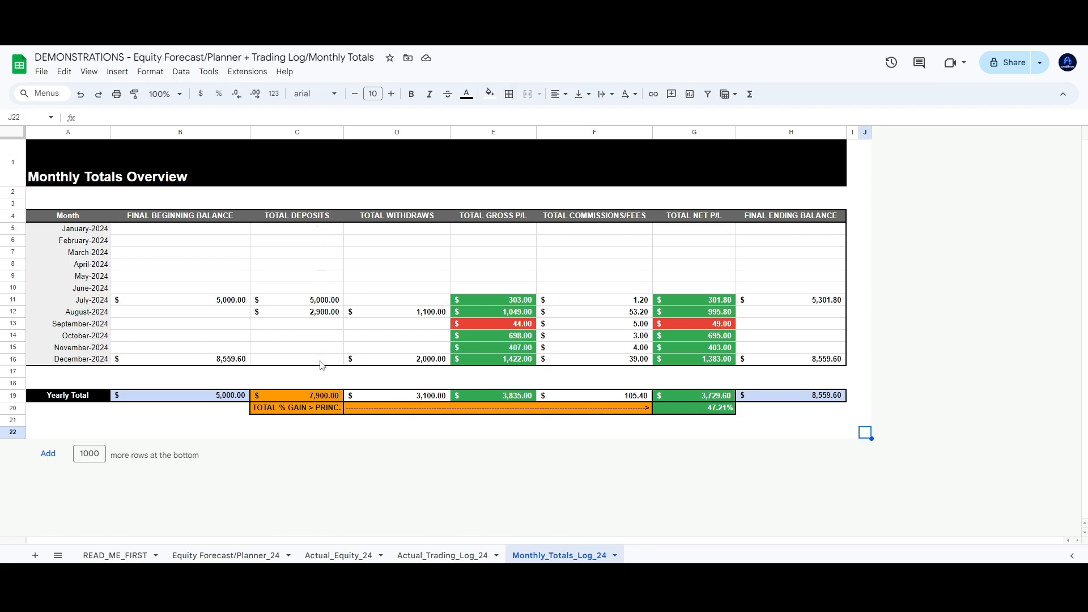
{"action": "left_click", "coordinate": [313, 393]}
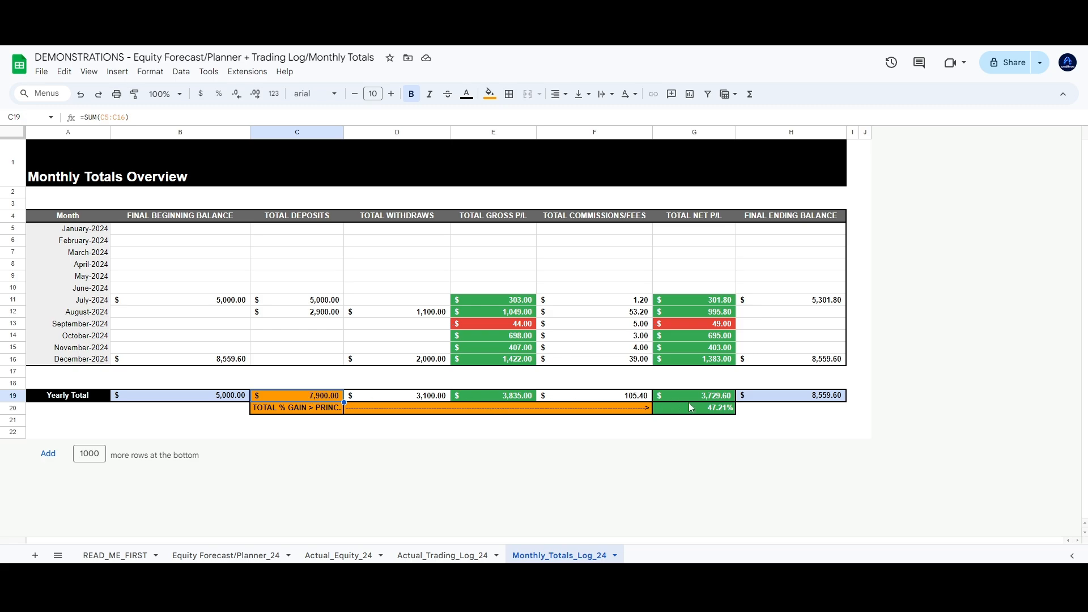
{"action": "left_click", "coordinate": [483, 397]}
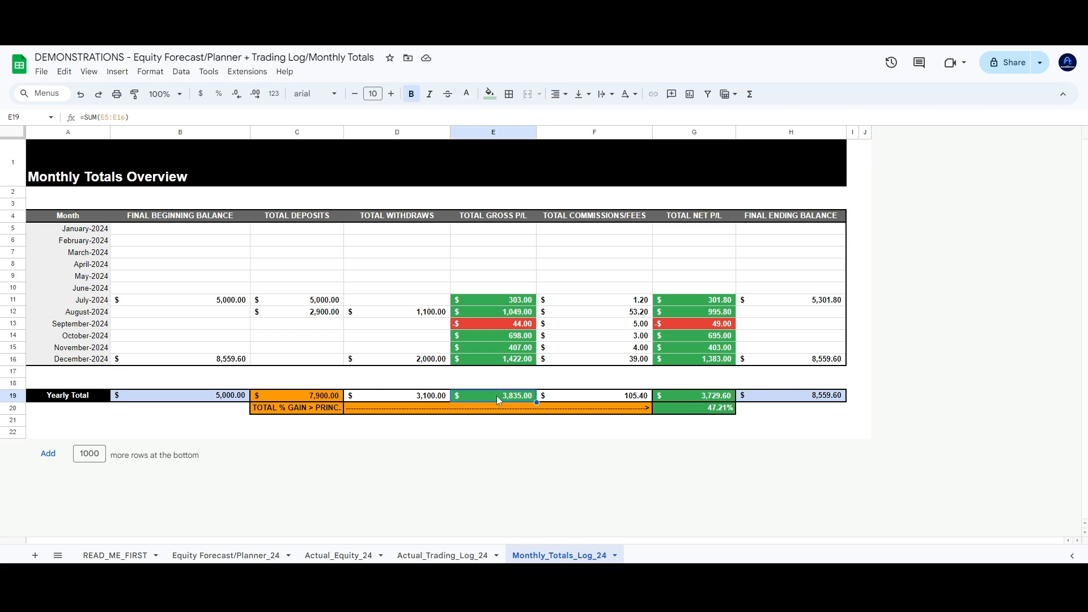
{"action": "left_click", "coordinate": [703, 409]}
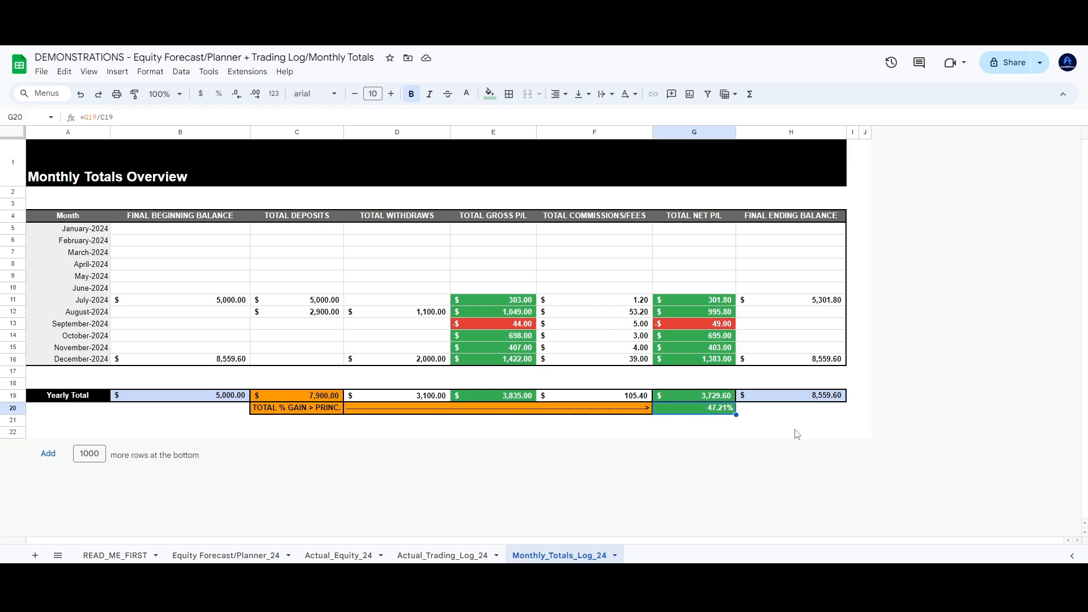
{"action": "left_click", "coordinate": [854, 438]}
{"action": "left_click", "coordinate": [865, 435]}
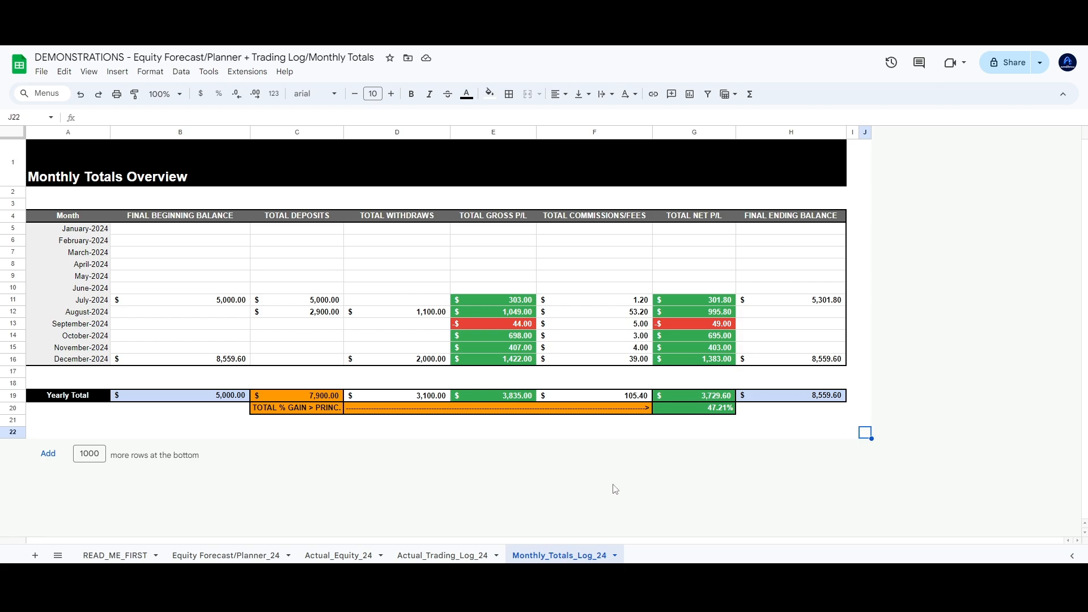
Cycle through the Actual_Trading_Log_24, Monthly_Totals_Log_24 and READ_ME_FIRST sheets, ending on Equity Forecast/Planner_24 at A1
{"action": "left_click", "coordinate": [444, 553]}
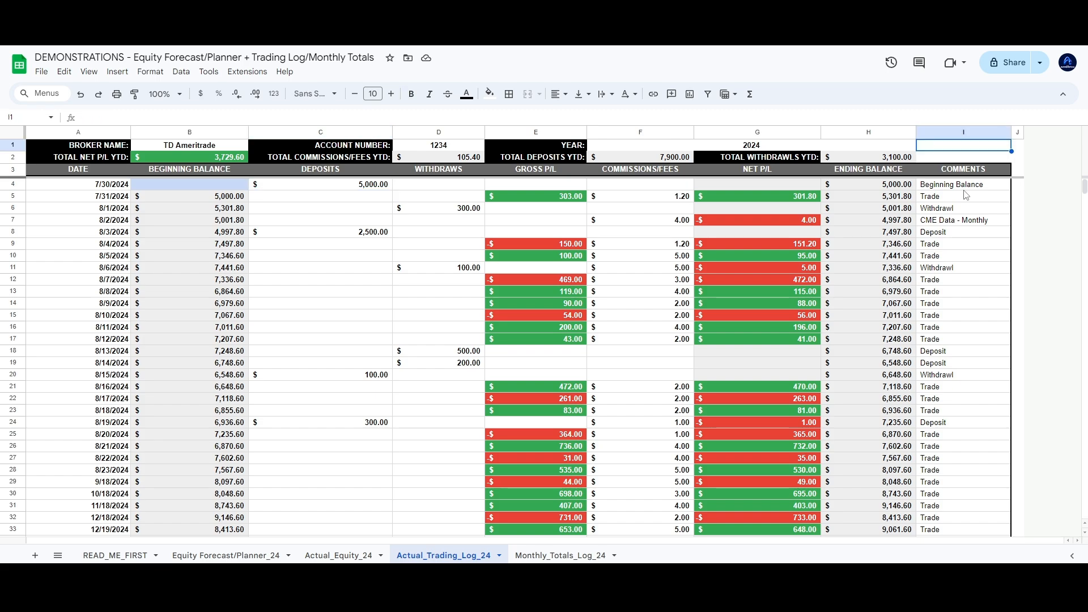
{"action": "left_click", "coordinate": [561, 555]}
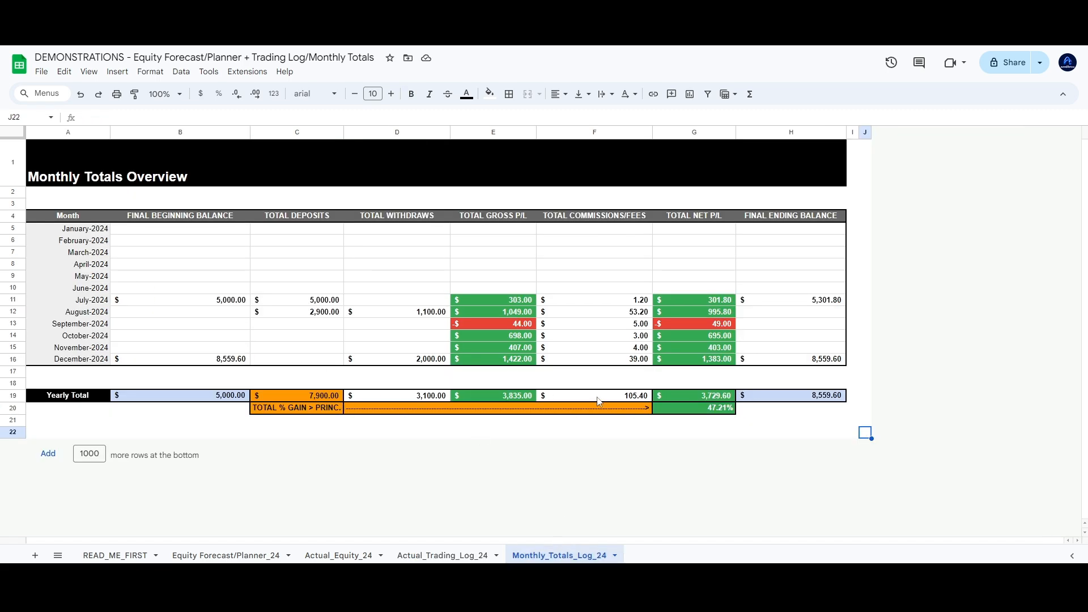
{"action": "left_click", "coordinate": [249, 555]}
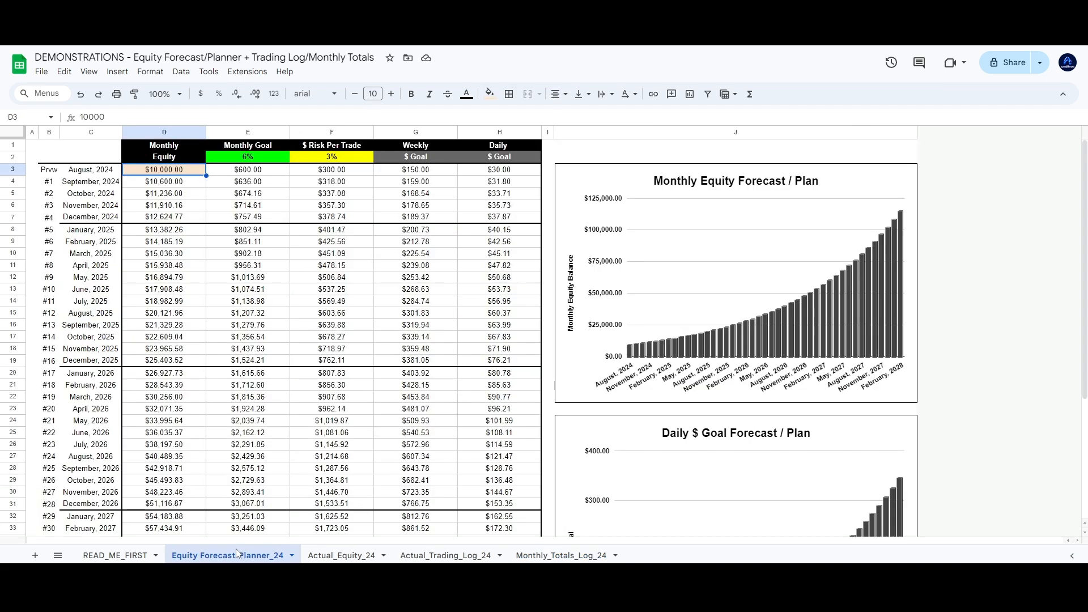
{"action": "left_click", "coordinate": [382, 555]}
{"action": "left_click", "coordinate": [448, 555]}
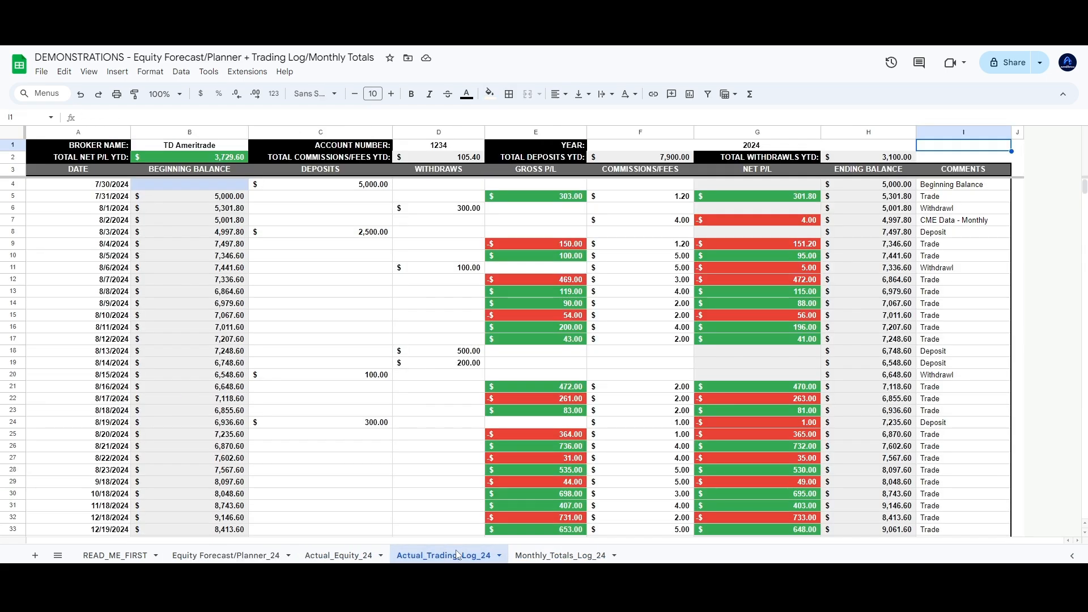
{"action": "left_click", "coordinate": [571, 555]}
{"action": "left_click", "coordinate": [145, 552]}
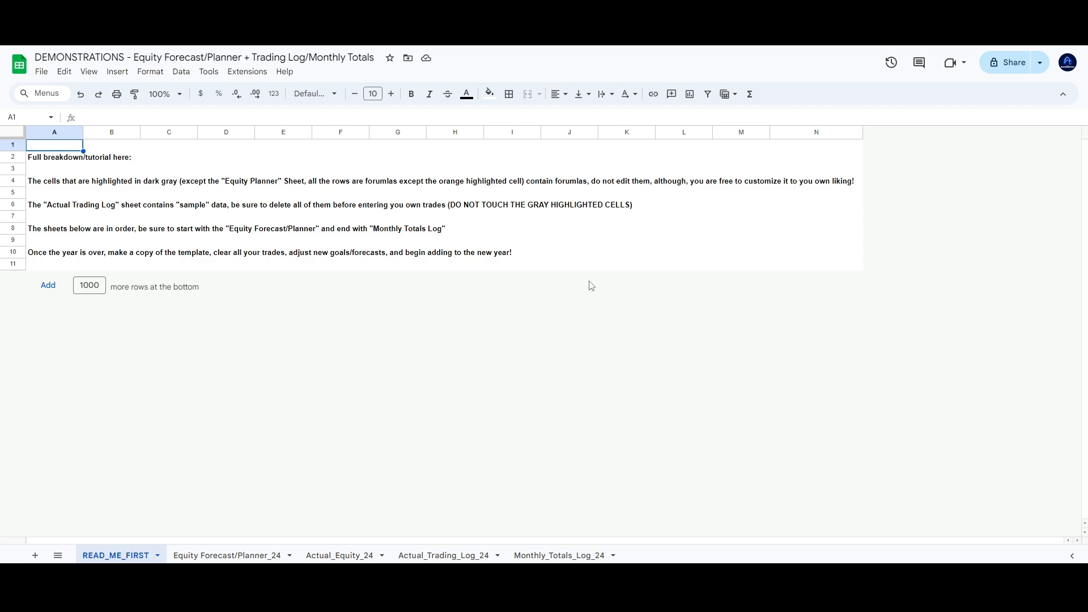
{"action": "left_click", "coordinate": [260, 557]}
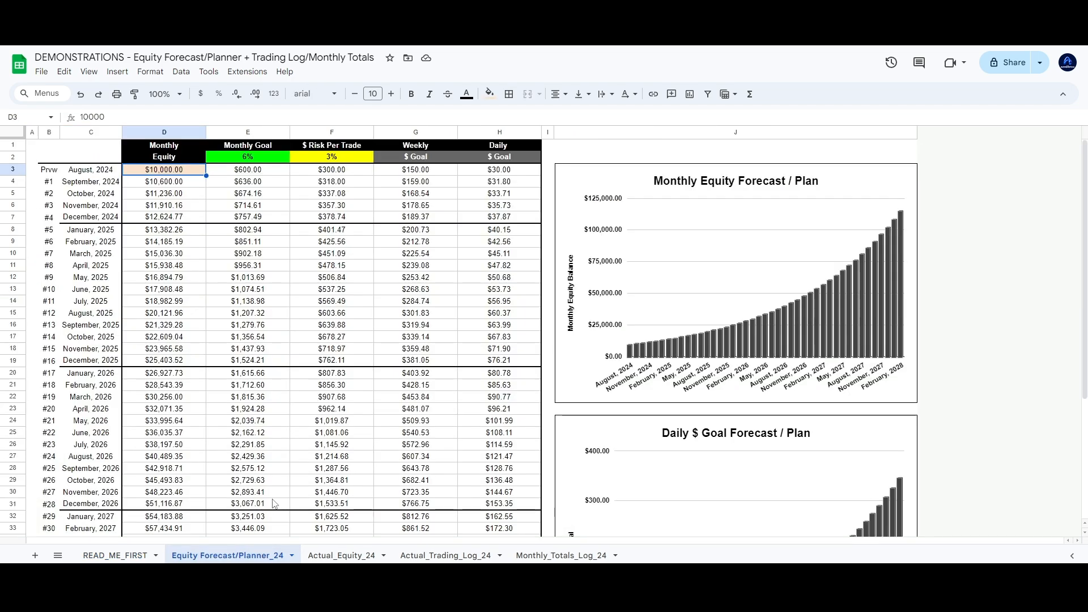
{"action": "left_click", "coordinate": [36, 144]}
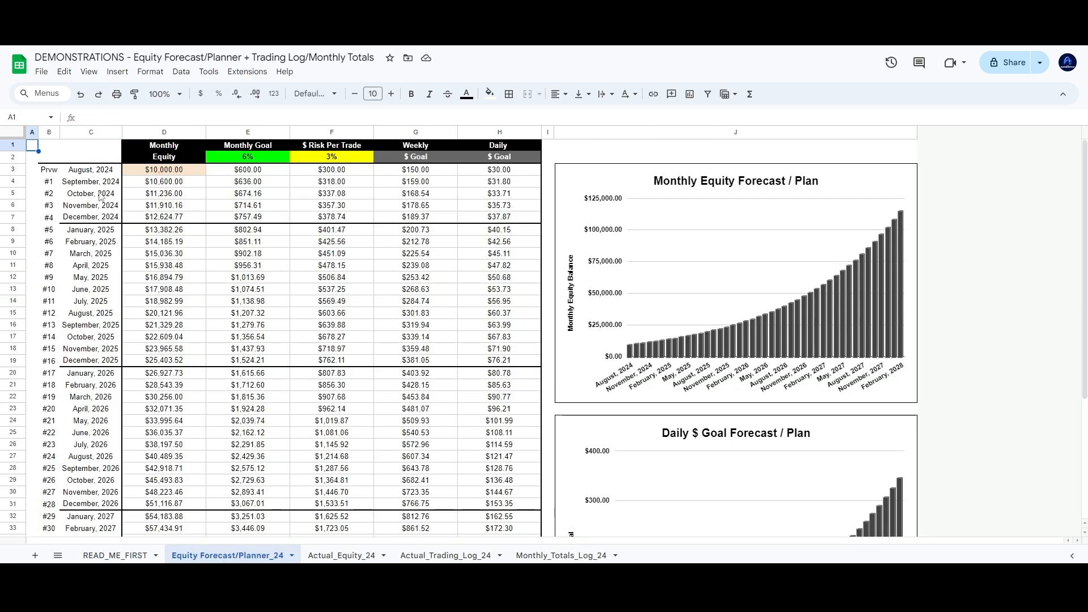